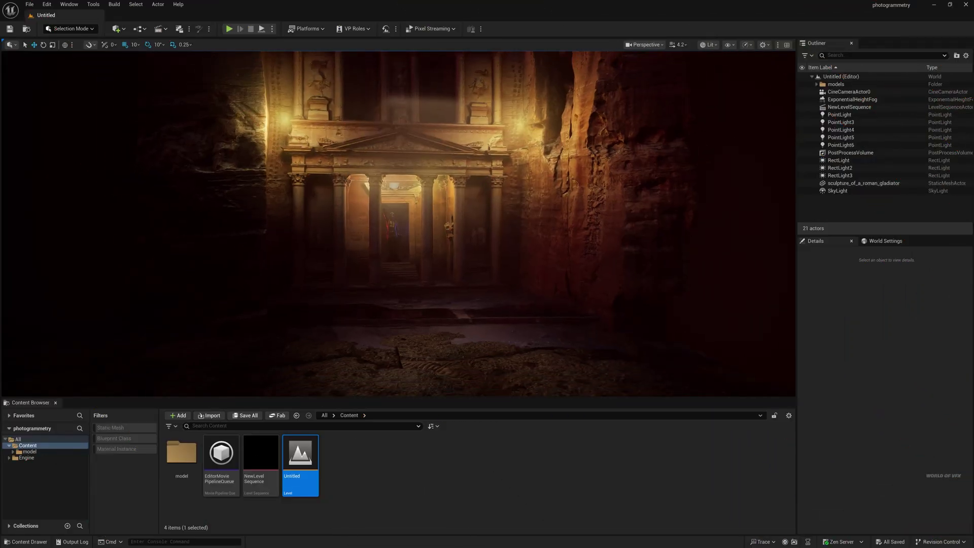
# - Create a new level from the Empty Level template
pyautogui.moveTo(399, 223); pyautogui.dragTo(368, 220, button='right')
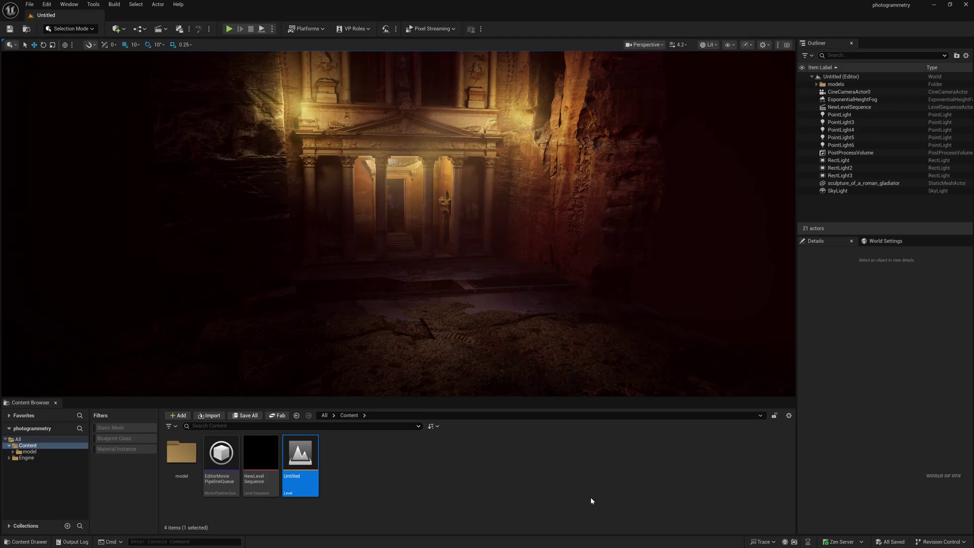
pyautogui.moveTo(405, 328); pyautogui.dragTo(633, 274, button='right')
pyautogui.click(28, 4)
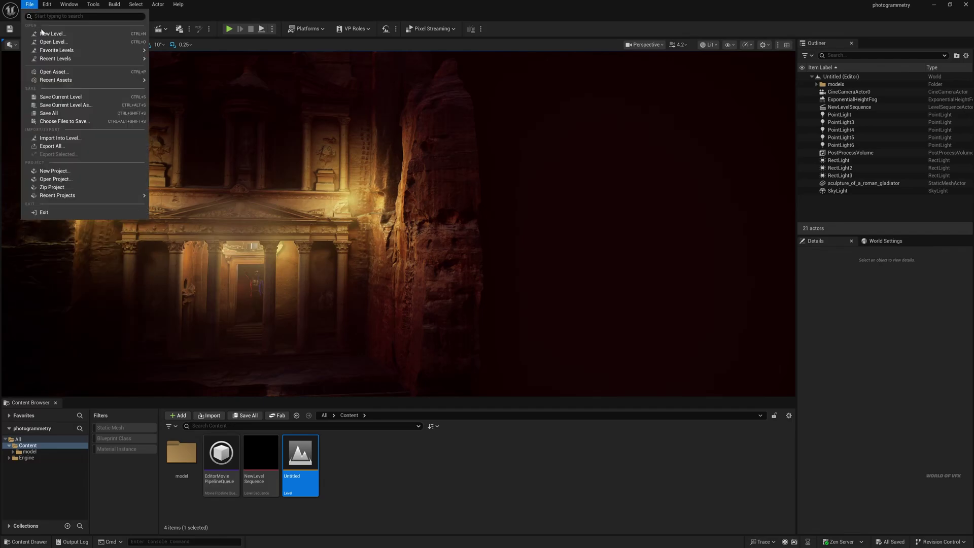
pyautogui.click(50, 33)
pyautogui.click(547, 231)
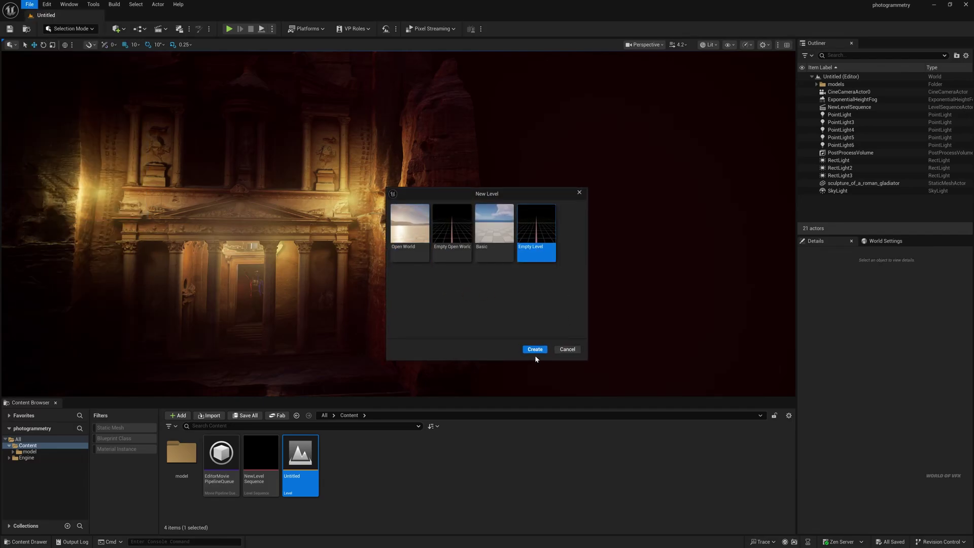
pyautogui.click(535, 350)
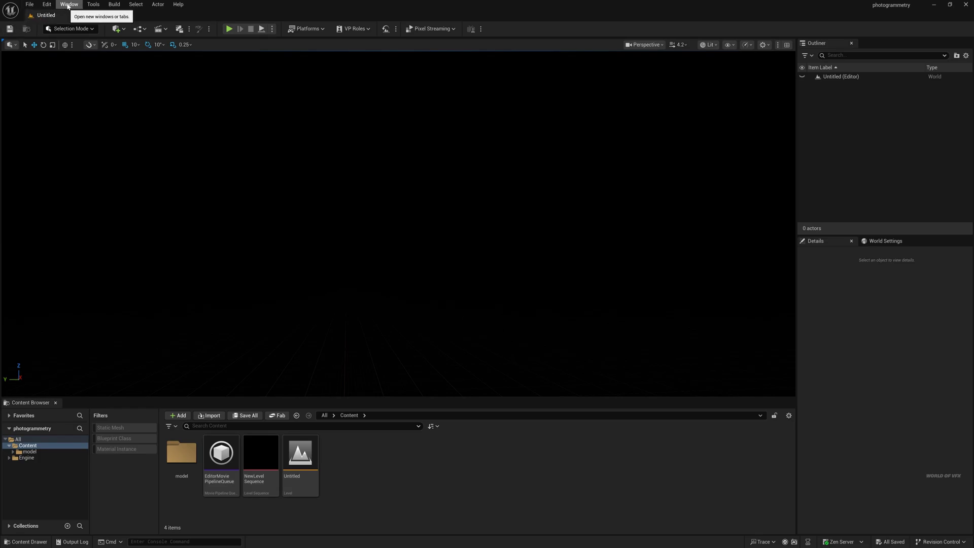
# - Add a Sky Light to the empty level
pyautogui.click(116, 29)
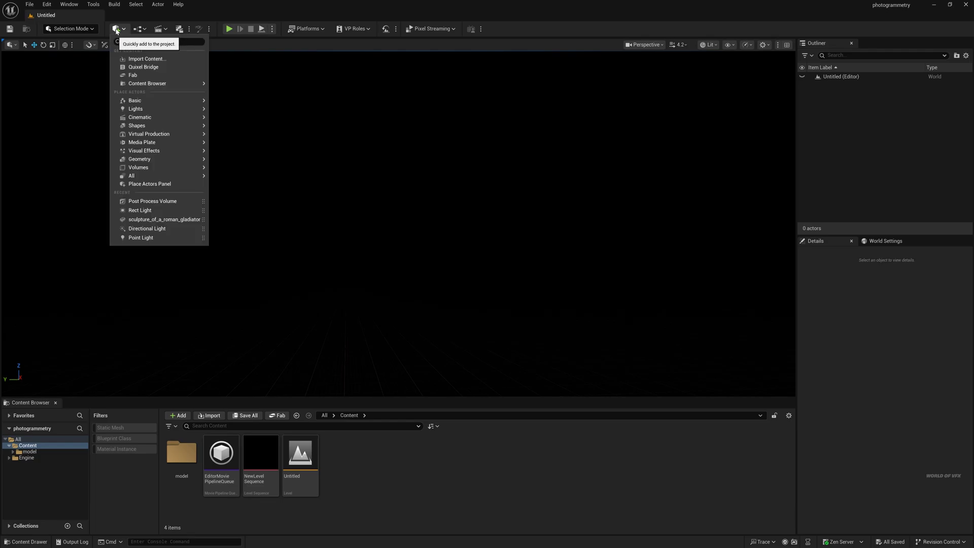
pyautogui.moveTo(150, 113)
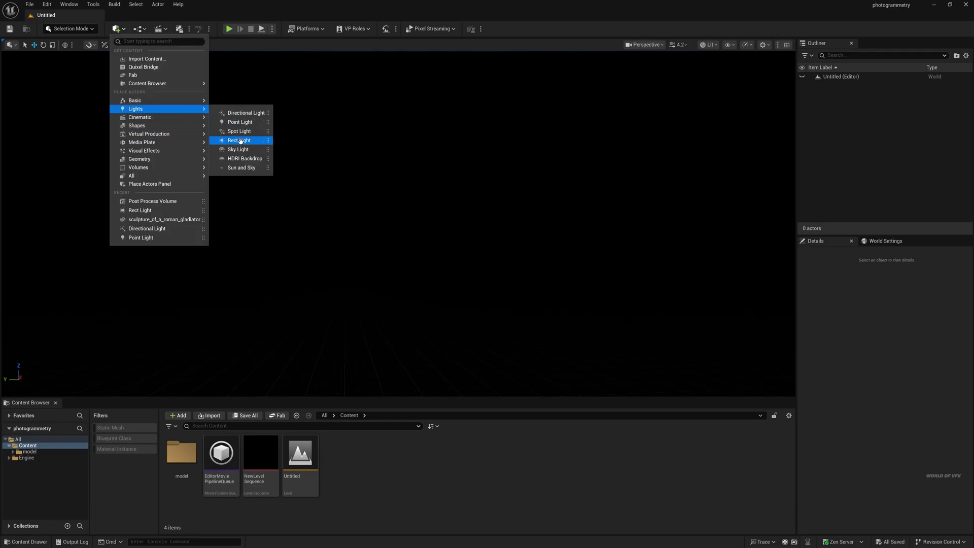
pyautogui.moveTo(238, 150); pyautogui.dragTo(434, 198)
# - Save the current level in the Content folder under the name tutorial
pyautogui.click(29, 5)
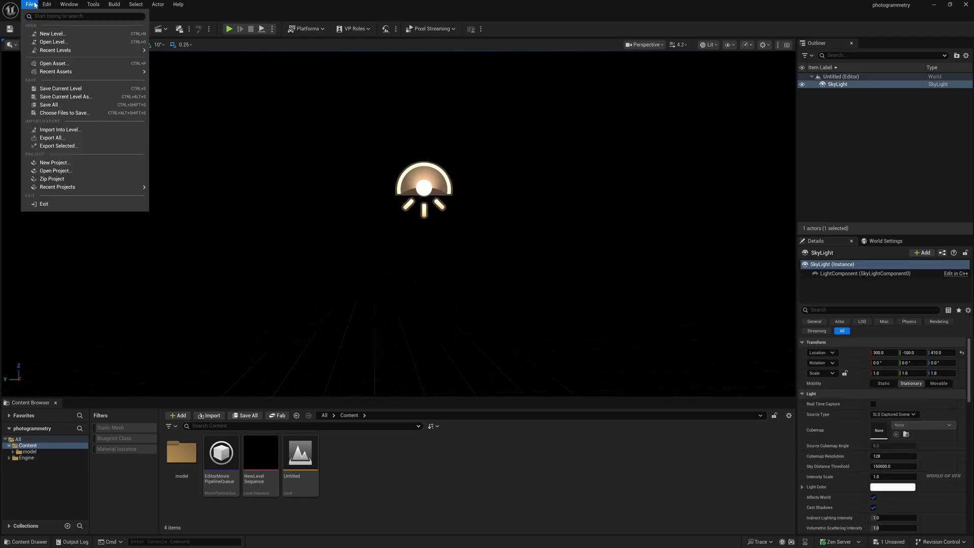
pyautogui.click(73, 97)
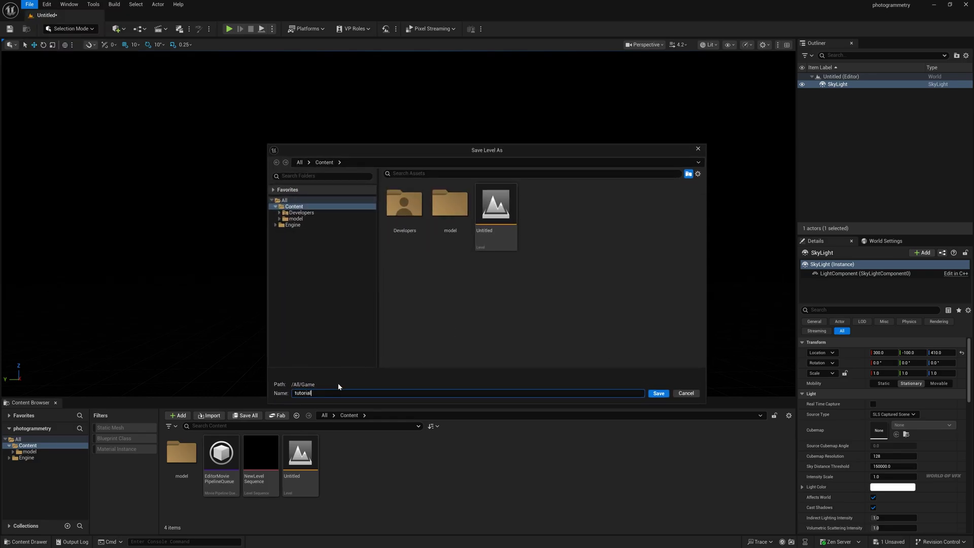
pyautogui.click(665, 394)
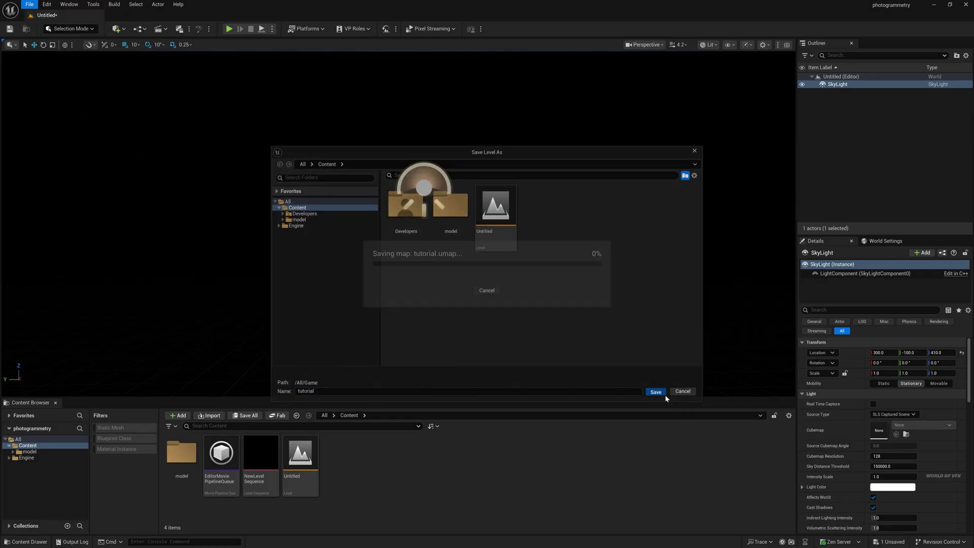
pyautogui.moveTo(400, 267); pyautogui.dragTo(400, 267, button='middle')
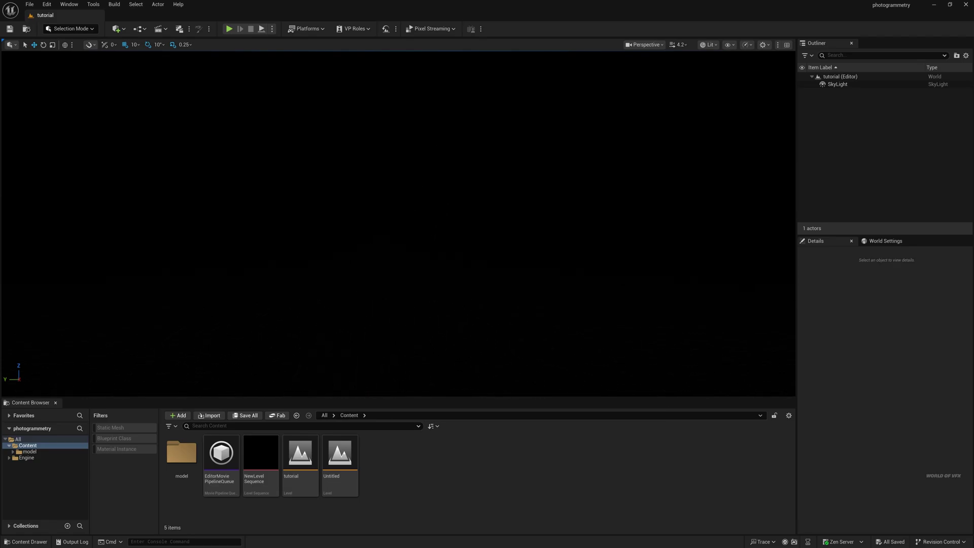
# - Set the sky light's source type to SLS Specified Cubemap
pyautogui.click(846, 86)
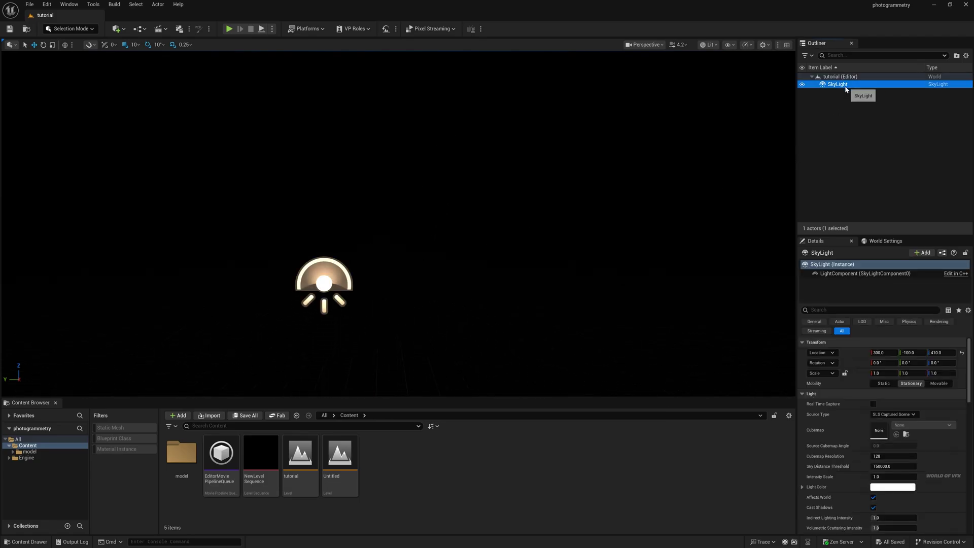
pyautogui.moveTo(512, 284); pyautogui.dragTo(500, 297, button='right')
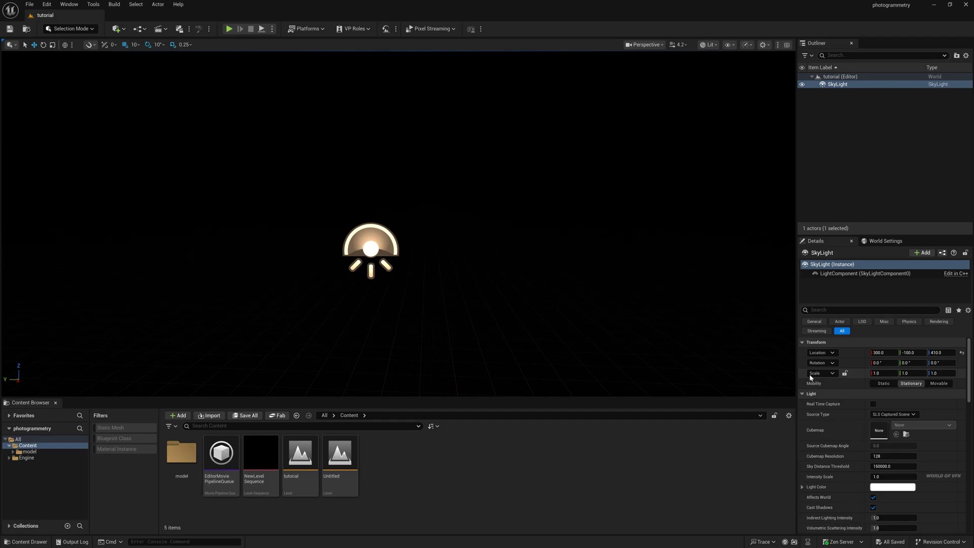
pyautogui.click(893, 415)
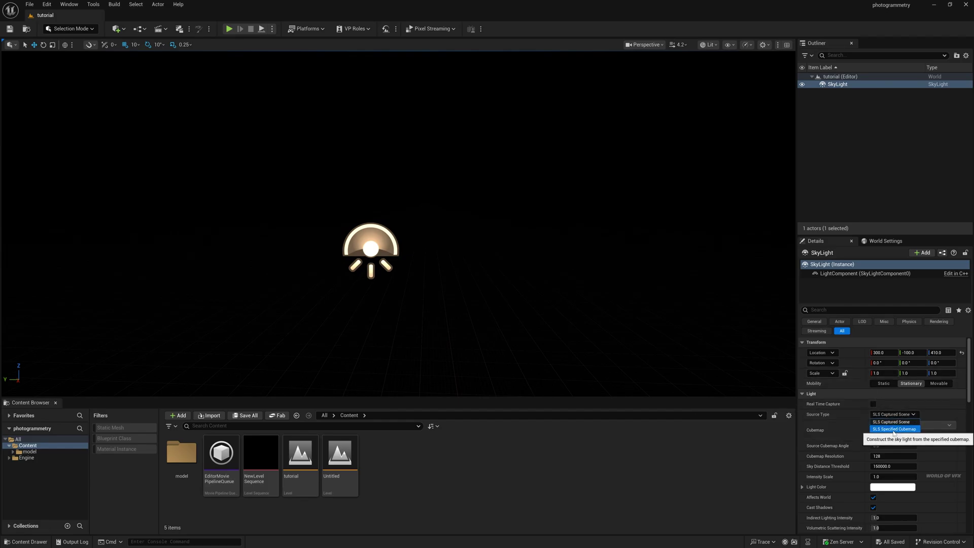
pyautogui.click(893, 429)
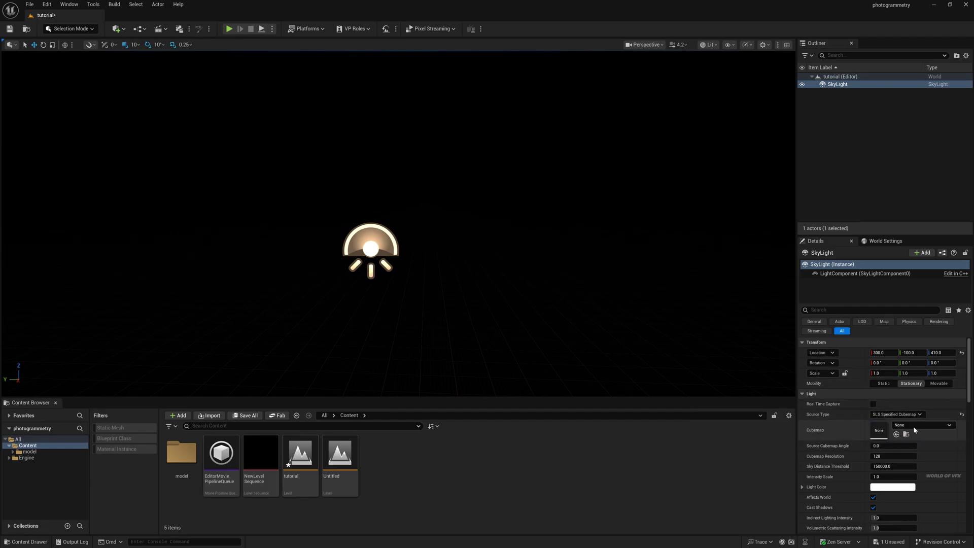
# - Assign SunsetAmbientCubemap as the sky light's cubemap and set its intensity scale to 1.2
pyautogui.click(913, 426)
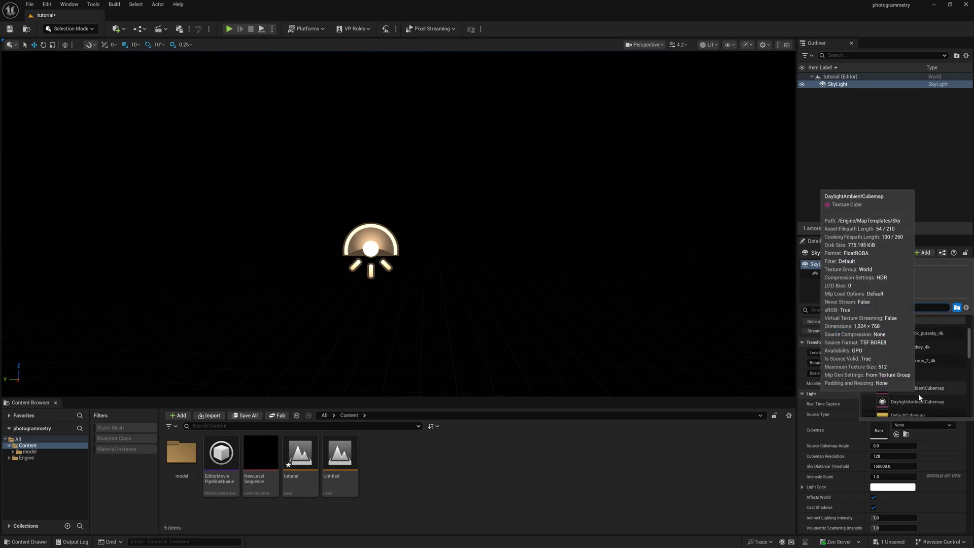
pyautogui.scroll(-2, 919, 397)
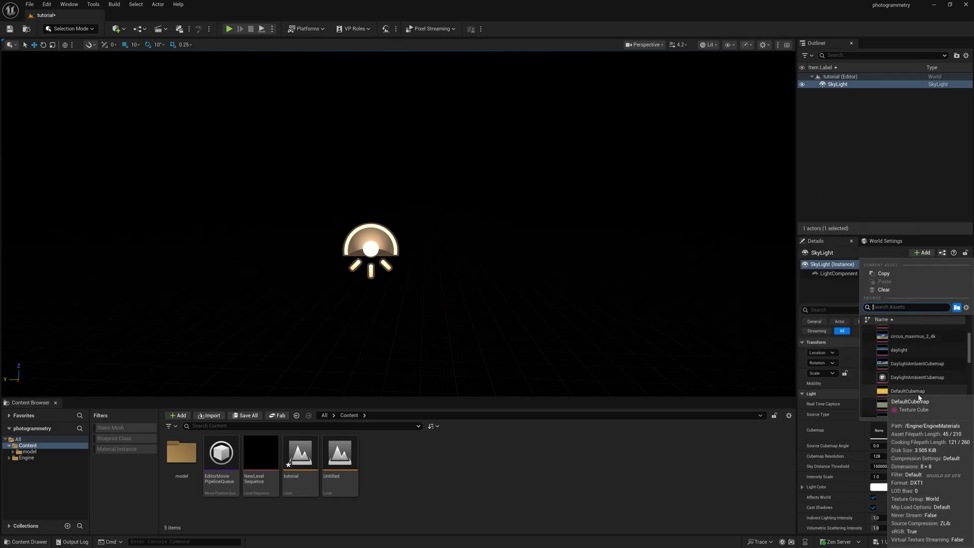
pyautogui.moveTo(968, 354); pyautogui.dragTo(968, 401)
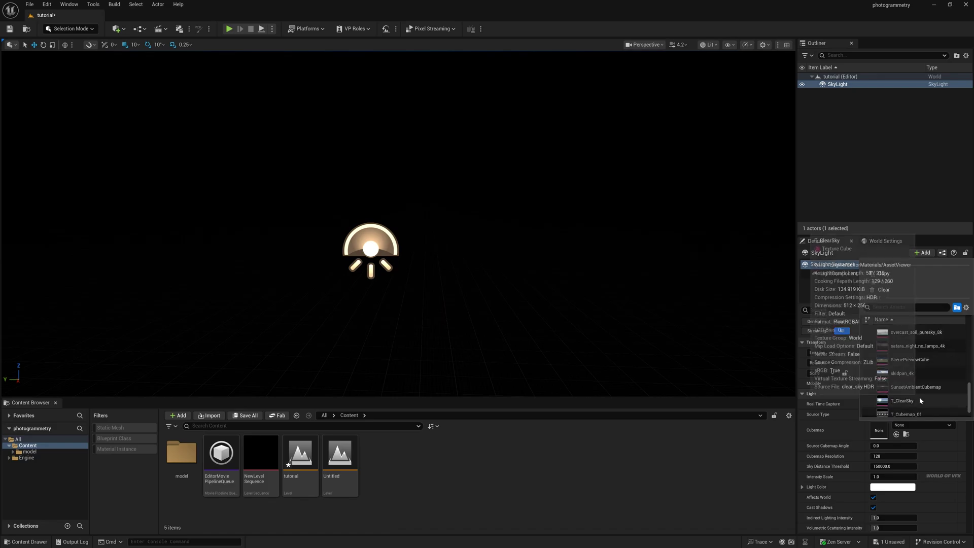
pyautogui.click(926, 388)
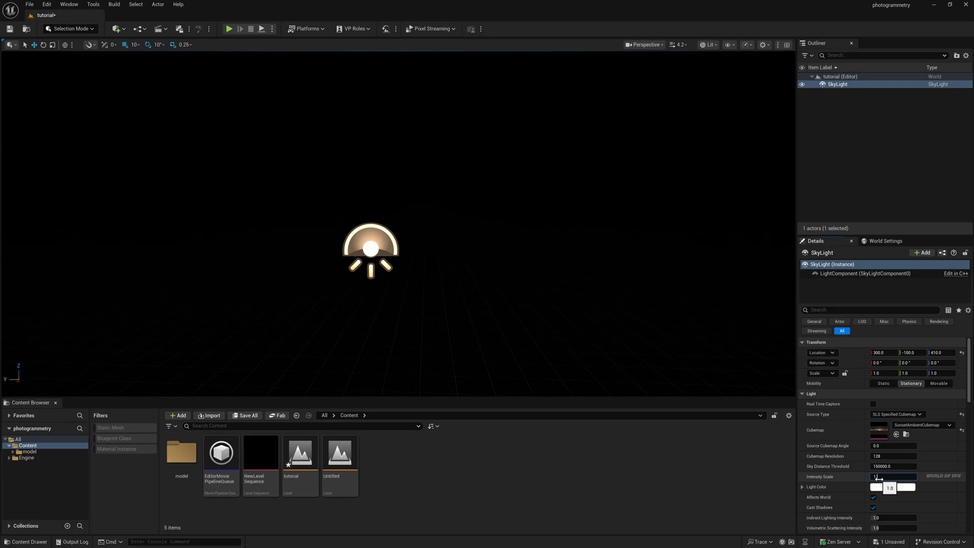
pyautogui.click(622, 491)
pyautogui.moveTo(505, 277); pyautogui.dragTo(471, 223, button='right')
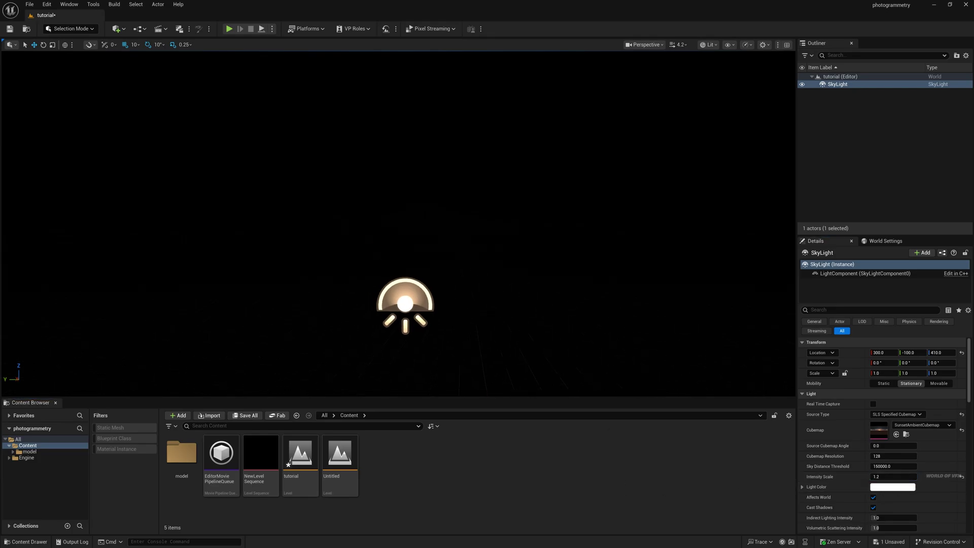
# - Add an Exponential Height Fog actor to the level
pyautogui.click(118, 28)
pyautogui.moveTo(149, 151)
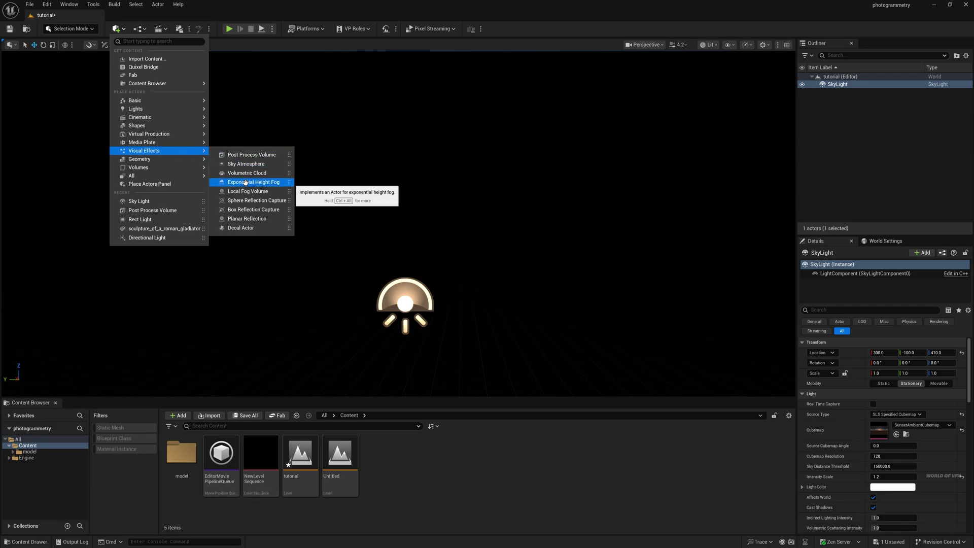
pyautogui.click(245, 183)
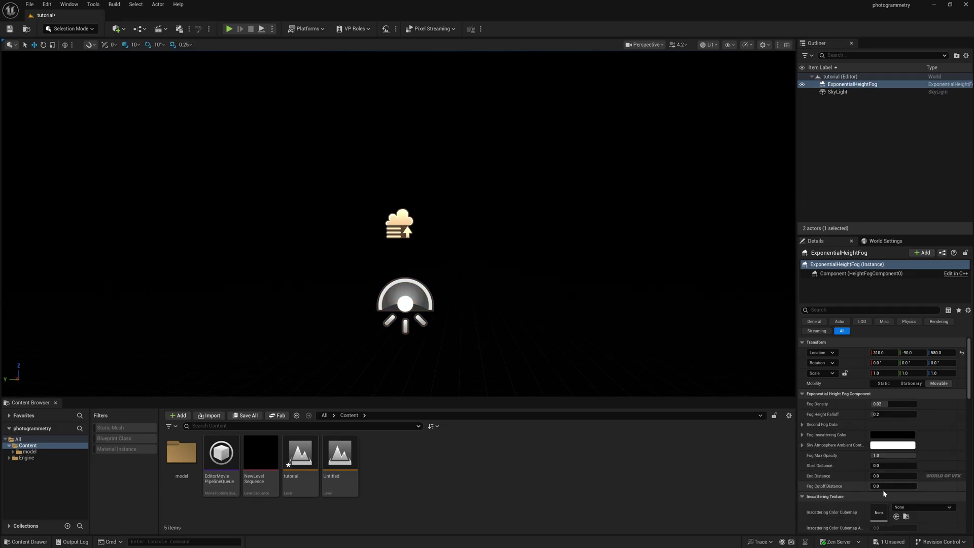
# - Enable Volumetric Fog on the exponential height fog
pyautogui.moveTo(970, 378); pyautogui.dragTo(970, 460)
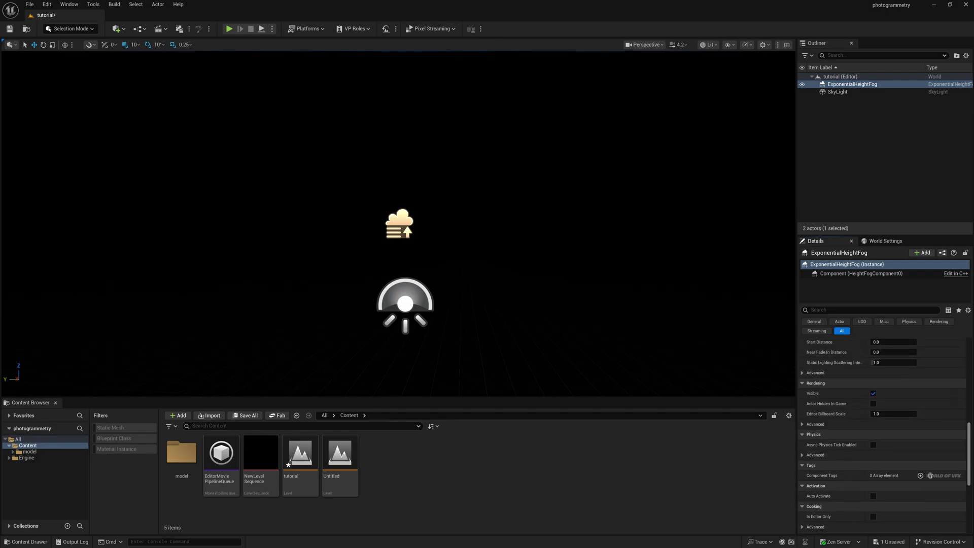
pyautogui.scroll(5, 868, 479)
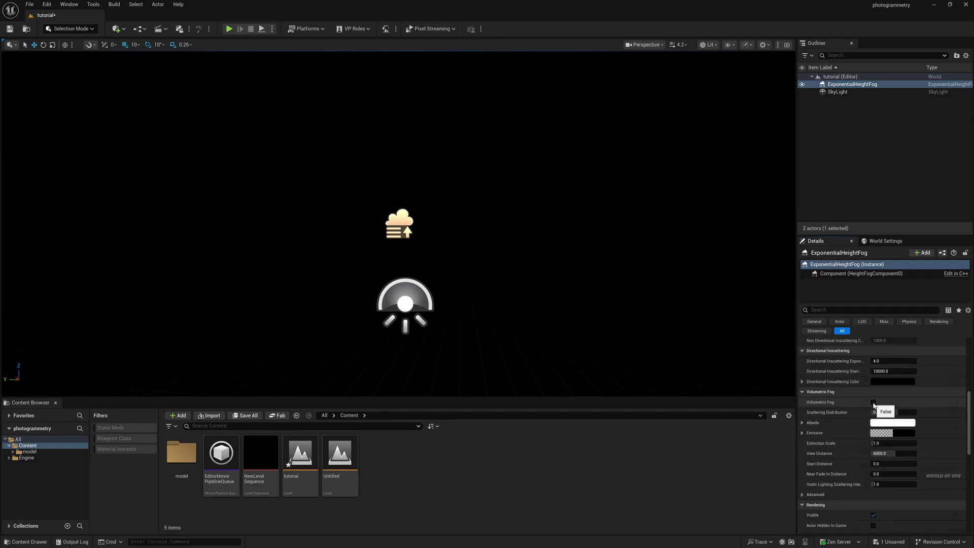
pyautogui.moveTo(465, 342); pyautogui.dragTo(466, 377, button='right')
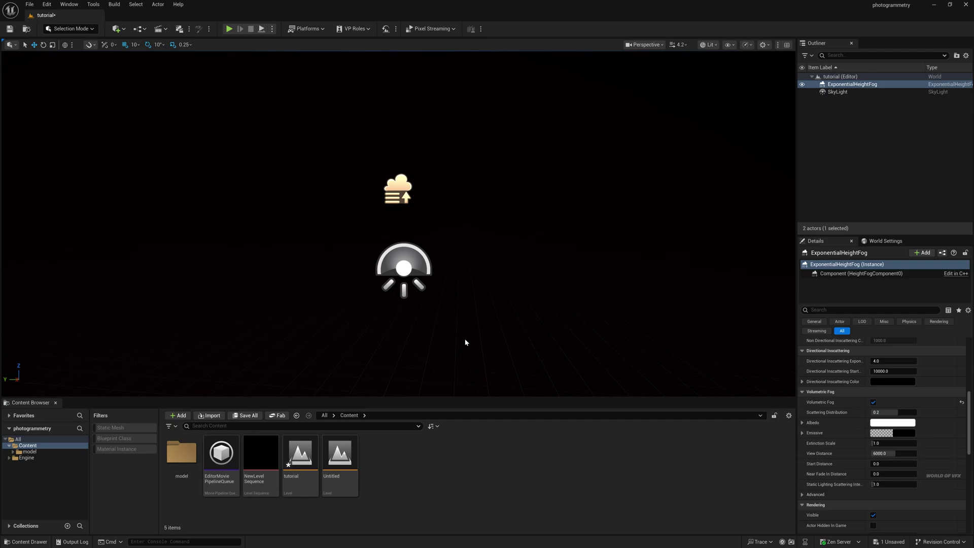
pyautogui.moveTo(465, 342); pyautogui.dragTo(456, 284, button='right')
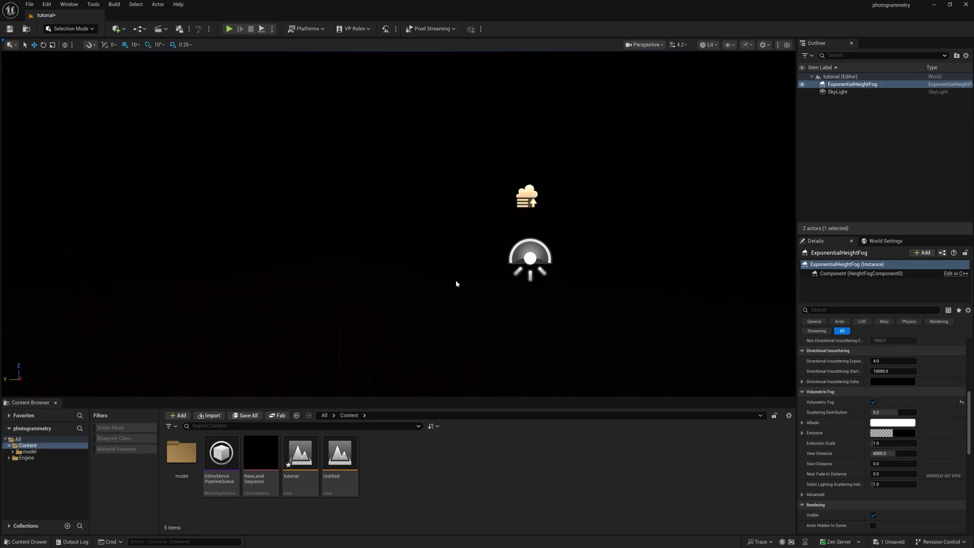
# - Open the model folder and filter its contents to show only static meshes
pyautogui.doubleClick(196, 461)
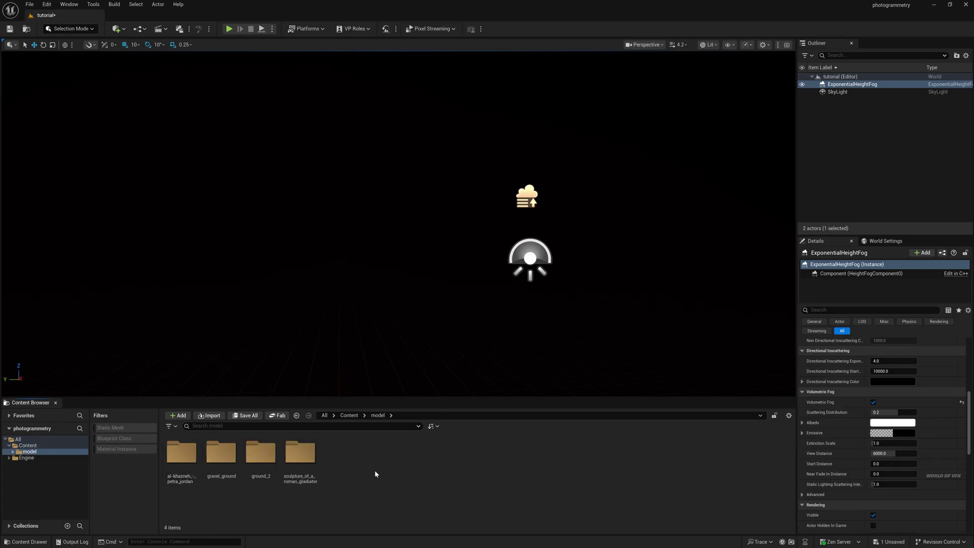
pyautogui.click(122, 429)
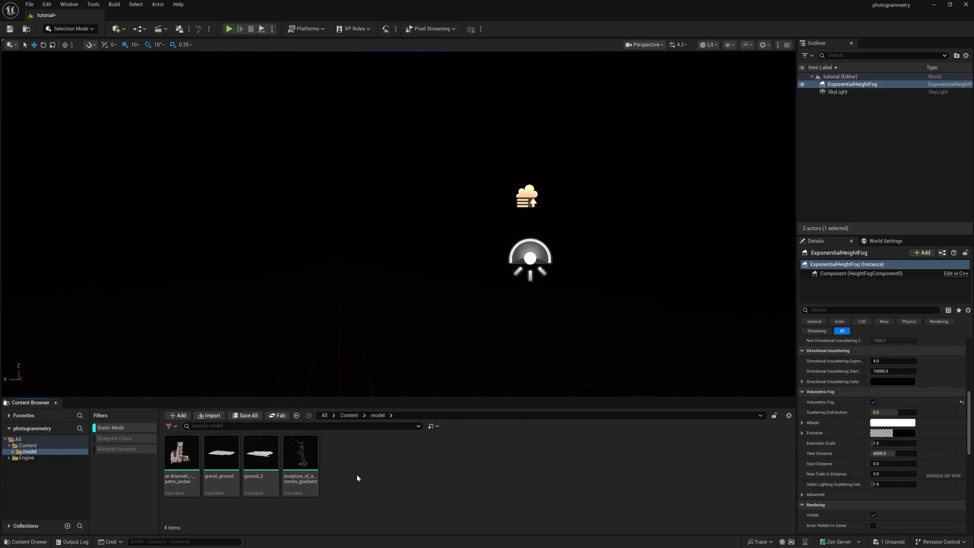
pyautogui.moveTo(460, 338); pyautogui.dragTo(560, 326, button='middle')
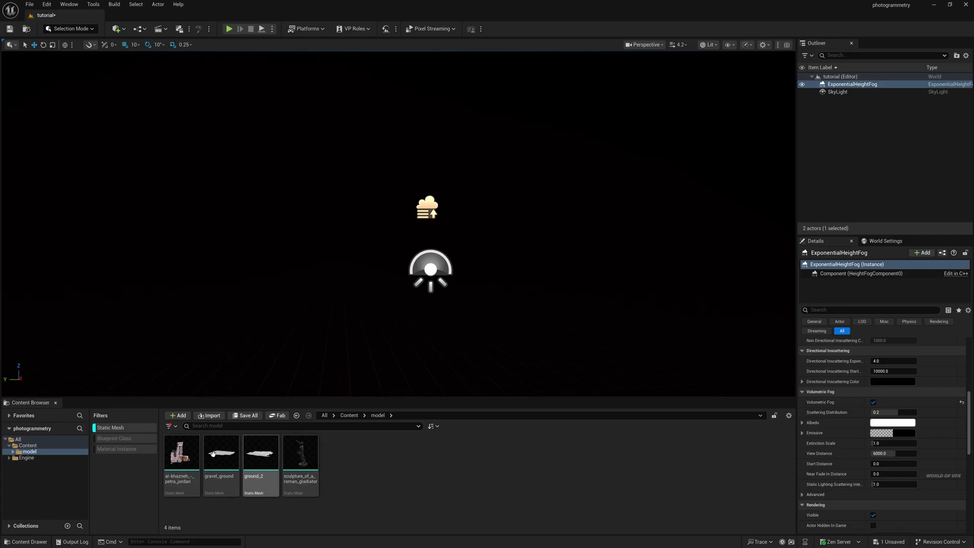
# - Place the al-khazneh_-_petra_jordan static mesh in the level
pyautogui.moveTo(173, 460)
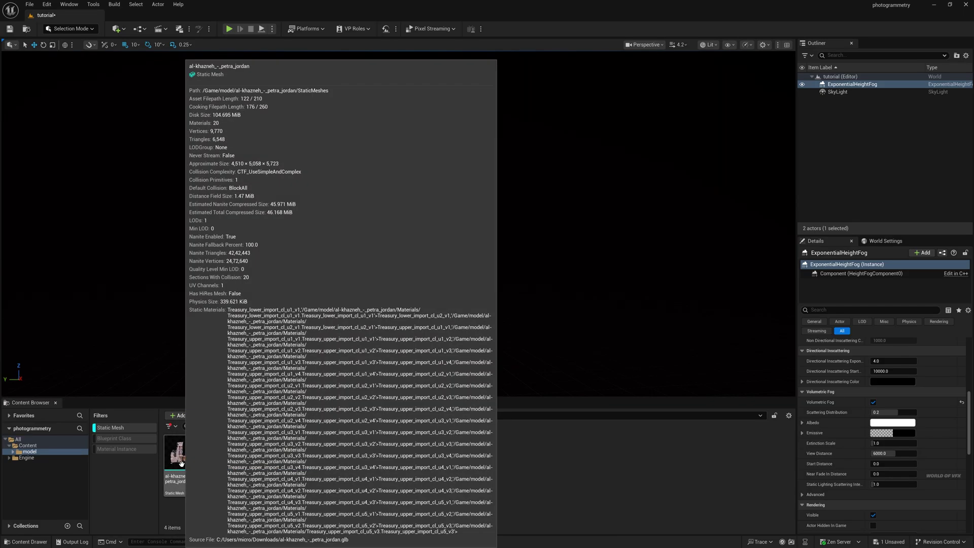
pyautogui.moveTo(173, 459); pyautogui.dragTo(405, 271)
pyautogui.scroll(-8, 430, 215)
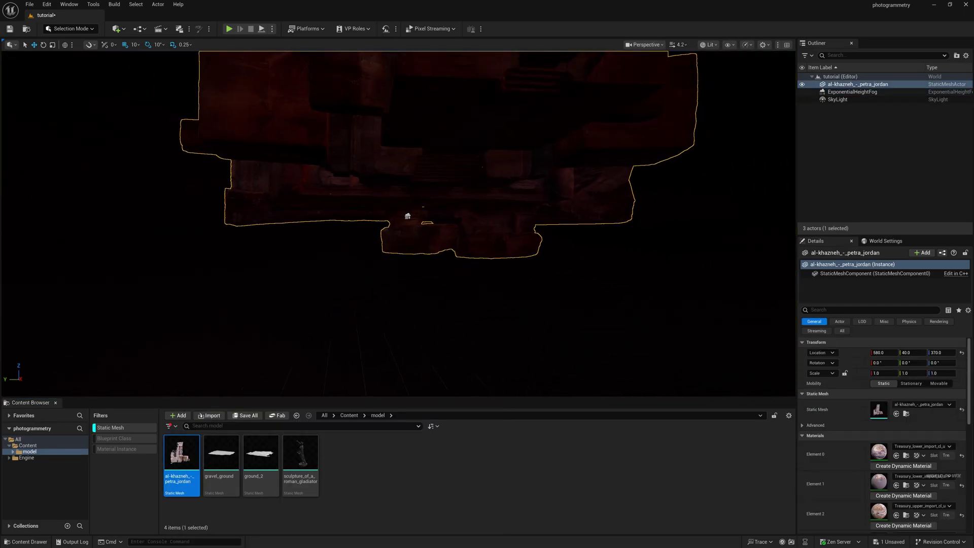
# - Switch the viewport's view mode to Unlit for the Petra model's front facade
pyautogui.moveTo(431, 215); pyautogui.dragTo(448, 157, button='right')
pyautogui.keyDown('alt'); pyautogui.moveTo(398, 224); pyautogui.dragTo(578, 224); pyautogui.keyUp('alt')
pyautogui.moveTo(398, 223); pyautogui.dragTo(289, 173, button='right')
pyautogui.press('w')
pyautogui.press('s')
pyautogui.keyDown('alt'); pyautogui.moveTo(346, 313); pyautogui.dragTo(436, 250); pyautogui.keyUp('alt')
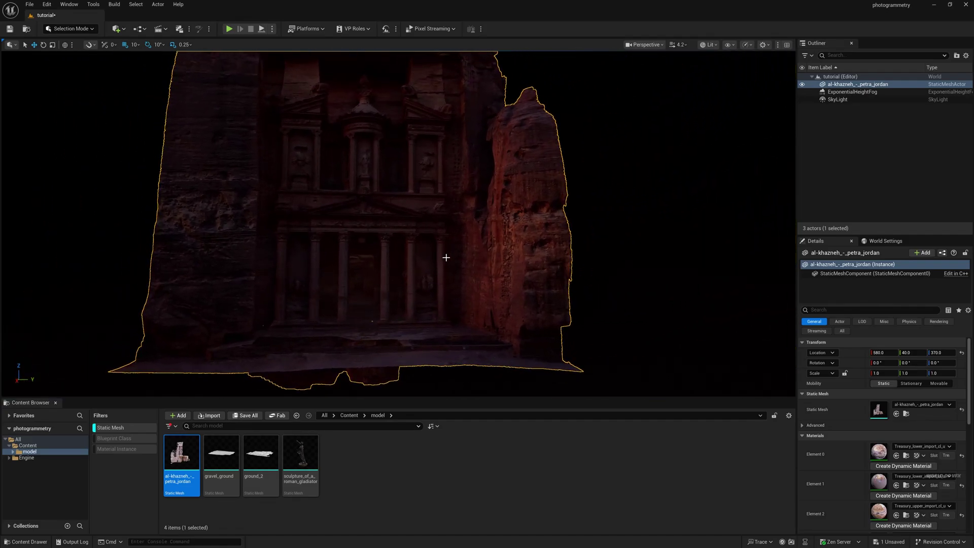
pyautogui.click(715, 44)
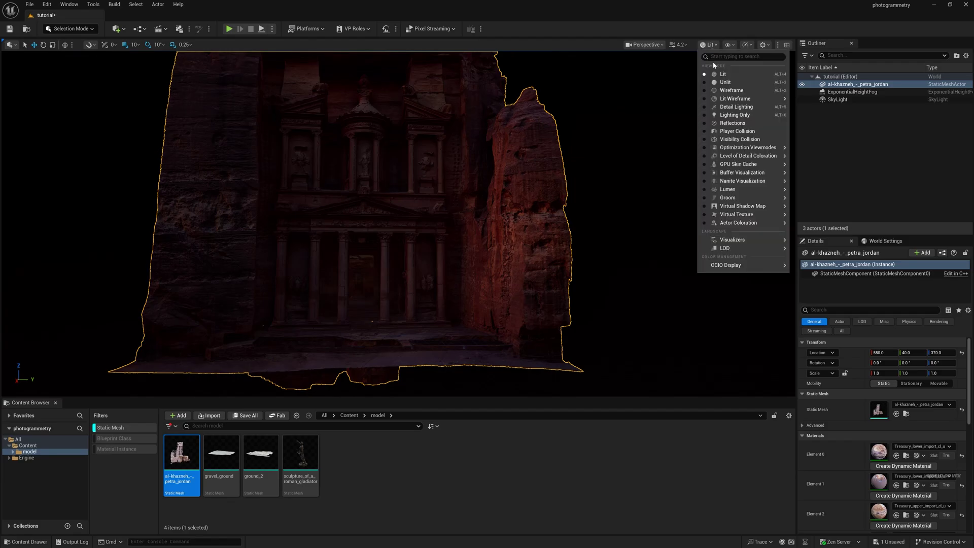
pyautogui.click(716, 84)
# - Examine the Petra model's facade, side cliffs and front ground edge from several angles
pyautogui.keyDown('alt'); pyautogui.moveTo(429, 265); pyautogui.dragTo(441, 235); pyautogui.keyUp('alt')
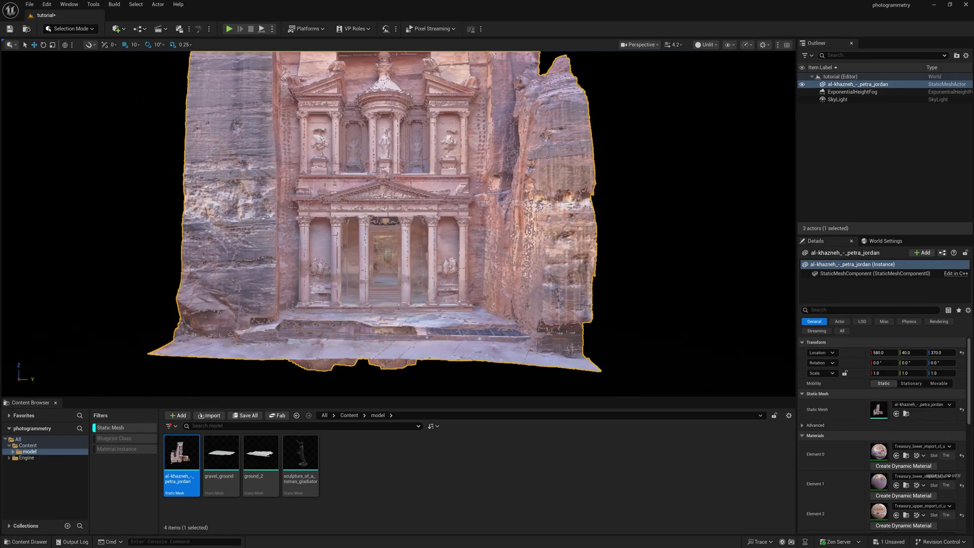
pyautogui.moveTo(398, 223); pyautogui.dragTo(397, 199, button='middle')
pyautogui.keyDown('alt'); pyautogui.moveTo(398, 223); pyautogui.dragTo(459, 223); pyautogui.keyUp('alt')
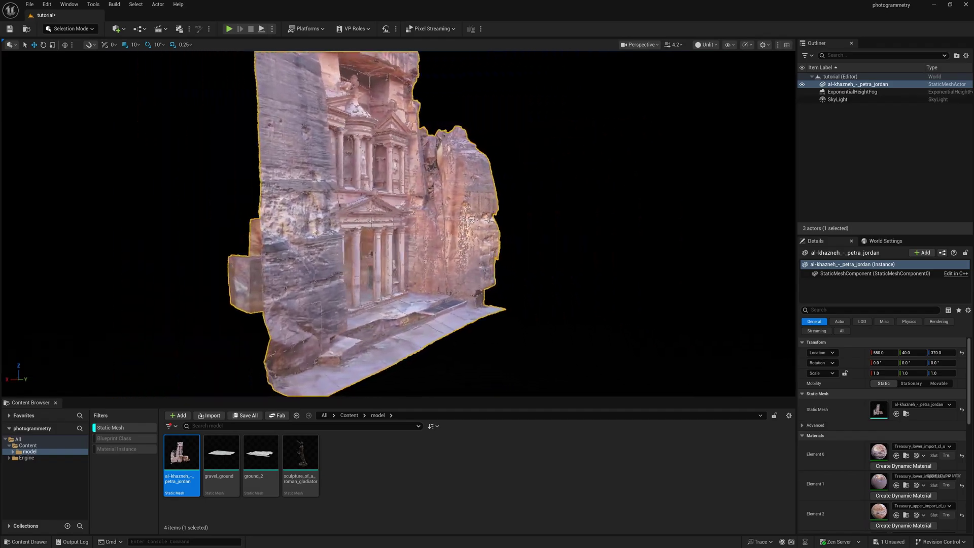
pyautogui.moveTo(459, 224)
pyautogui.mouseDown(button='right')
pyautogui.moveTo(416, 223)
pyautogui.moveTo(487, 253)
pyautogui.moveTo(452, 264)
pyautogui.moveTo(411, 238)
pyautogui.moveTo(412, 252)
pyautogui.moveTo(400, 226)
pyautogui.moveTo(477, 221)
pyautogui.mouseUp(button='right')
pyautogui.press('w')
pyautogui.press('s')
pyautogui.press('w')
pyautogui.press('s')
pyautogui.press('w')
pyautogui.moveTo(402, 338); pyautogui.dragTo(432, 338, button='right')
pyautogui.press('a')
pyautogui.press('s')
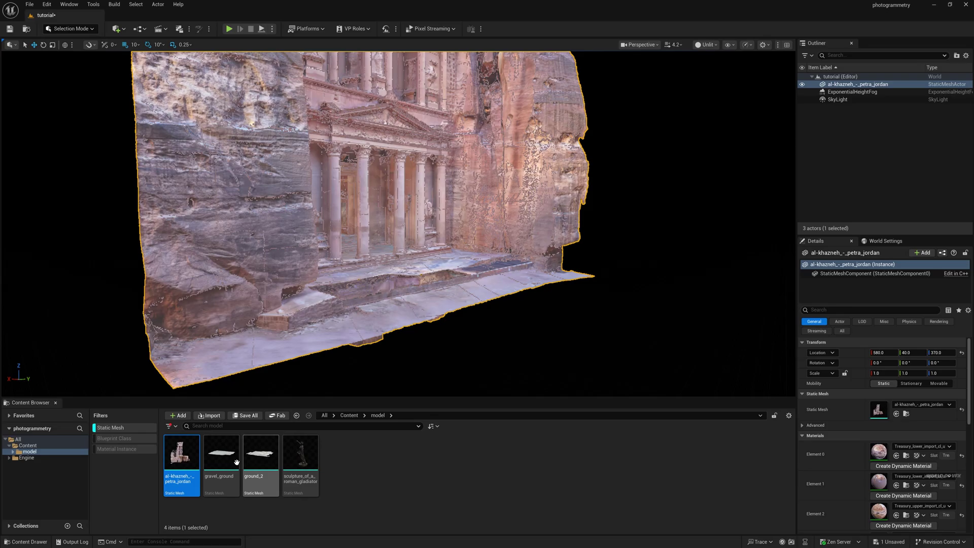
# - Place the gravel_ground static mesh in front of the temple and duplicate it twice to cover the foreground
pyautogui.moveTo(235, 483); pyautogui.dragTo(502, 337)
pyautogui.press('s')
pyautogui.moveTo(502, 337); pyautogui.dragTo(395, 336, button='right')
pyautogui.moveTo(389, 327); pyautogui.dragTo(440, 308)
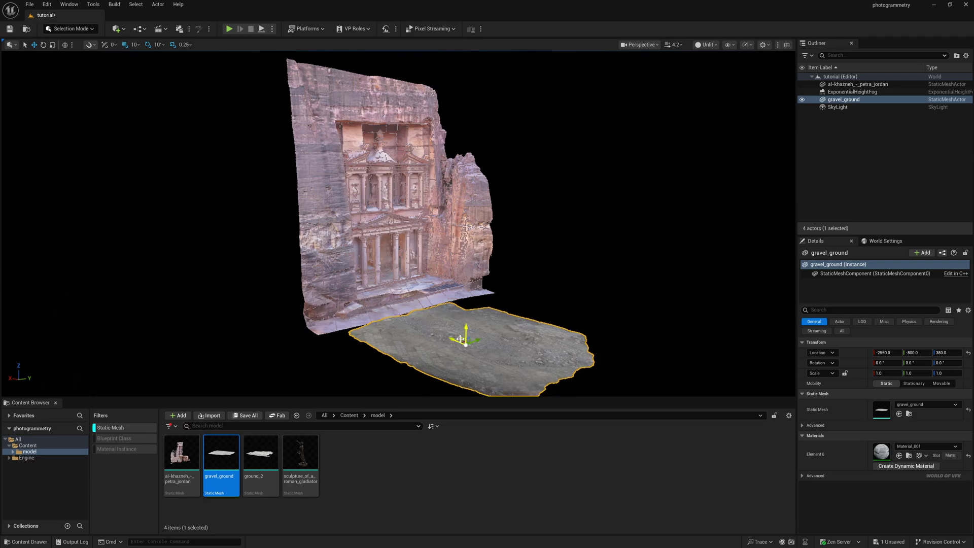
pyautogui.moveTo(444, 338); pyautogui.dragTo(434, 336)
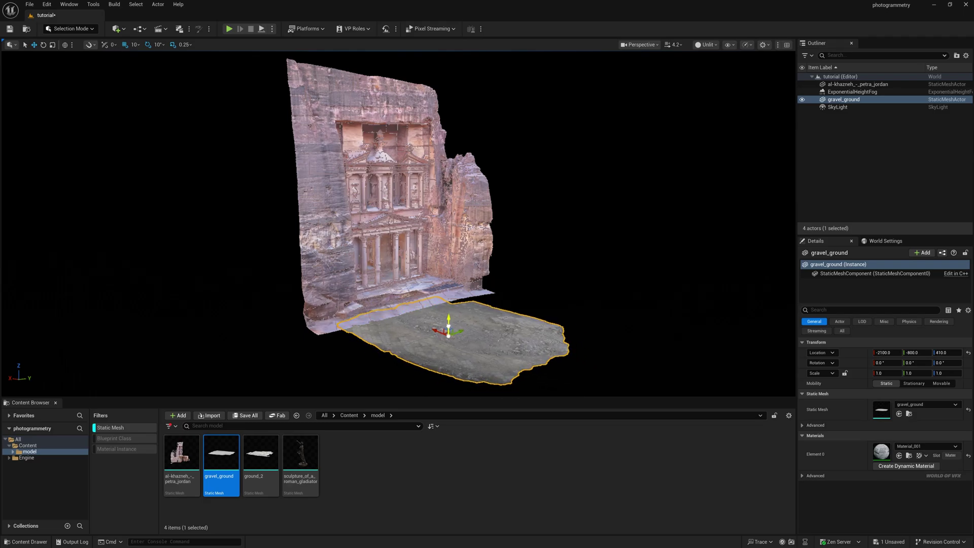
pyautogui.moveTo(446, 323); pyautogui.dragTo(483, 319)
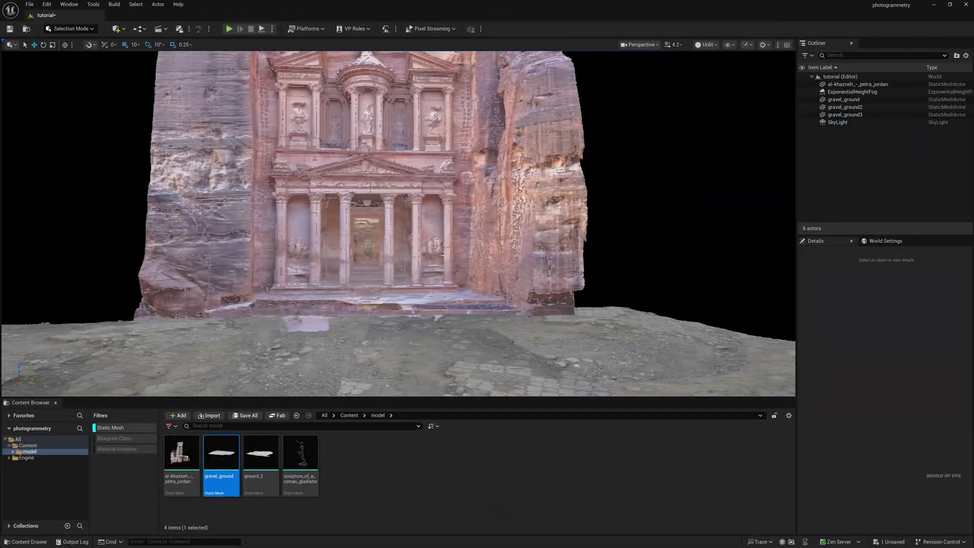
# - Frame the temple's entrance columns head-on and create a Cine Camera Actor from that view
pyautogui.scroll(5, 399, 223)
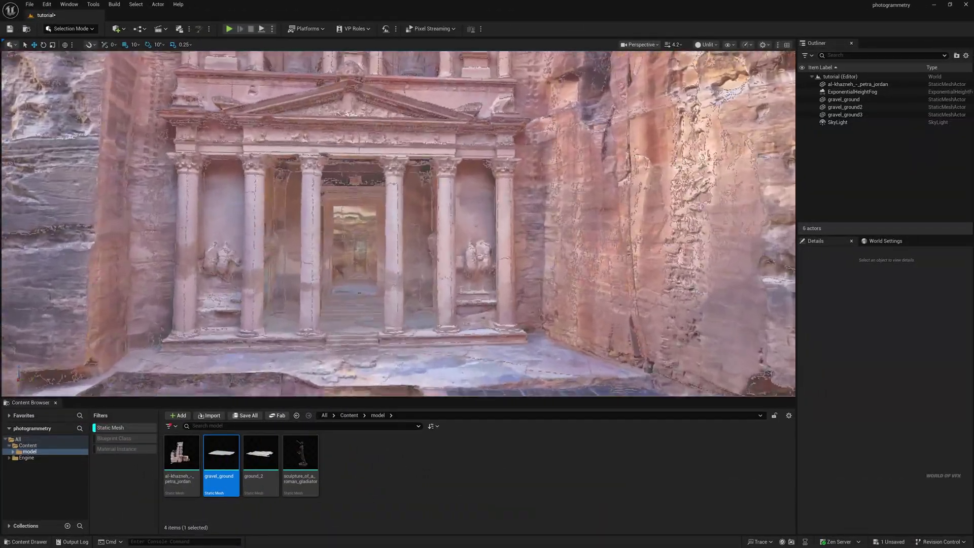
pyautogui.moveTo(398, 223); pyautogui.dragTo(372, 257, button='right')
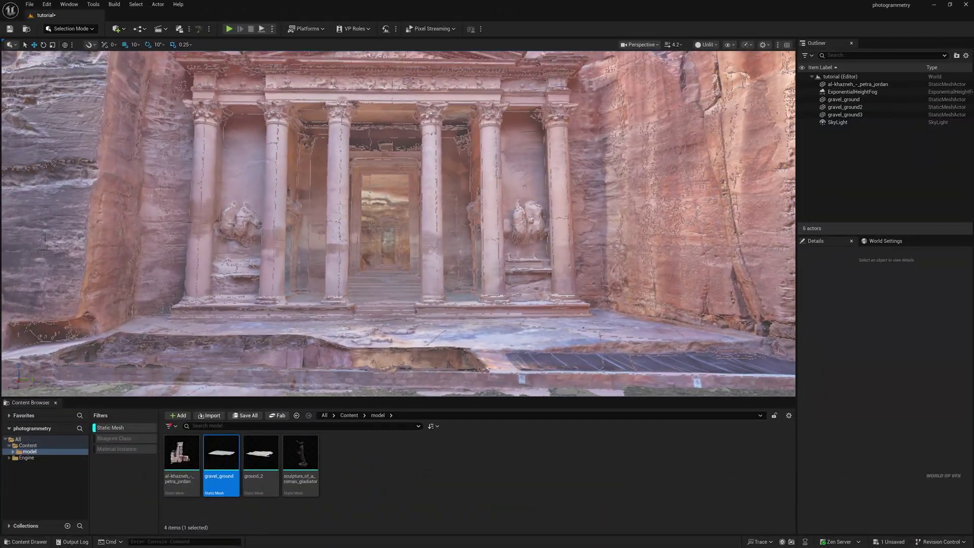
pyautogui.moveTo(436, 255); pyautogui.dragTo(435, 252, button='right')
pyautogui.click(640, 45)
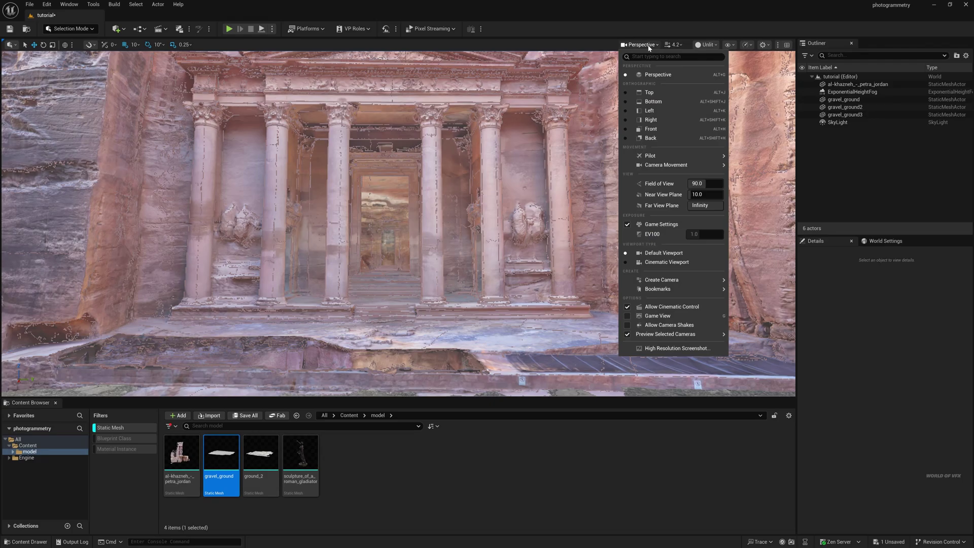
pyautogui.moveTo(724, 280)
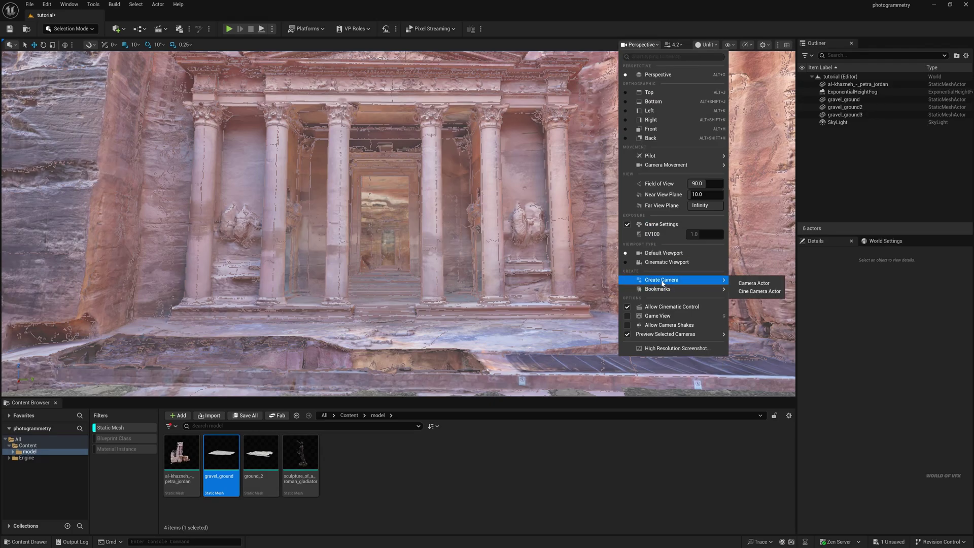
pyautogui.click(758, 291)
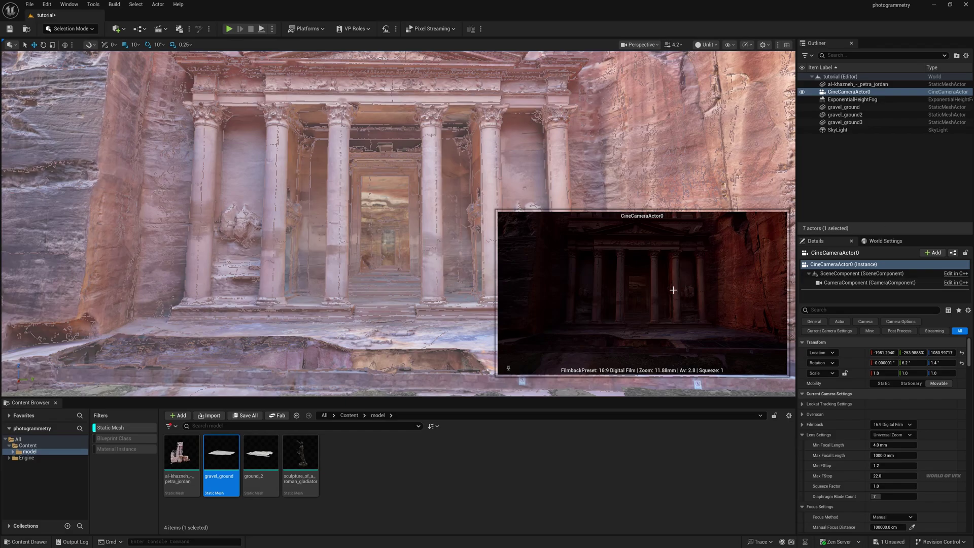
# - Set the cine camera's filmback to 16:9 DSLR and its lens to 30mm Prime f/1.4
pyautogui.click(890, 424)
pyautogui.click(887, 455)
pyautogui.click(891, 435)
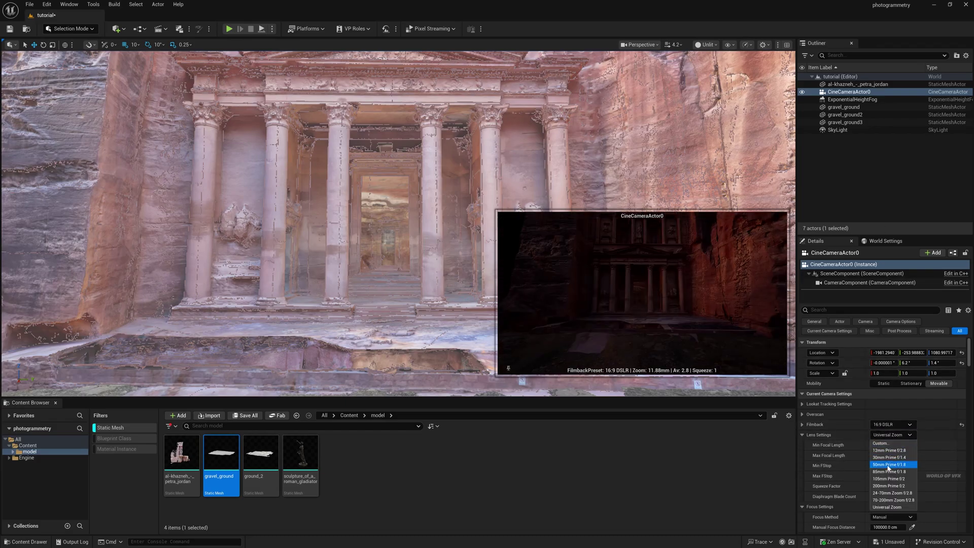
pyautogui.click(889, 458)
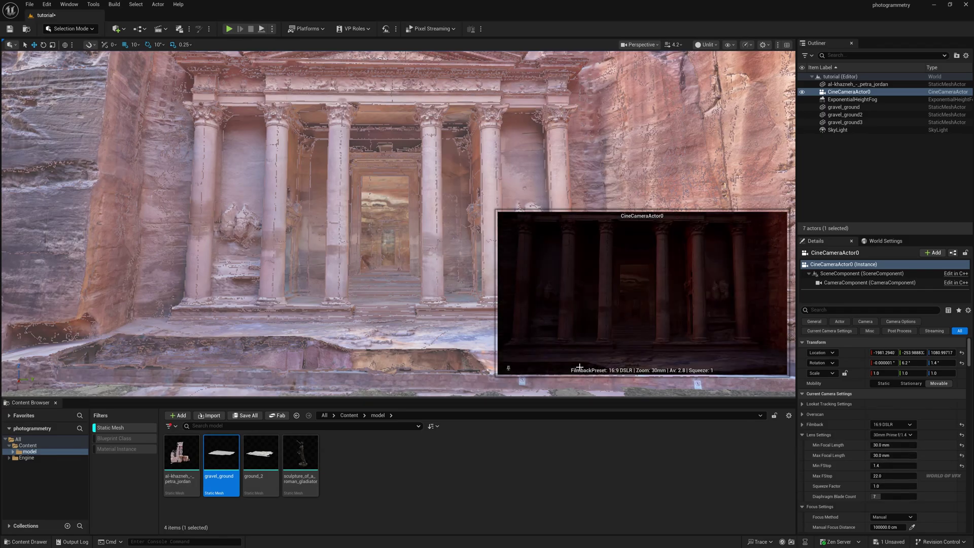
# - Move the cine camera forward to X -374, Y -279 and tilt it up to 13° to frame the doorway
pyautogui.moveTo(912, 351); pyautogui.dragTo(857, 352)
pyautogui.moveTo(883, 353)
pyautogui.mouseDown()
pyautogui.moveTo(935, 361)
pyautogui.moveTo(886, 353)
pyautogui.mouseUp()
pyautogui.moveTo(912, 352); pyautogui.dragTo(899, 353)
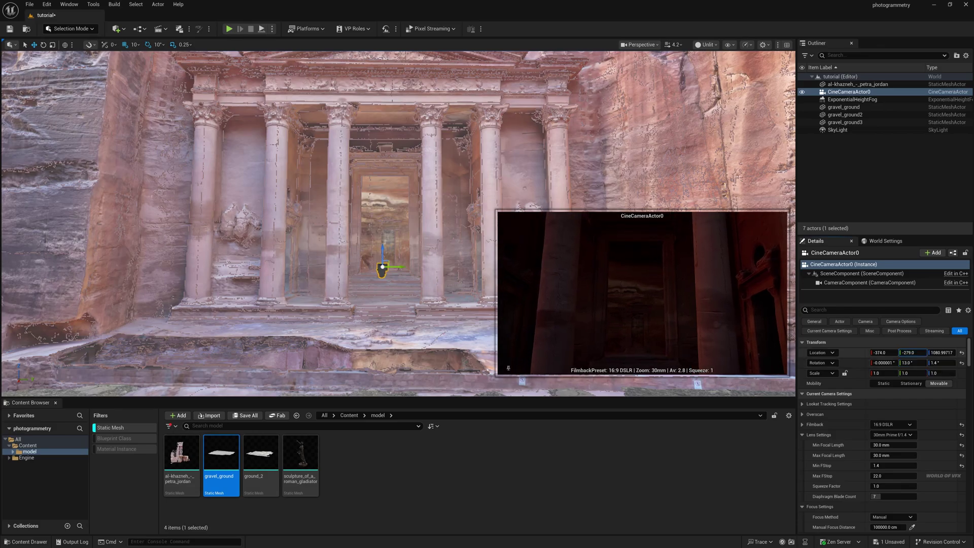
# - Place the sculpture_of_a_roman_gladiator static mesh inside the temple's central doorway, centred in the camera's view
pyautogui.moveTo(372, 270)
pyautogui.mouseDown(button='right')
pyautogui.moveTo(486, 266)
pyautogui.moveTo(373, 270)
pyautogui.mouseUp(button='right')
pyautogui.moveTo(301, 457)
pyautogui.mouseDown()
pyautogui.moveTo(366, 369)
pyautogui.moveTo(383, 285)
pyautogui.mouseUp()
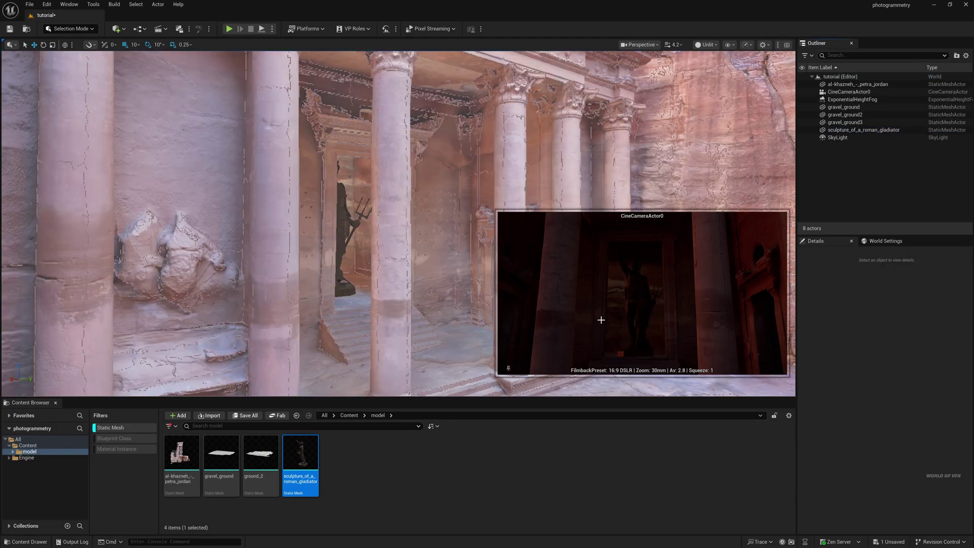
pyautogui.scroll(-6, 396, 273)
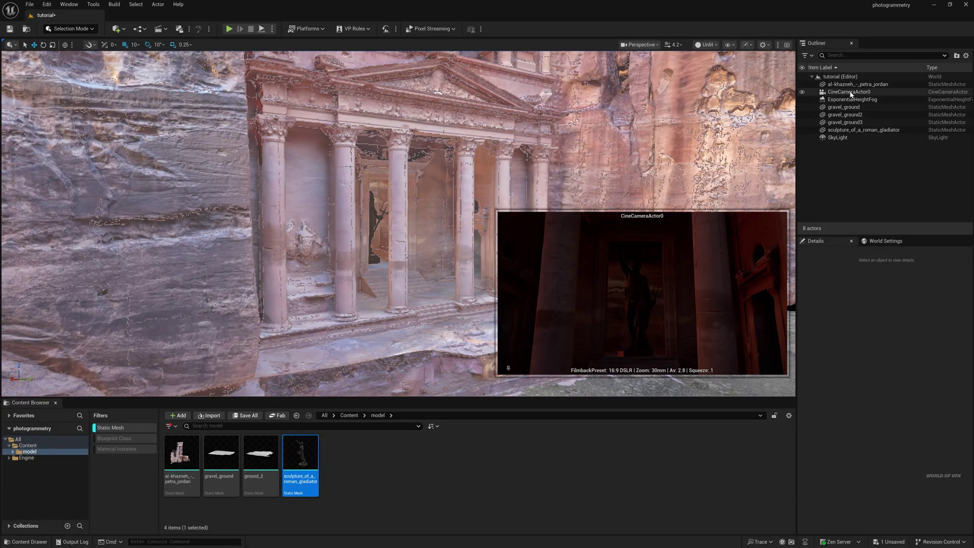
# - Create a level sequence saved as NewLevelSequence2 in the Content folder and add CineCameraActor0 to it
pyautogui.click(849, 91)
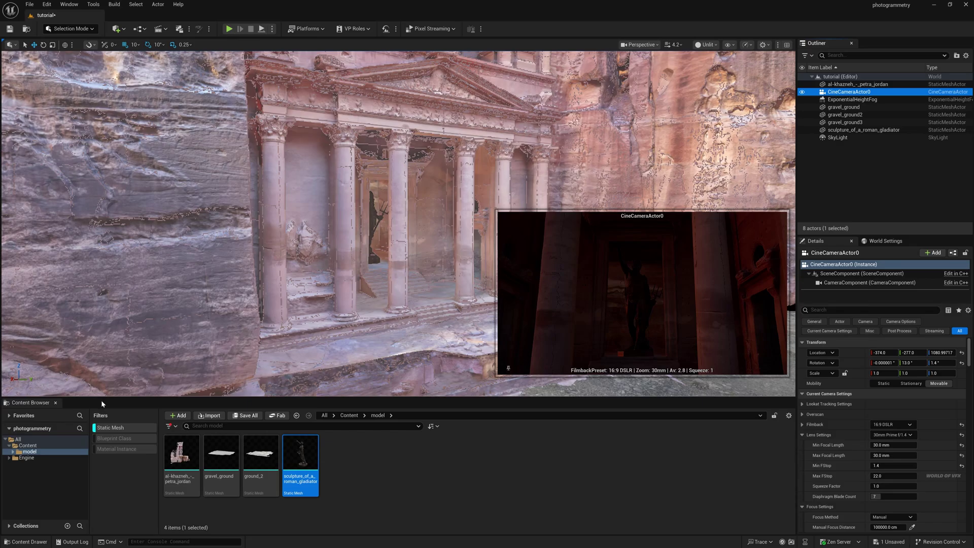
pyautogui.click(161, 29)
pyautogui.click(174, 51)
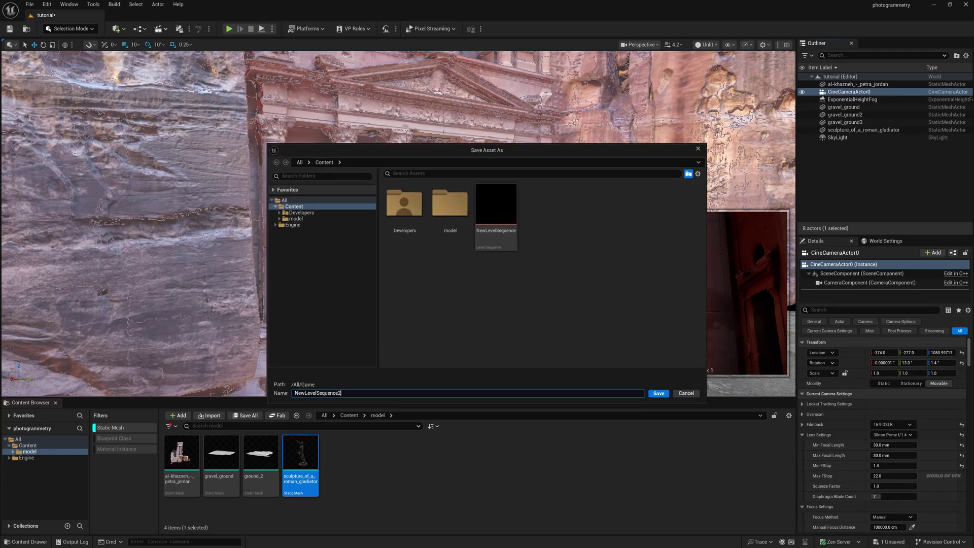
pyautogui.press('Return')
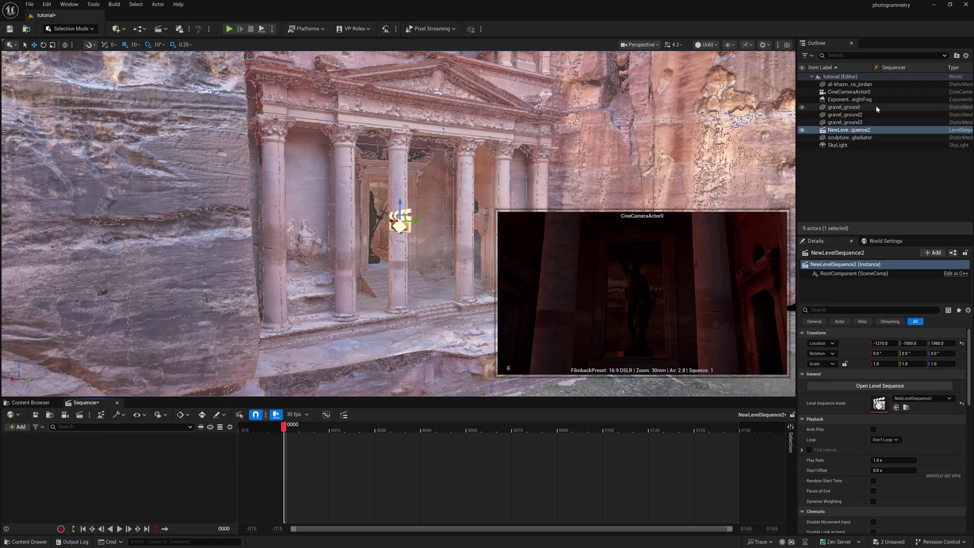
pyautogui.moveTo(848, 92); pyautogui.dragTo(148, 466)
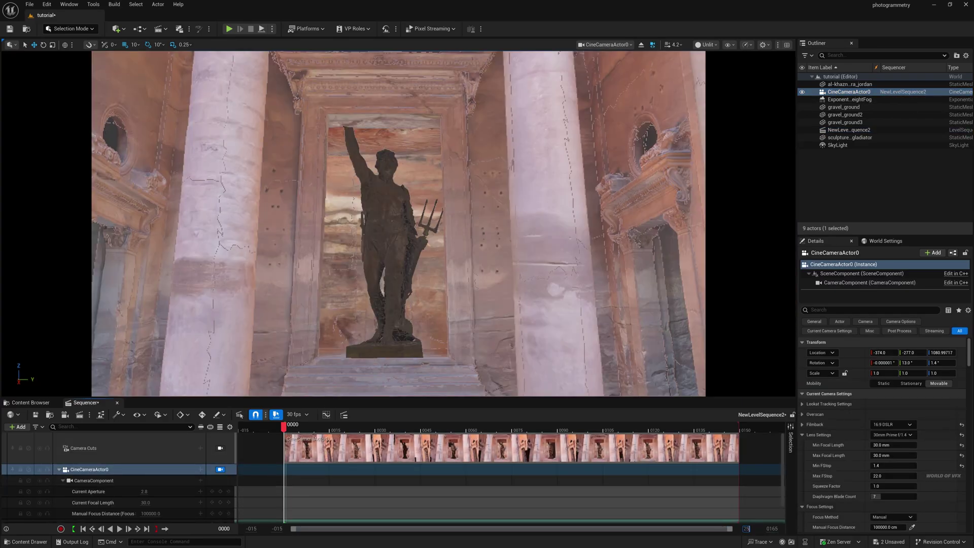
# - Extend the sequence's visible range to 250 frames and stretch the camera cut and playback end to about frame 248
pyautogui.write('0')
pyautogui.press('Return')
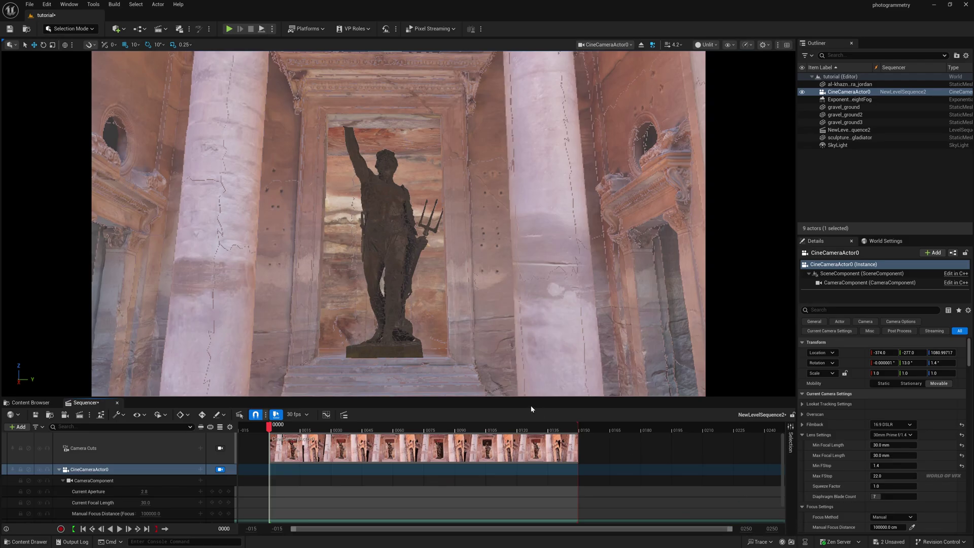
pyautogui.moveTo(578, 449); pyautogui.dragTo(783, 447)
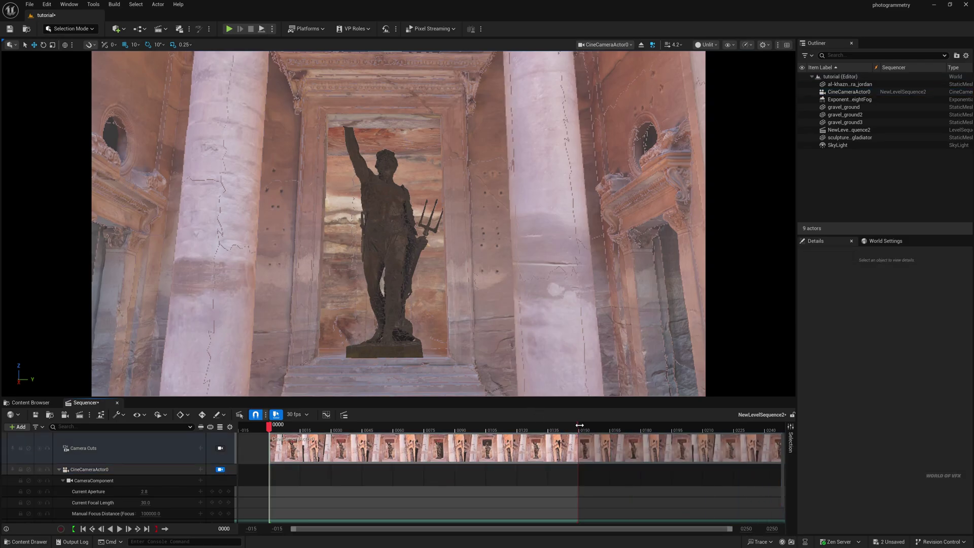
pyautogui.moveTo(579, 425); pyautogui.dragTo(770, 432)
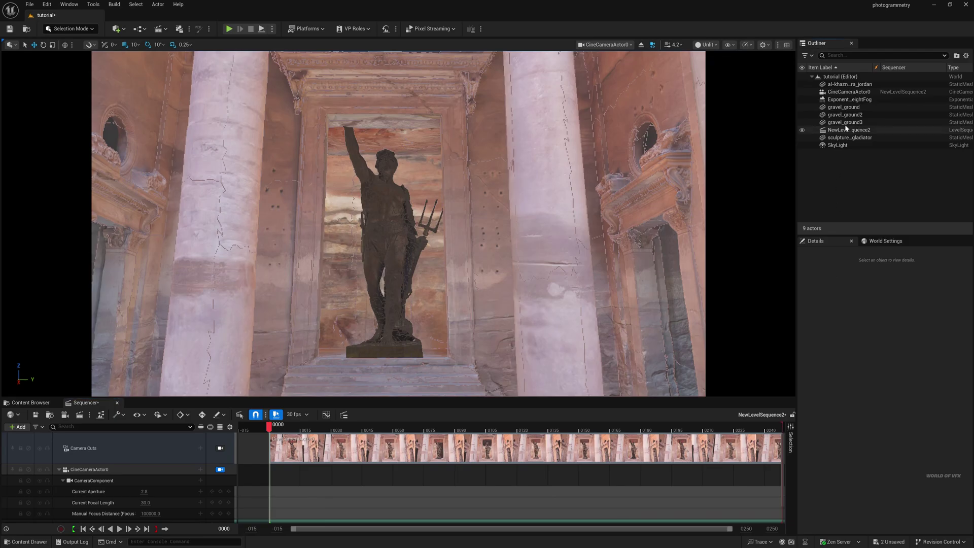
# - Add a transform keyframe for CineCameraActor0 at frame 0
pyautogui.click(848, 92)
pyautogui.scroll(-1, 202, 485)
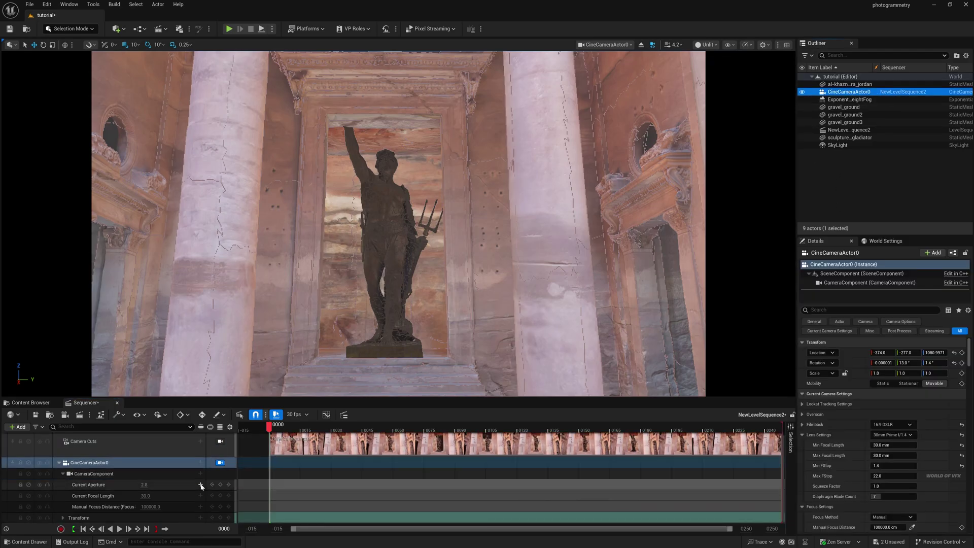
pyautogui.click(219, 517)
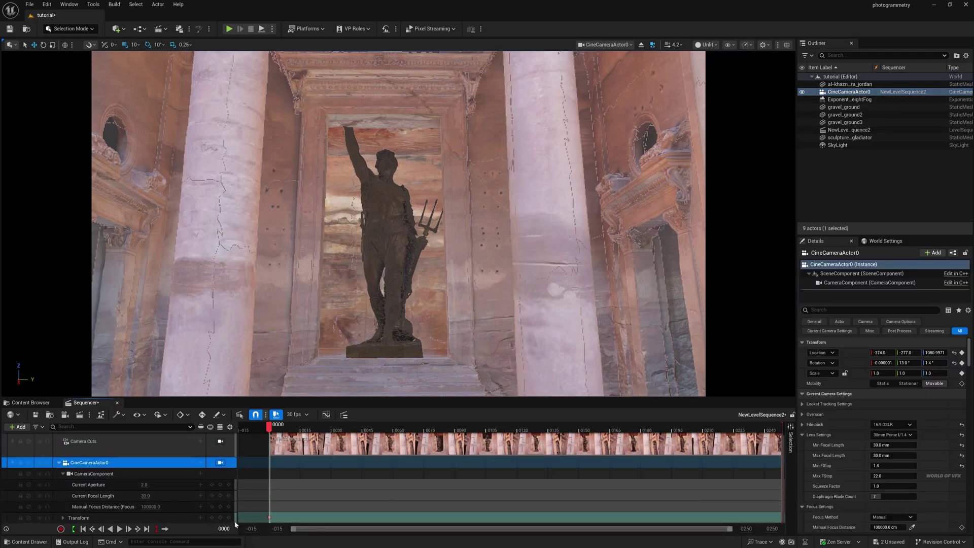
# - At frame 248, move the camera back to X -2930, Y -302, Z 880 with 9° pitch and key its transform
pyautogui.click(147, 529)
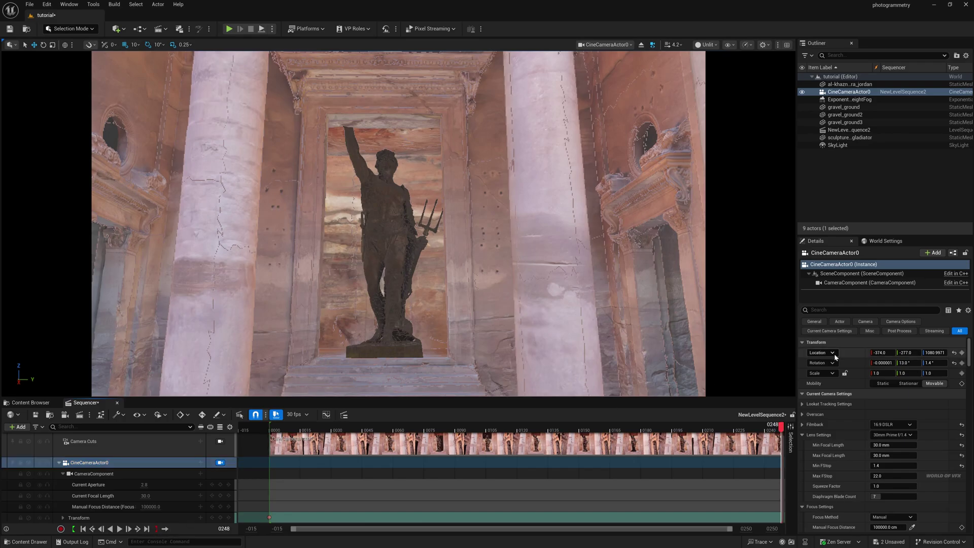
pyautogui.moveTo(915, 352); pyautogui.dragTo(906, 352)
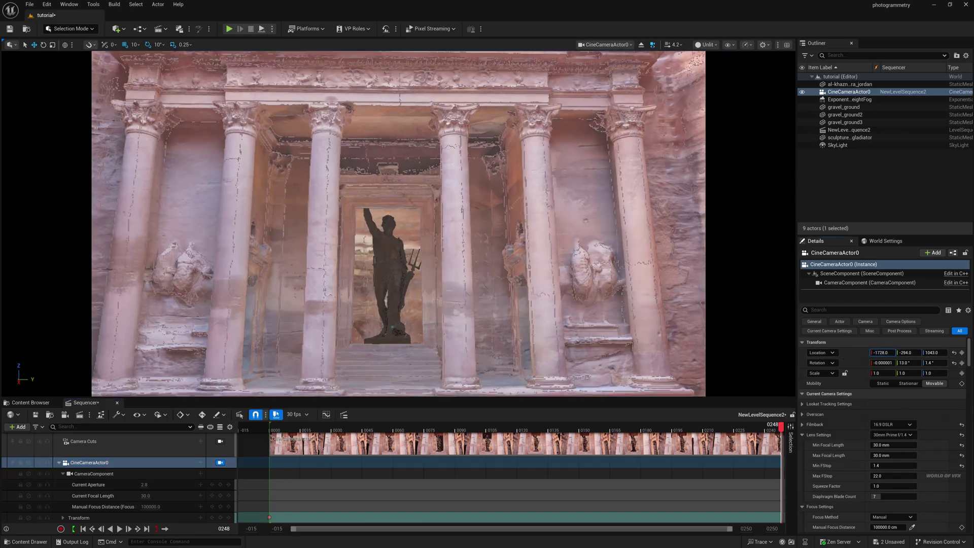
pyautogui.moveTo(883, 352); pyautogui.dragTo(915, 363)
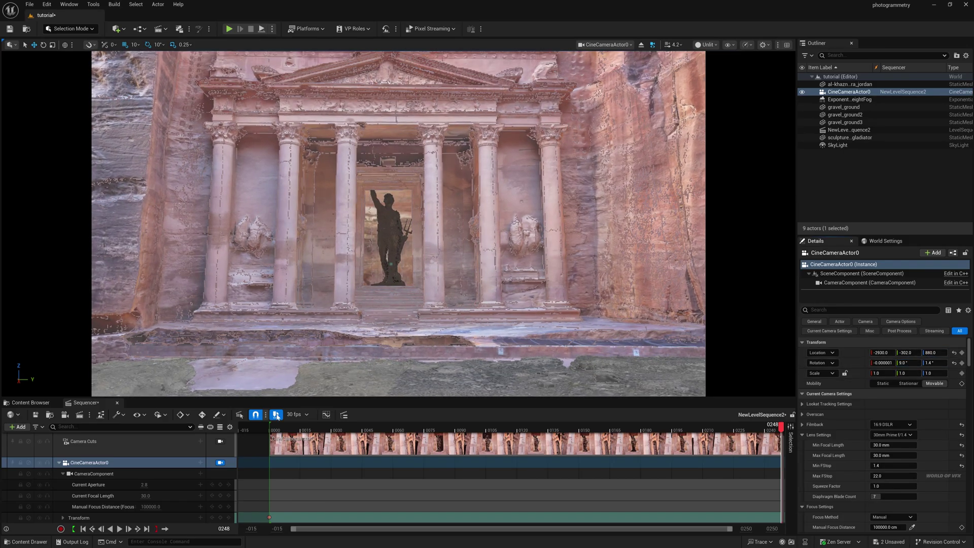
pyautogui.click(221, 517)
# - Set the interpolation of the camera's transform keyframes to Linear
pyautogui.moveTo(256, 510); pyautogui.dragTo(331, 528)
pyautogui.rightClick(737, 518)
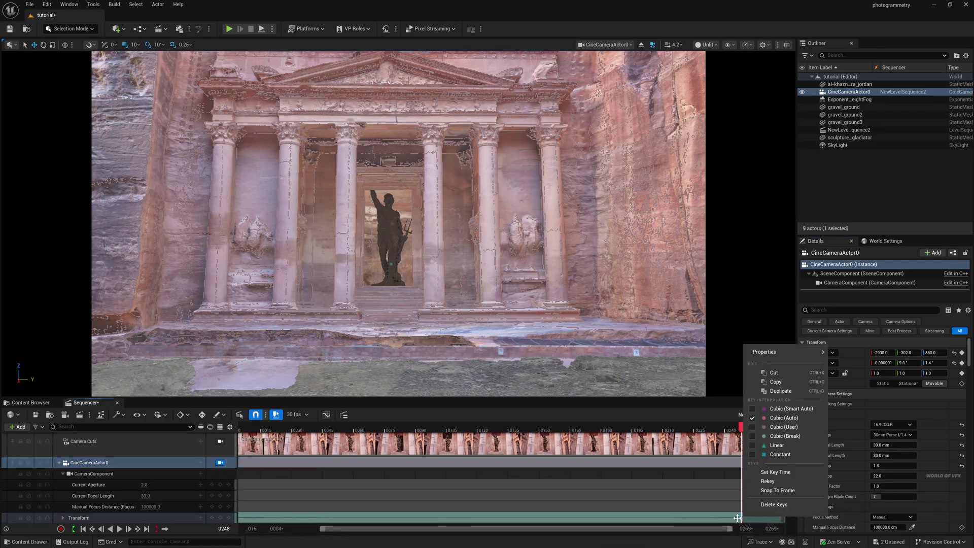
pyautogui.click(778, 445)
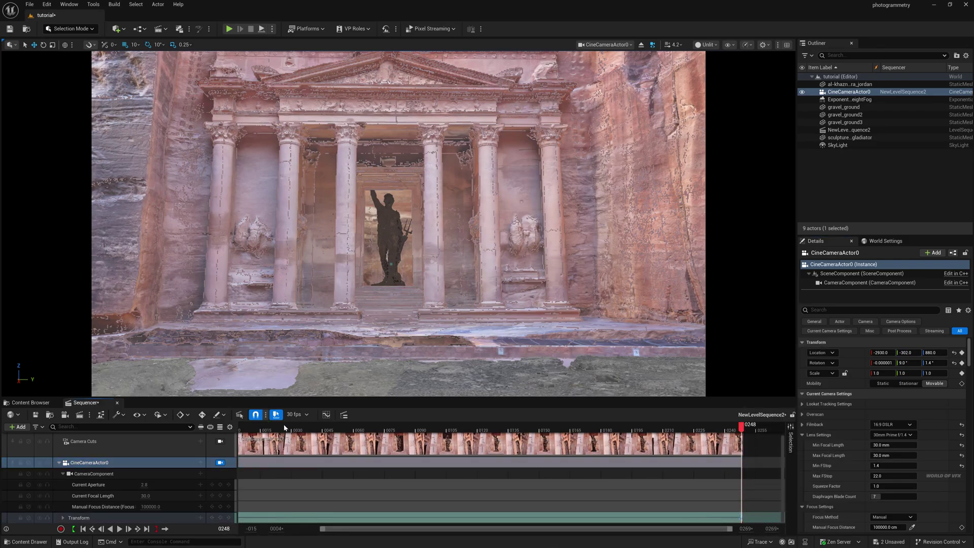
# - Play back and scrub the camera pull-back animation to check its movement
pyautogui.moveTo(284, 427); pyautogui.dragTo(253, 427)
pyautogui.press('space')
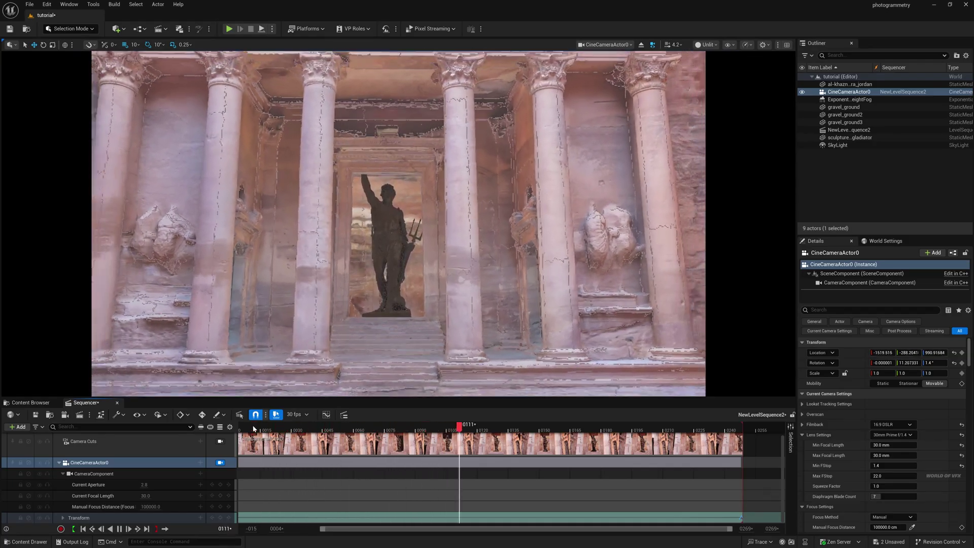
pyautogui.moveTo(321, 528); pyautogui.dragTo(267, 528)
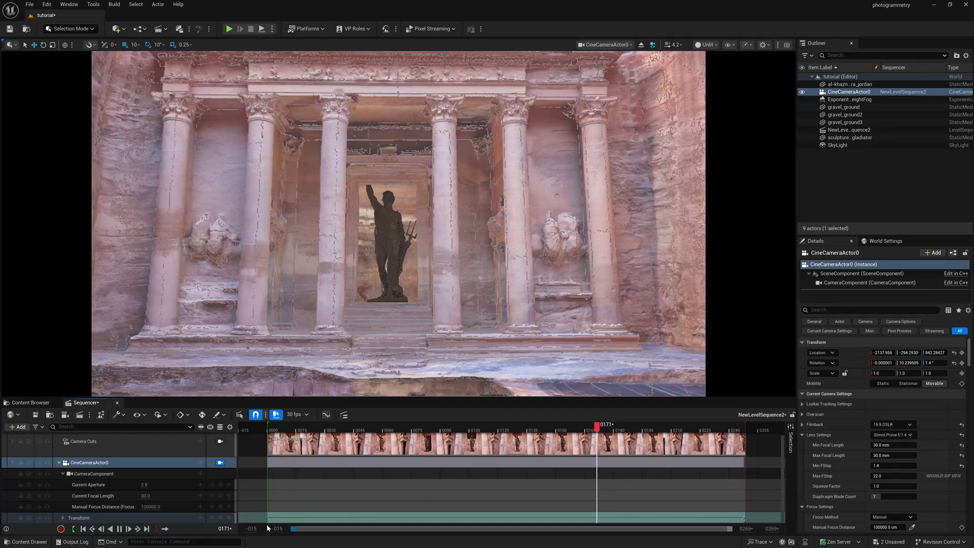
pyautogui.click(471, 431)
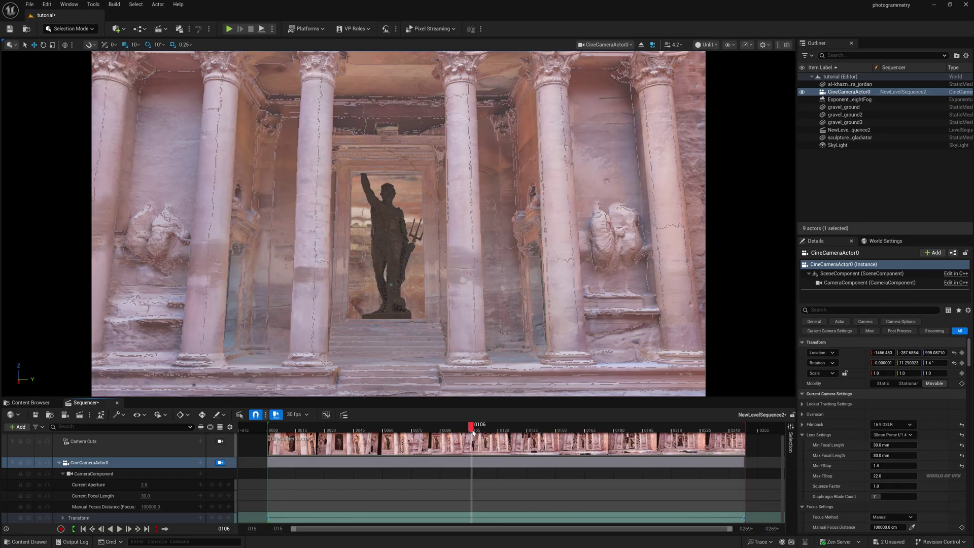
pyautogui.moveTo(472, 432); pyautogui.dragTo(650, 429)
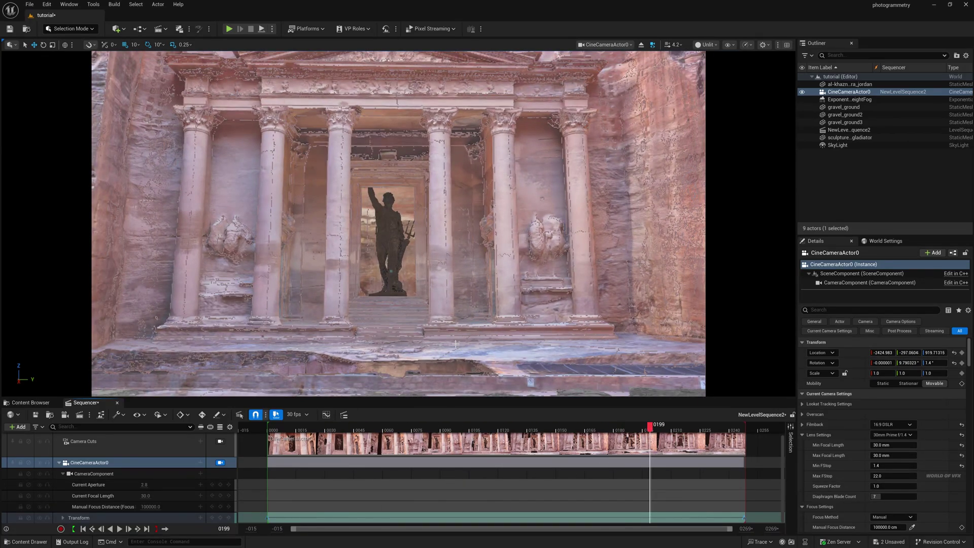
# - Return the viewport to the free perspective view and add a Point Light to the level
pyautogui.click(647, 43)
pyautogui.moveTo(354, 236); pyautogui.dragTo(354, 236, button='right')
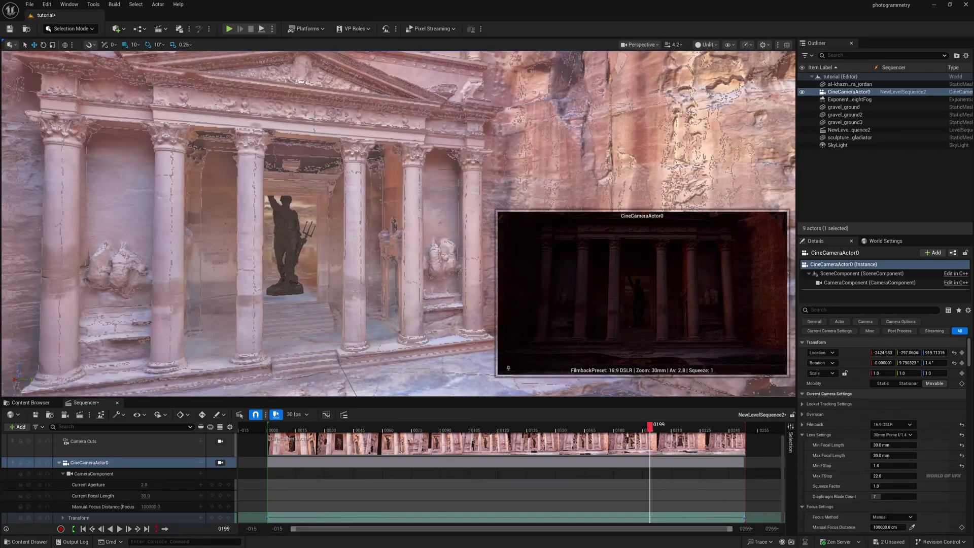
pyautogui.click(117, 28)
pyautogui.moveTo(169, 109)
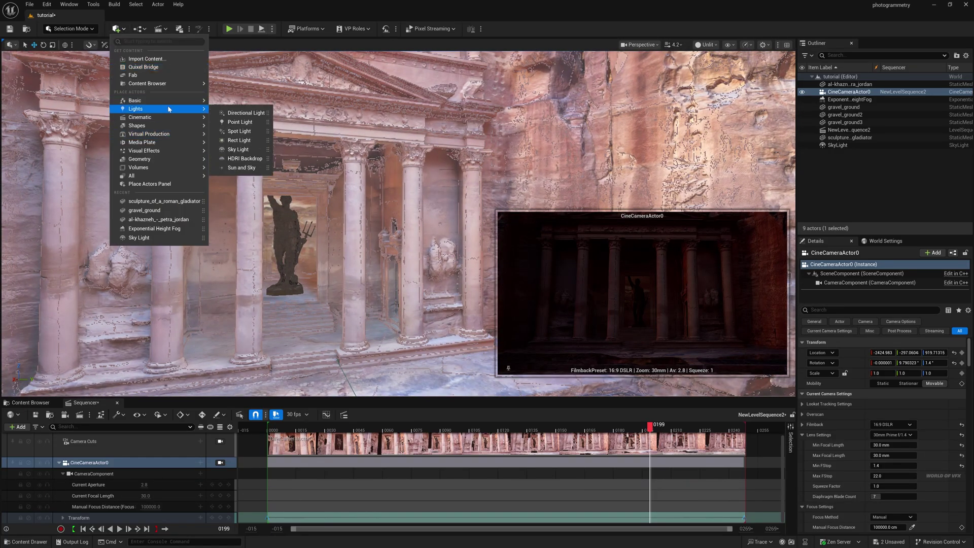
pyautogui.click(239, 122)
# - Move the new point light inside the temple chamber to X 1740, Y -300, Z 1670
pyautogui.moveTo(311, 153); pyautogui.dragTo(355, 154, button='right')
pyautogui.moveTo(459, 247); pyautogui.dragTo(459, 247, button='right')
pyautogui.moveTo(464, 248); pyautogui.dragTo(192, 244)
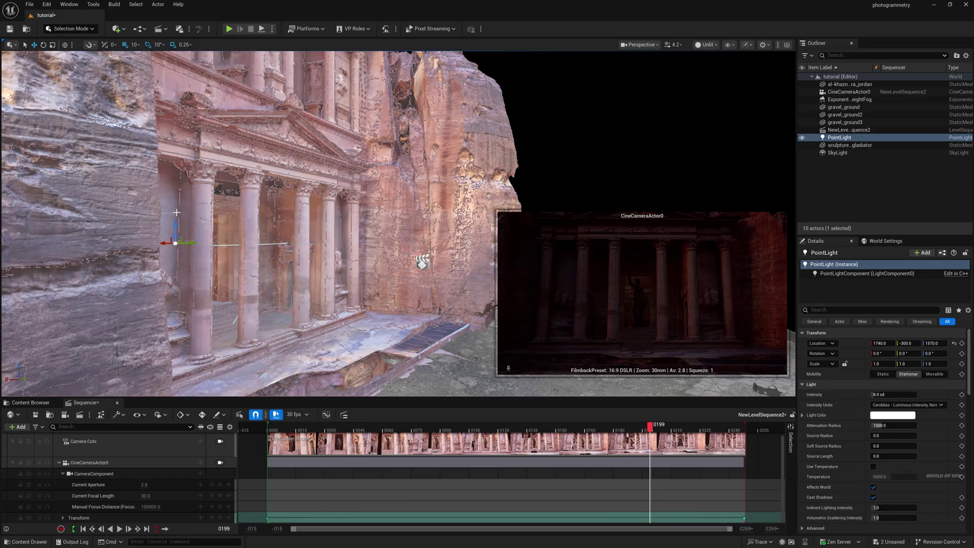
# - Slow the viewport camera speed to about 1.4 and raise the point light above the statue's head to Z 1980
pyautogui.moveTo(176, 212); pyautogui.dragTo(109, 239, button='right')
pyautogui.press('f')
pyautogui.moveTo(319, 224); pyautogui.dragTo(492, 226, button='middle')
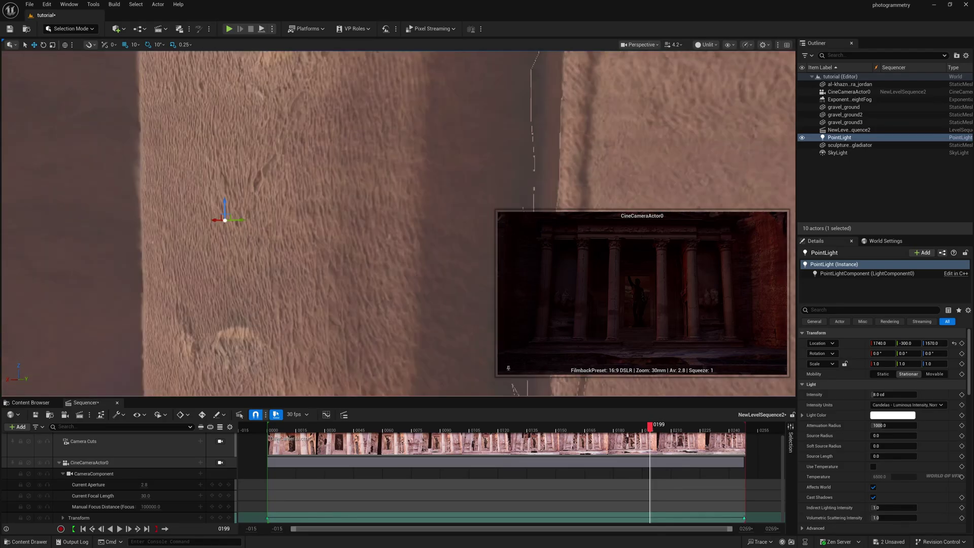
pyautogui.moveTo(213, 218); pyautogui.dragTo(436, 215, button='right')
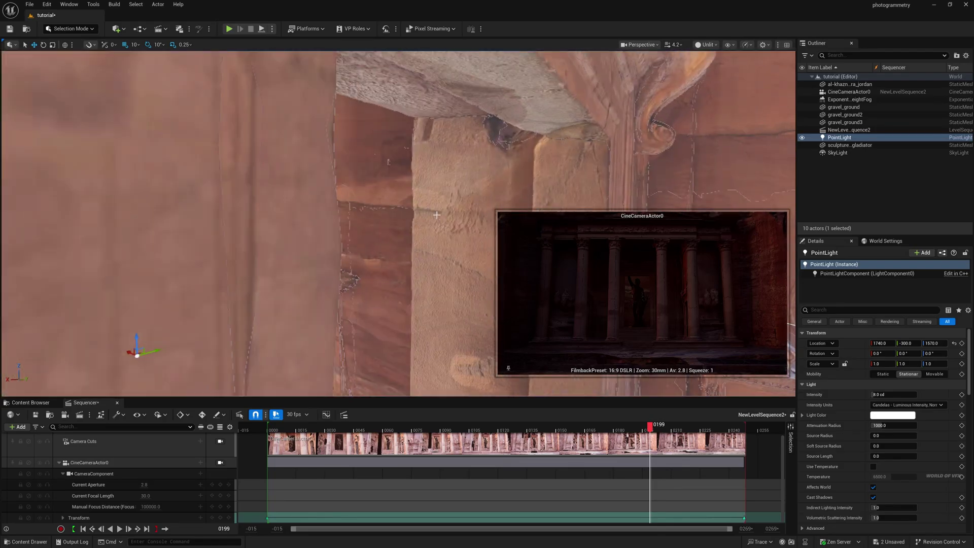
pyautogui.click(684, 44)
pyautogui.moveTo(658, 71); pyautogui.dragTo(661, 71)
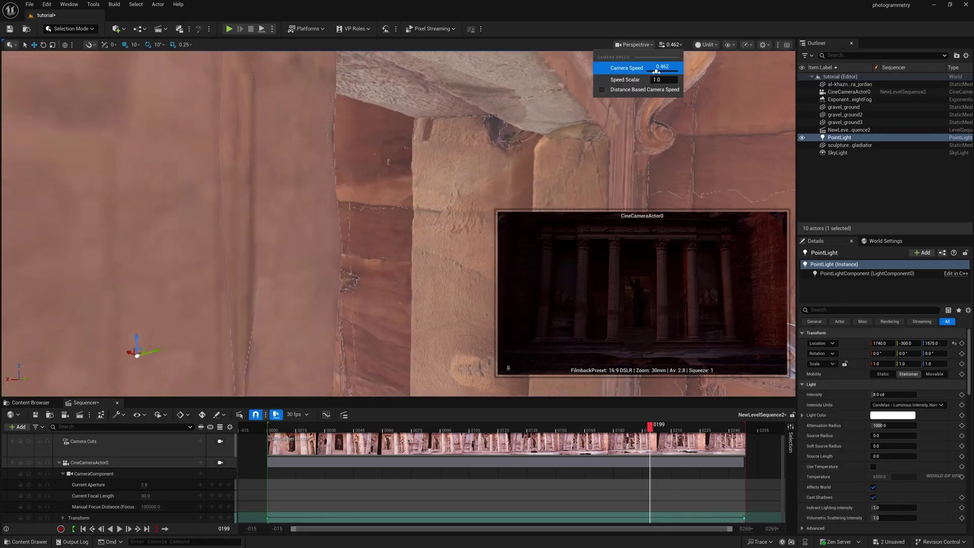
pyautogui.moveTo(406, 213); pyautogui.dragTo(447, 218, button='right')
pyautogui.moveTo(284, 218); pyautogui.dragTo(378, 220, button='right')
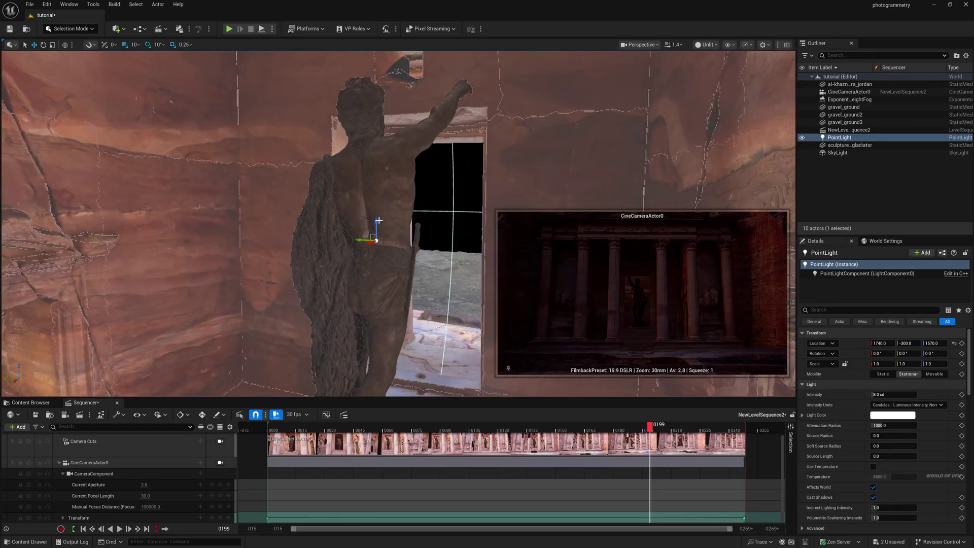
pyautogui.moveTo(379, 240); pyautogui.dragTo(385, 53)
pyautogui.press('w')
pyautogui.moveTo(408, 234); pyautogui.dragTo(417, 167, button='right')
pyautogui.moveTo(390, 190); pyautogui.dragTo(390, 167)
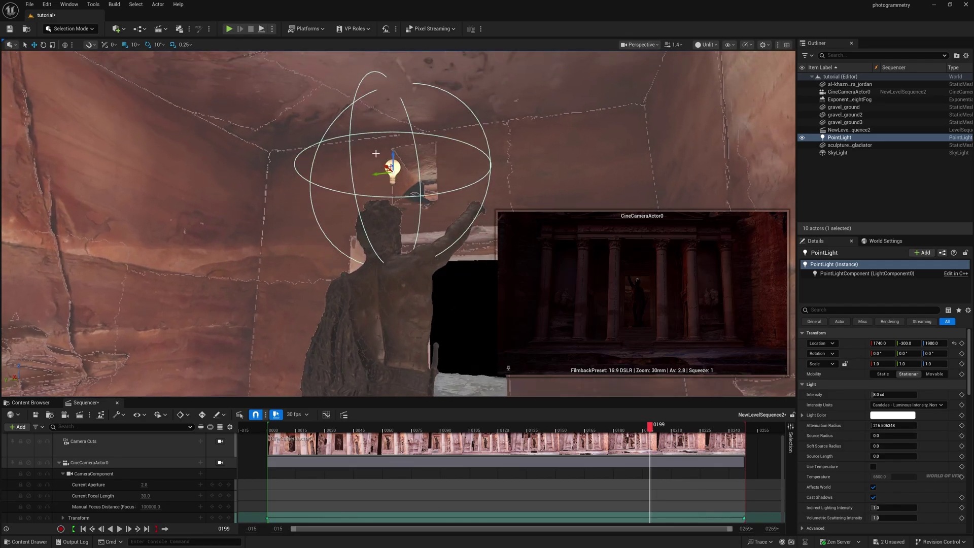
# - Set the point light to 15 cd with attenuation radius about 684 and source radius about 491, previewing the camera shot at frame 15
pyautogui.moveTo(892, 425); pyautogui.dragTo(925, 425)
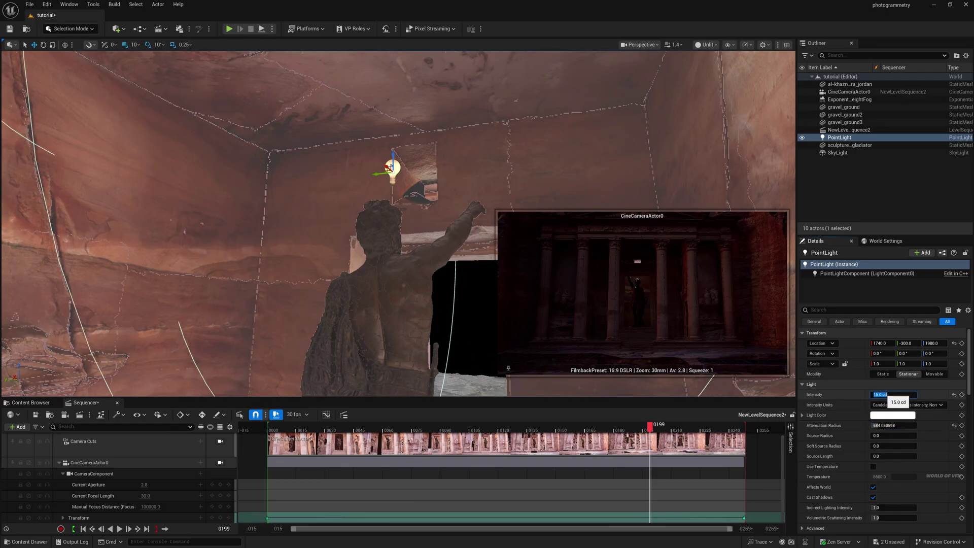
pyautogui.click(356, 429)
pyautogui.moveTo(355, 429); pyautogui.dragTo(296, 428)
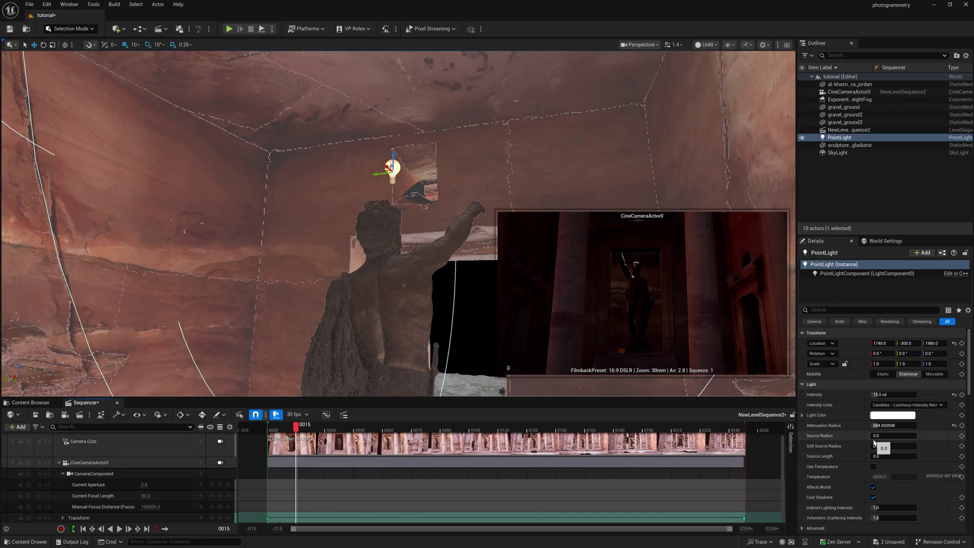
pyautogui.moveTo(878, 437); pyautogui.dragTo(880, 437)
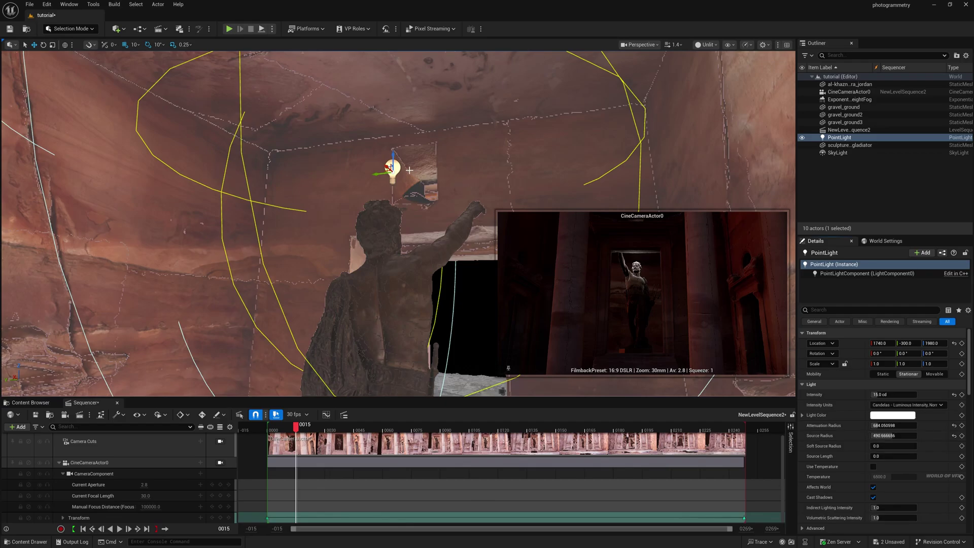
# - Shift the point light to X 1780 and give it a warm peach colour (R 1.0, G 0.67, B 0.414)
pyautogui.moveTo(389, 168)
pyautogui.mouseDown()
pyautogui.moveTo(406, 191)
pyautogui.moveTo(395, 171)
pyautogui.moveTo(381, 171)
pyautogui.mouseUp()
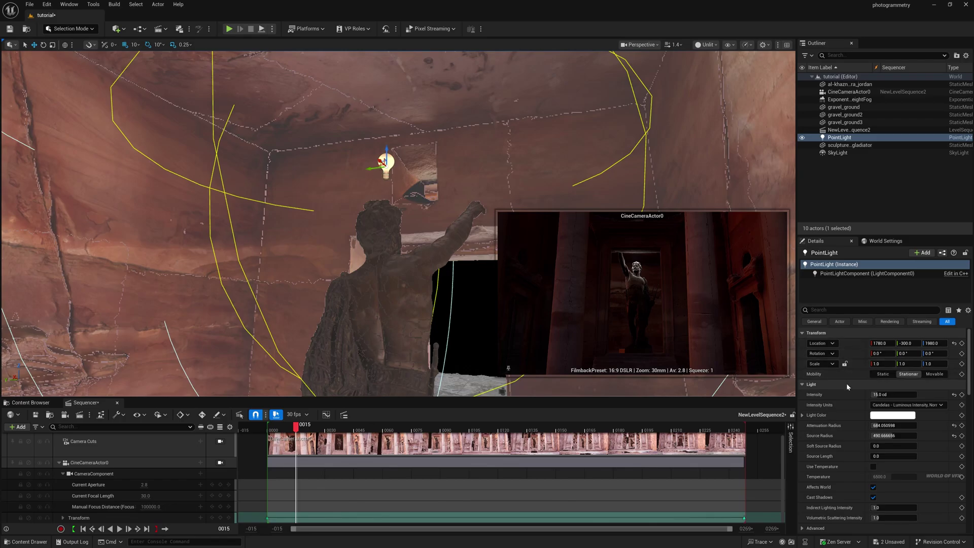
pyautogui.click(892, 415)
pyautogui.moveTo(755, 389); pyautogui.dragTo(770, 396)
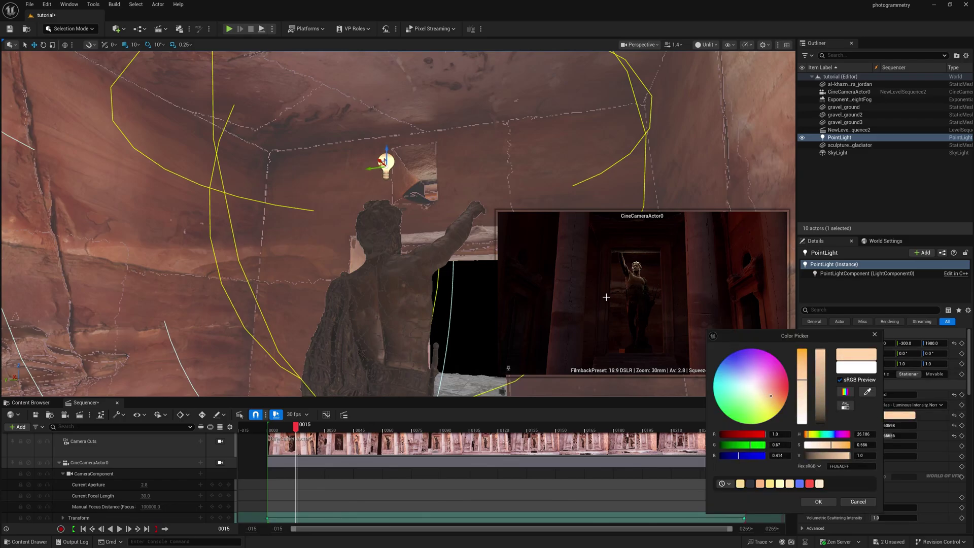
pyautogui.click(817, 502)
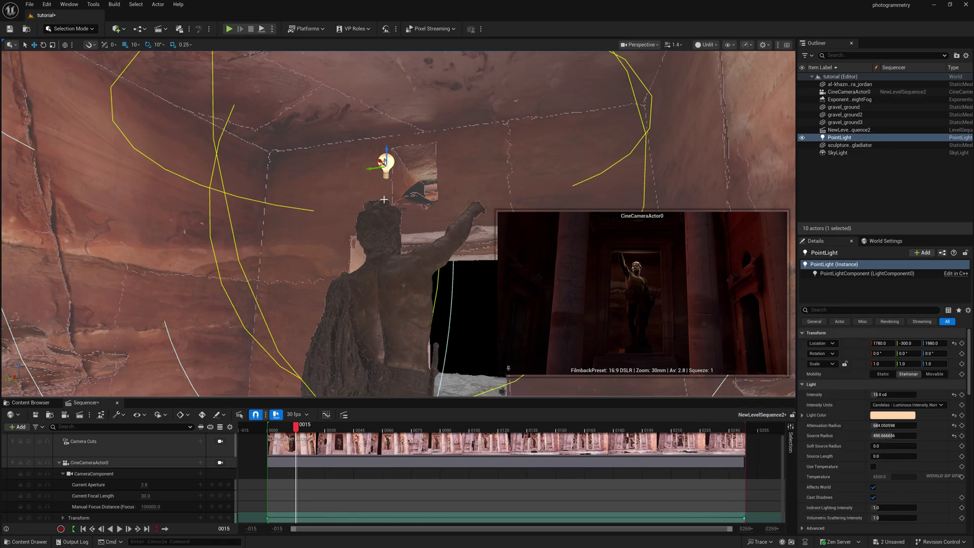
# - Duplicate the light to X 1070, Y -620, Z 1980; set 20 cd, attenuation radius about 1777, source radius 533 and soft source radius 448
pyautogui.press('f')
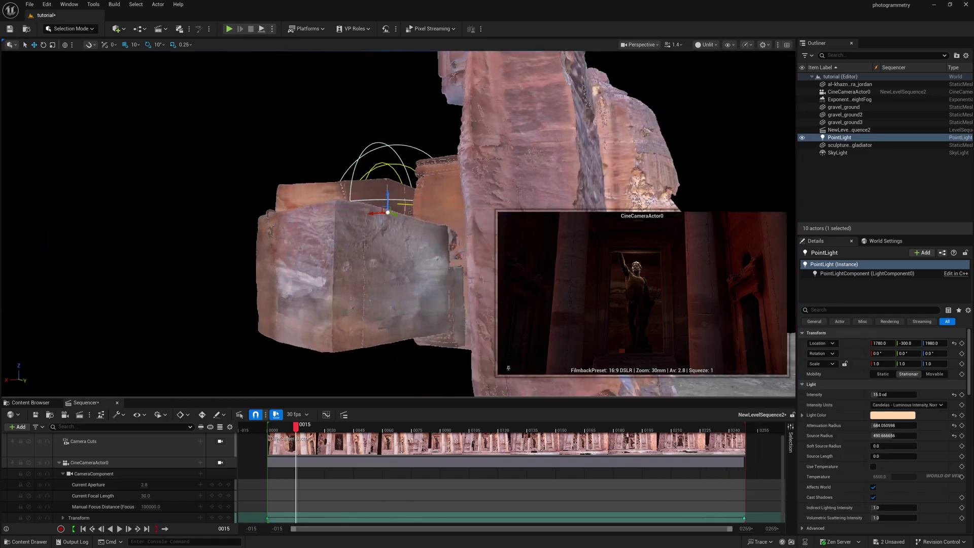
pyautogui.moveTo(405, 168)
pyautogui.mouseDown(button='right')
pyautogui.moveTo(386, 167)
pyautogui.moveTo(405, 167)
pyautogui.mouseUp(button='right')
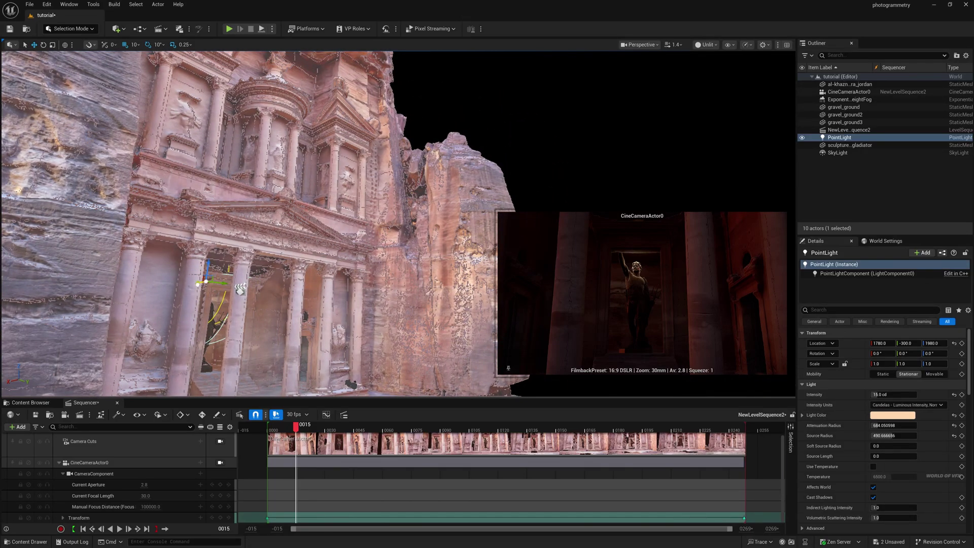
pyautogui.keyDown('alt'); pyautogui.moveTo(198, 284); pyautogui.dragTo(272, 269); pyautogui.keyUp('alt')
pyautogui.moveTo(296, 426); pyautogui.dragTo(653, 408)
pyautogui.moveTo(266, 270); pyautogui.dragTo(225, 270)
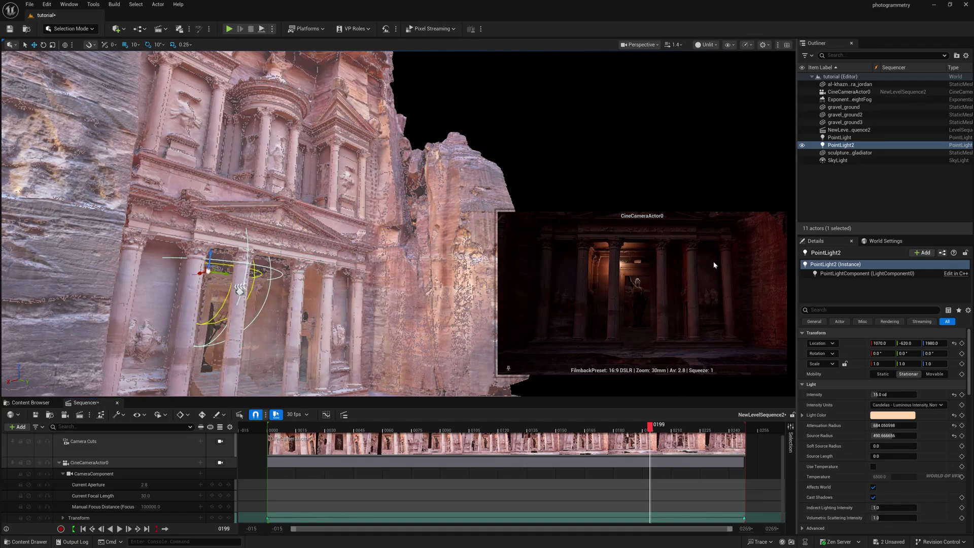
pyautogui.moveTo(892, 425); pyautogui.dragTo(916, 425)
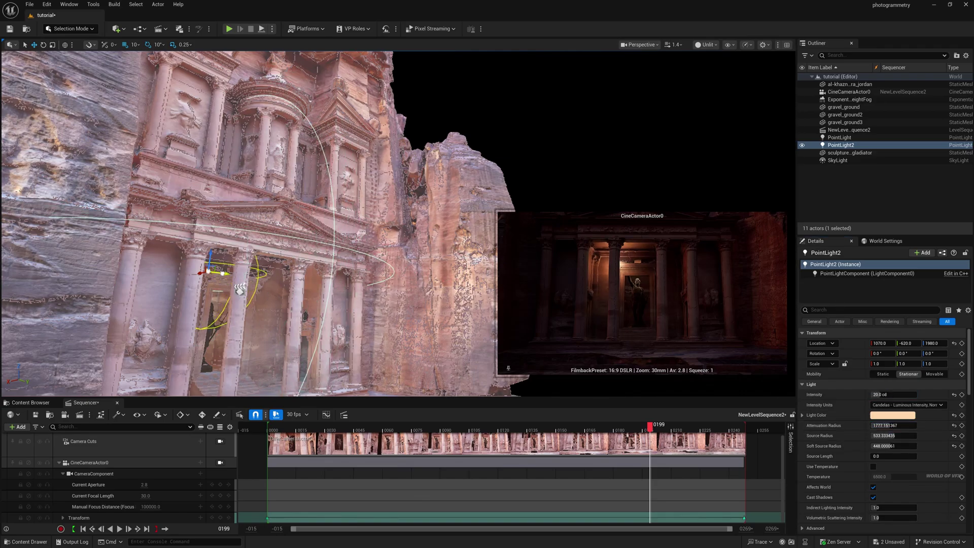
# - Widen the attenuation radius to about 1975, duplicate the light to Y 160 and twice more onto the façade, and preview frame 239
pyautogui.moveTo(222, 273); pyautogui.dragTo(290, 273)
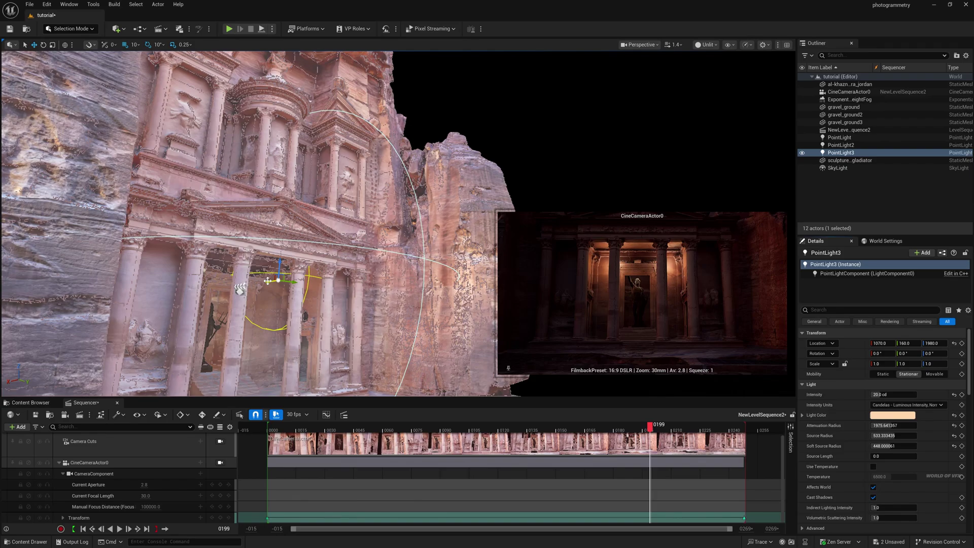
pyautogui.keyDown('alt'); pyautogui.moveTo(267, 281); pyautogui.dragTo(218, 222); pyautogui.keyUp('alt')
pyautogui.moveTo(214, 222); pyautogui.dragTo(212, 221)
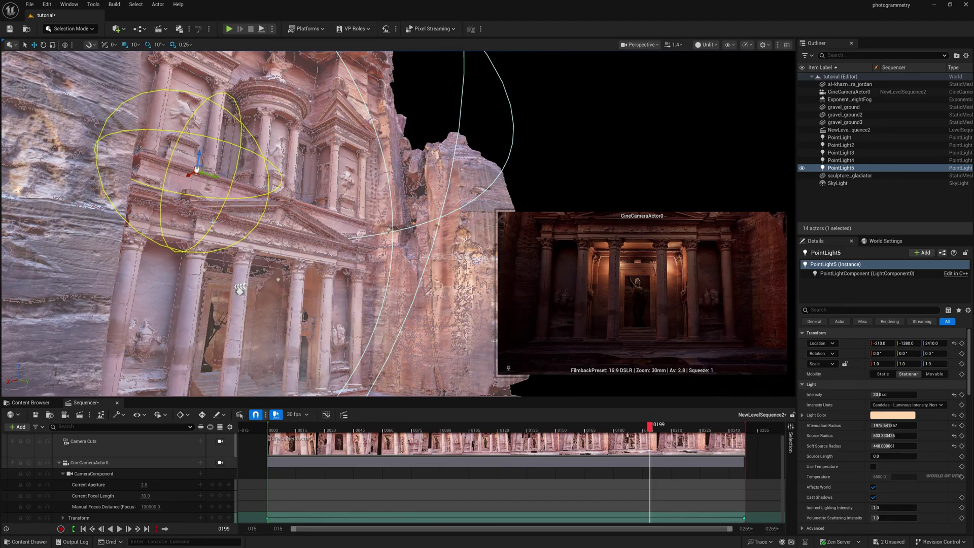
pyautogui.moveTo(650, 426); pyautogui.dragTo(727, 406)
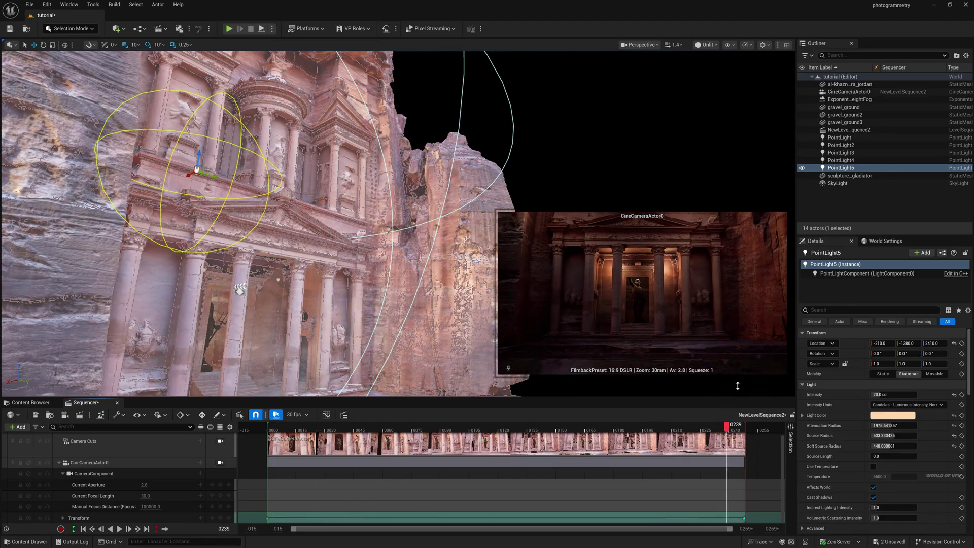
# - Raise the height fog's extinction scale to about 6.85 and compare the shot with volumetric fog off and back on
pyautogui.click(850, 99)
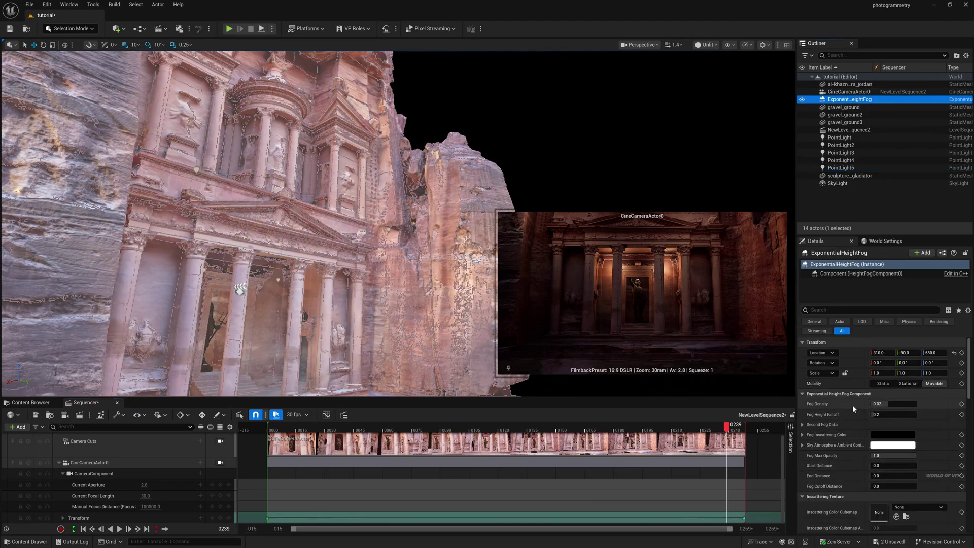
pyautogui.scroll(-10, 852, 406)
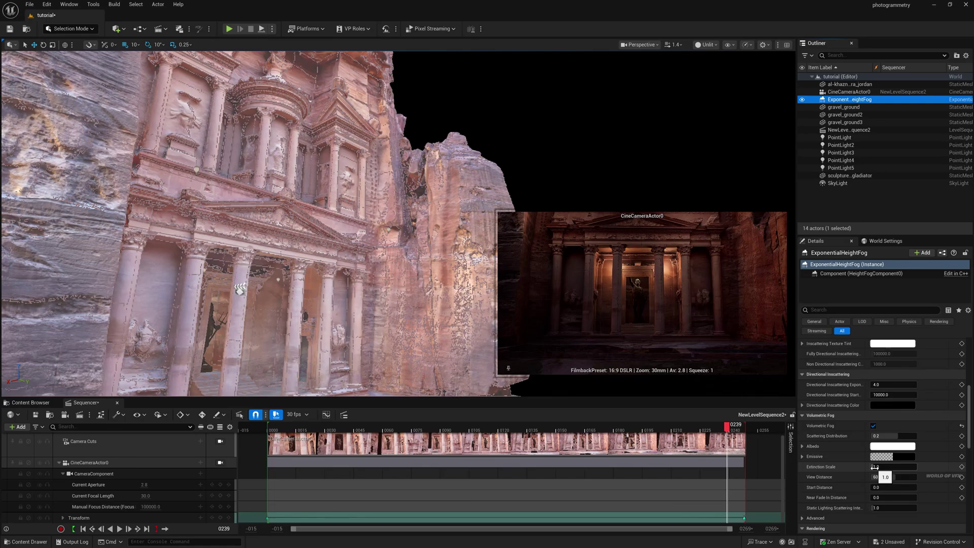
pyautogui.moveTo(874, 467); pyautogui.dragTo(894, 466)
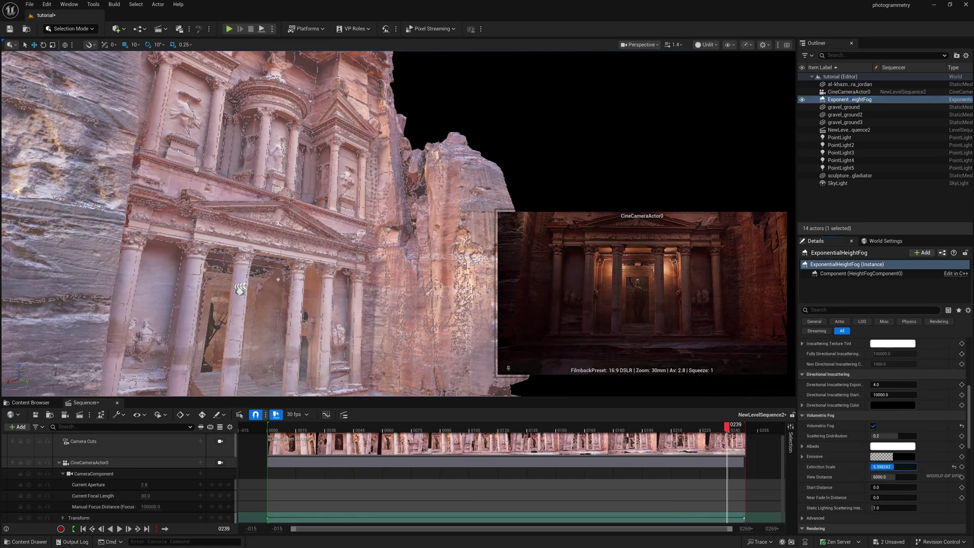
pyautogui.click(876, 467)
pyautogui.click(874, 426)
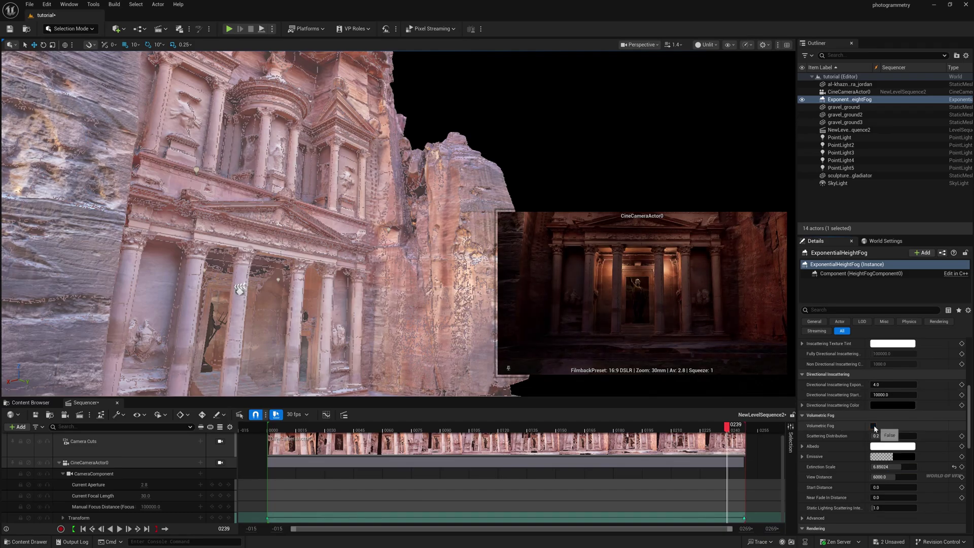
pyautogui.click(874, 426)
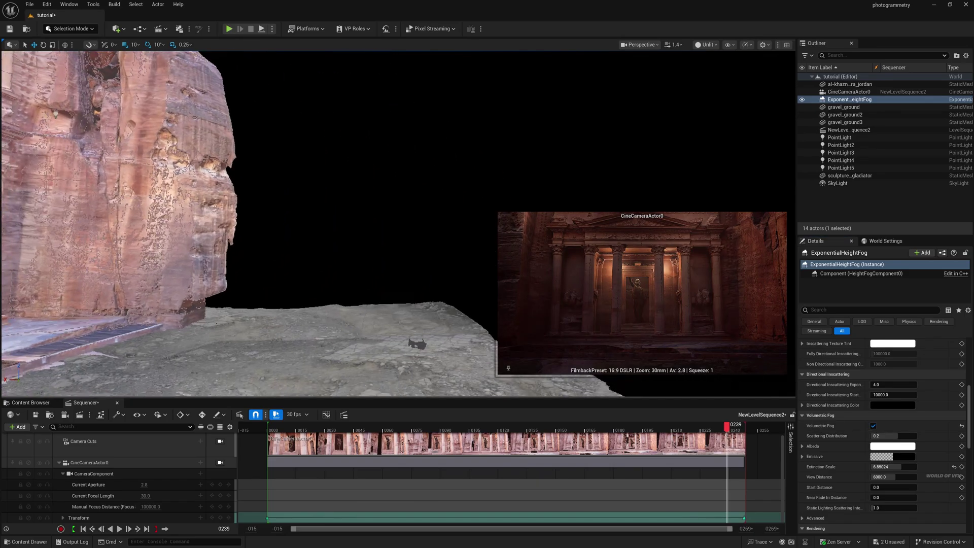
# - Switch the viewport to Lit view mode to see the temple façade with its lighting and fog
pyautogui.click(707, 45)
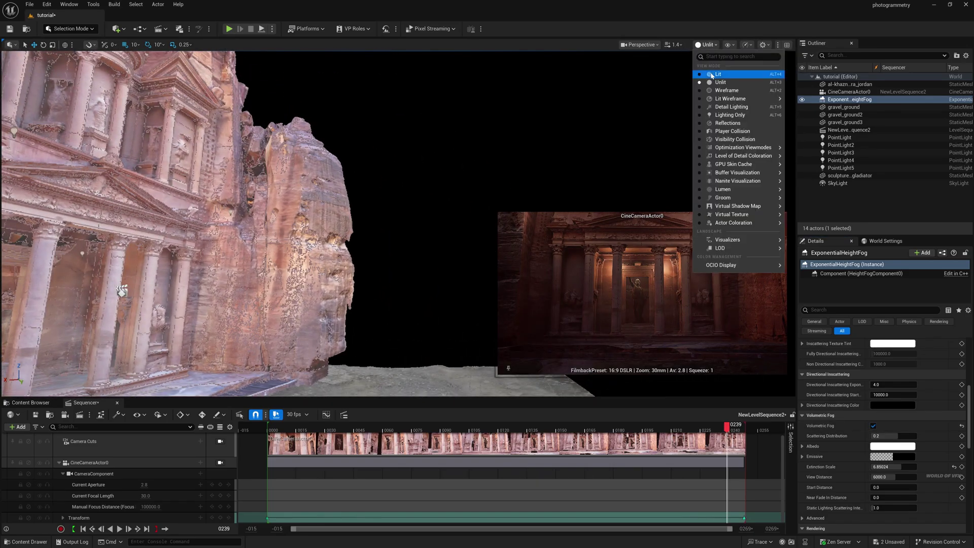
pyautogui.click(712, 74)
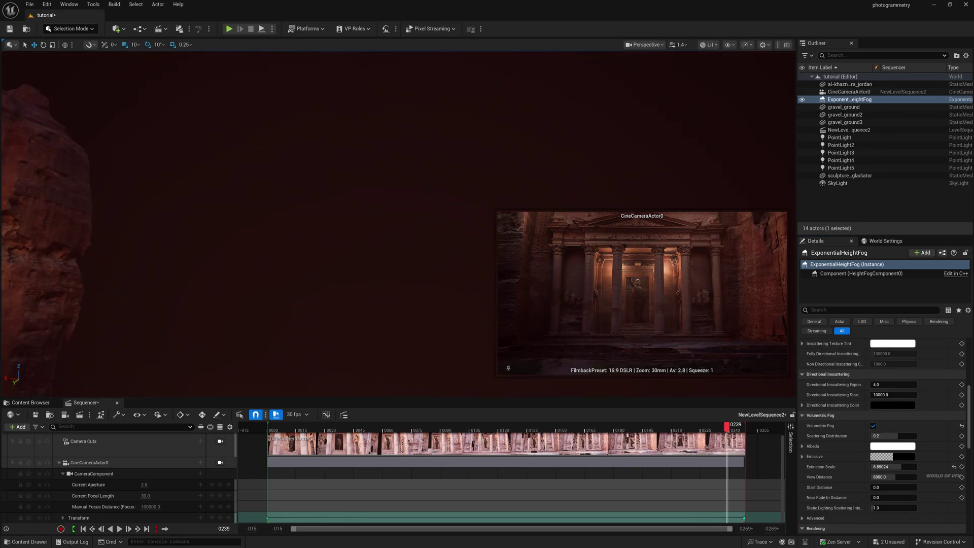
pyautogui.moveTo(398, 224); pyautogui.dragTo(264, 187, button='right')
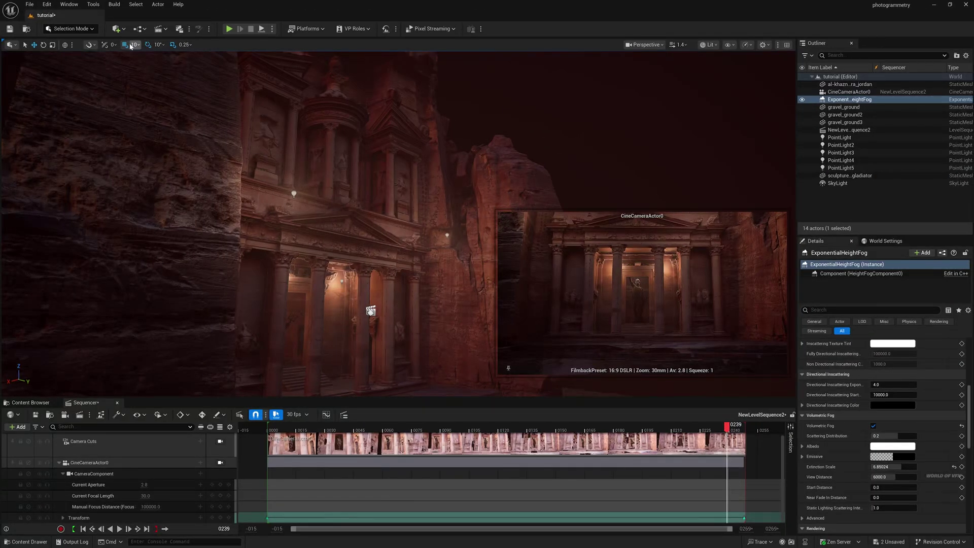
# - Add a Rect Light in front of the temple façade and tilt it downward
pyautogui.click(120, 28)
pyautogui.moveTo(149, 114)
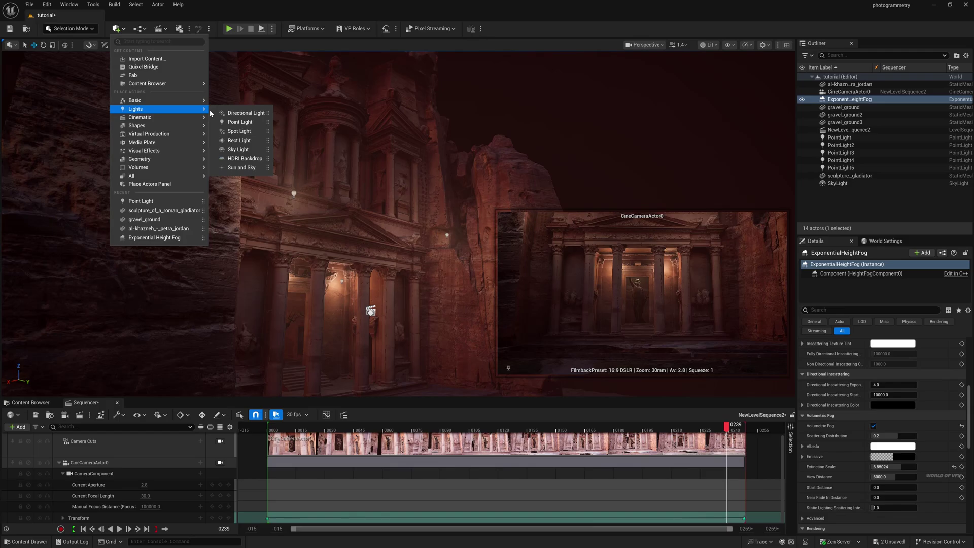
pyautogui.click(245, 143)
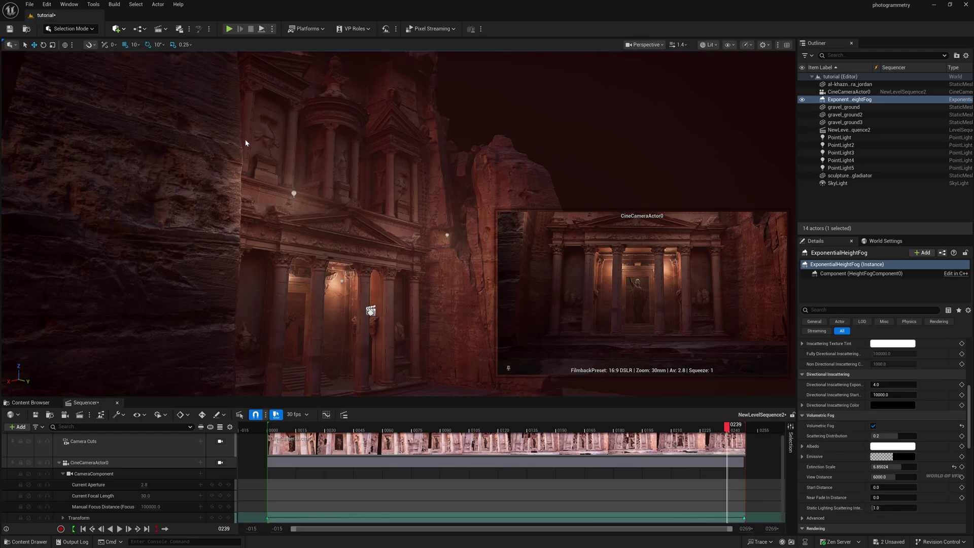
pyautogui.press('e')
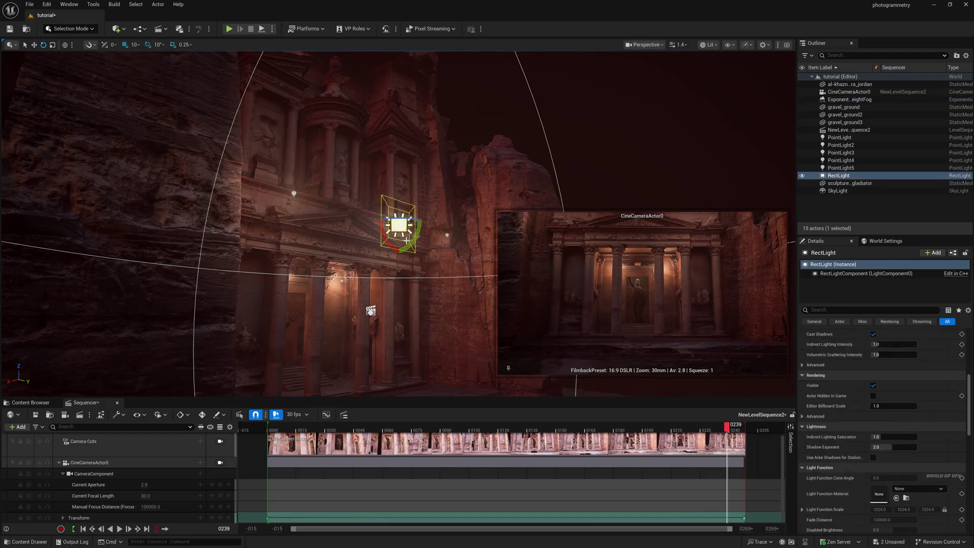
pyautogui.moveTo(406, 239); pyautogui.dragTo(378, 231)
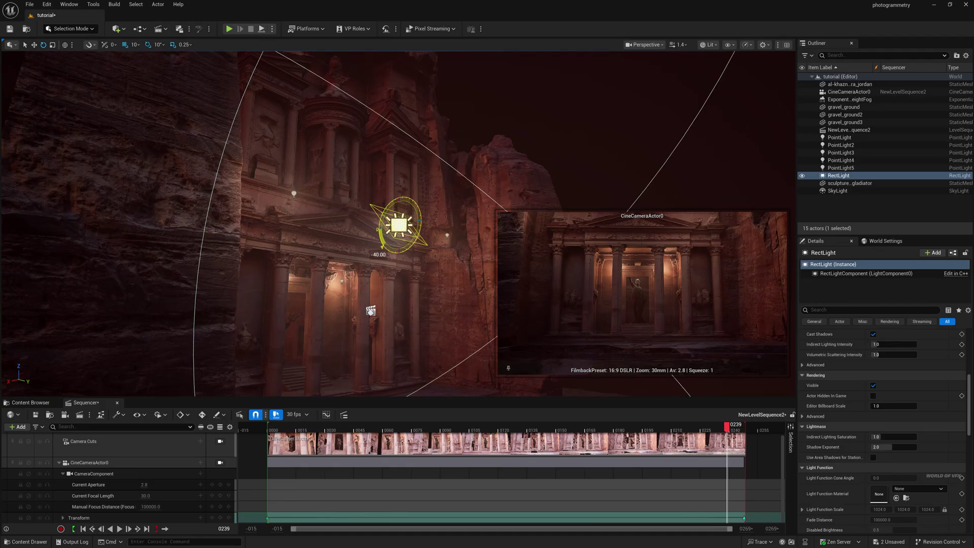
pyautogui.press('w')
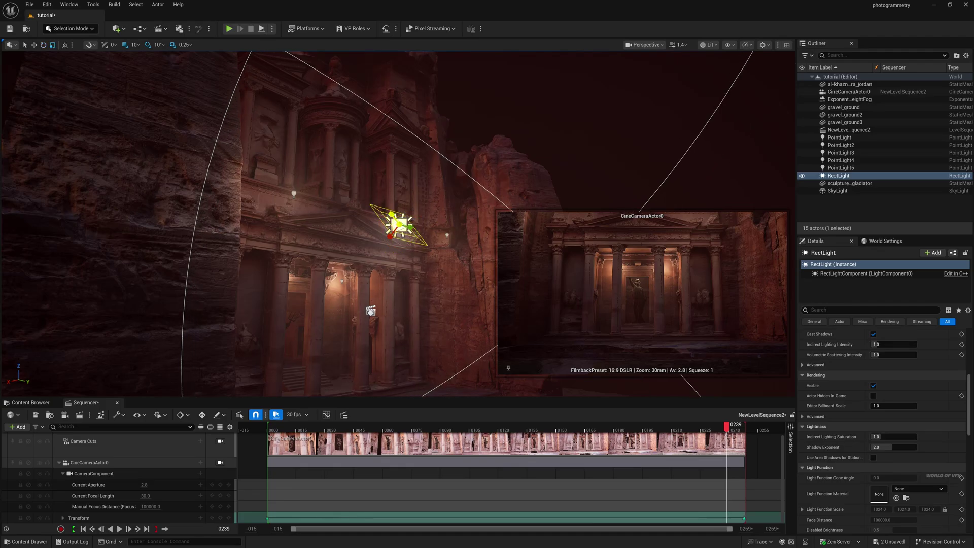
# - Widen the rect light's source width to about 368 and tint its light color a pale blue-violet (A2A6FF)
pyautogui.scroll(6, 859, 410)
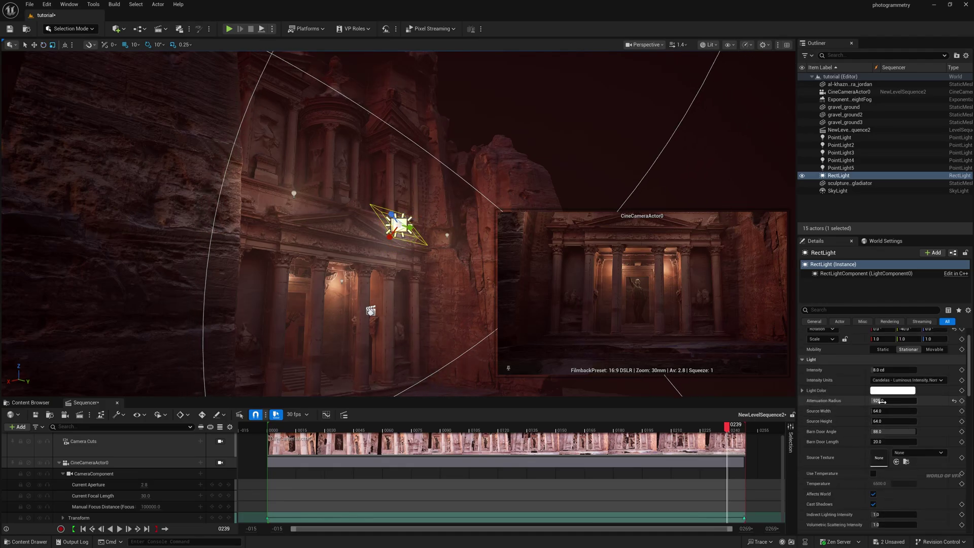
pyautogui.moveTo(881, 409); pyautogui.dragTo(885, 409)
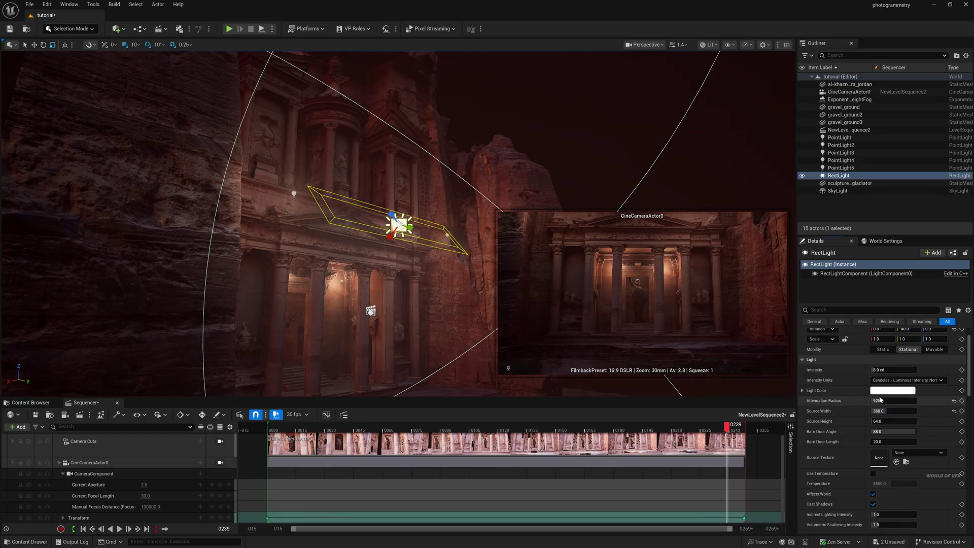
pyautogui.click(893, 391)
pyautogui.moveTo(756, 386); pyautogui.dragTo(740, 368)
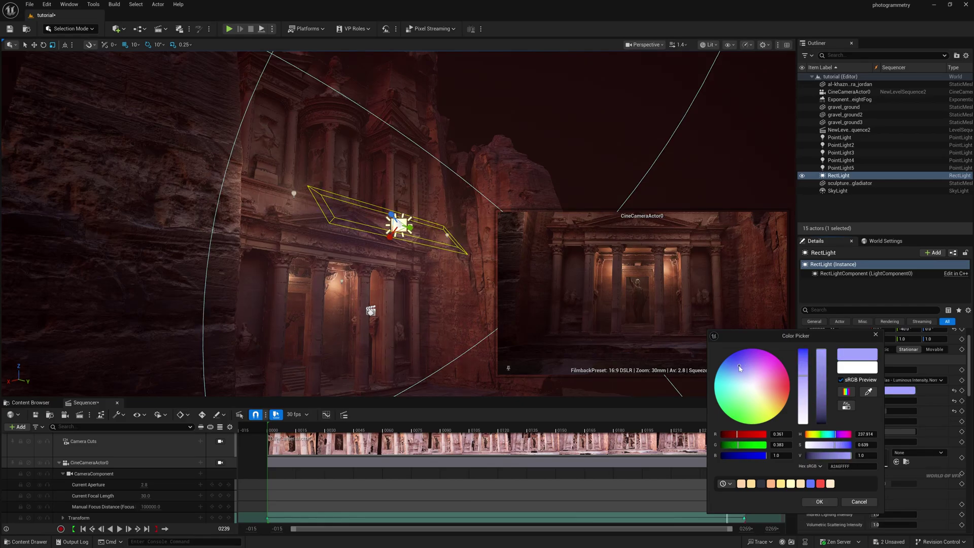
pyautogui.click(820, 501)
# - Set the rect light's intensity to 50 cd
pyautogui.click(881, 371)
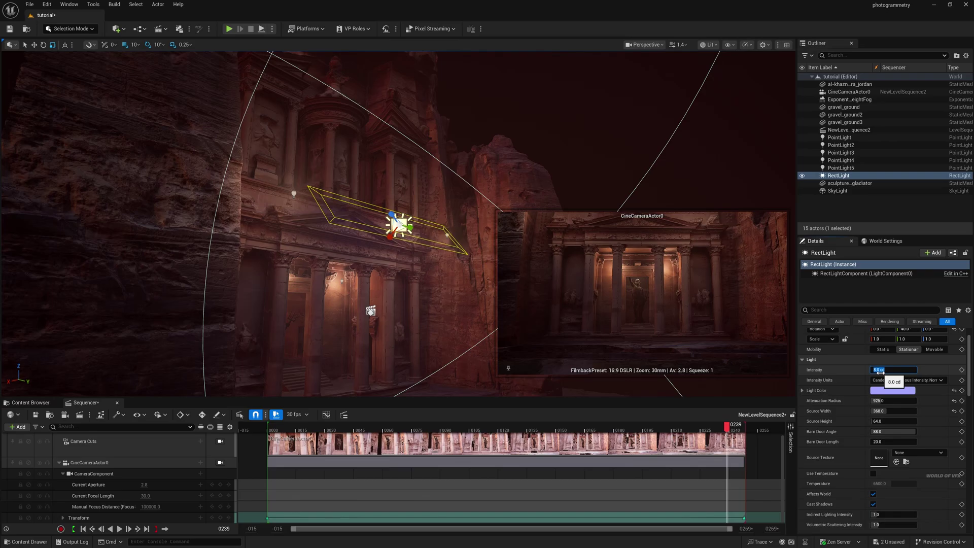
pyautogui.write('50')
pyautogui.press('Return')
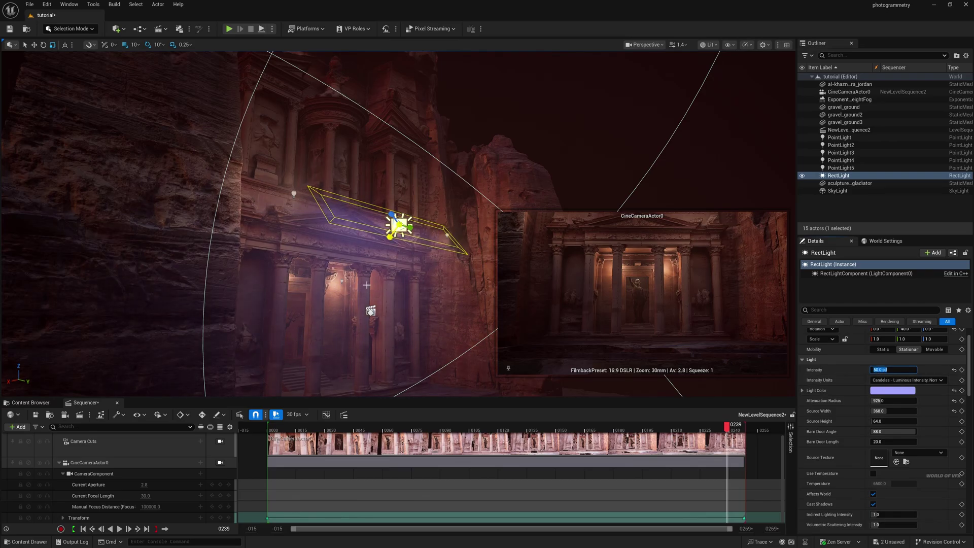
# - Move the rect light along the Y axis to the right end of the temple façade and fine-tune its placement
pyautogui.moveTo(397, 237); pyautogui.dragTo(325, 238, button='right')
pyautogui.press('w')
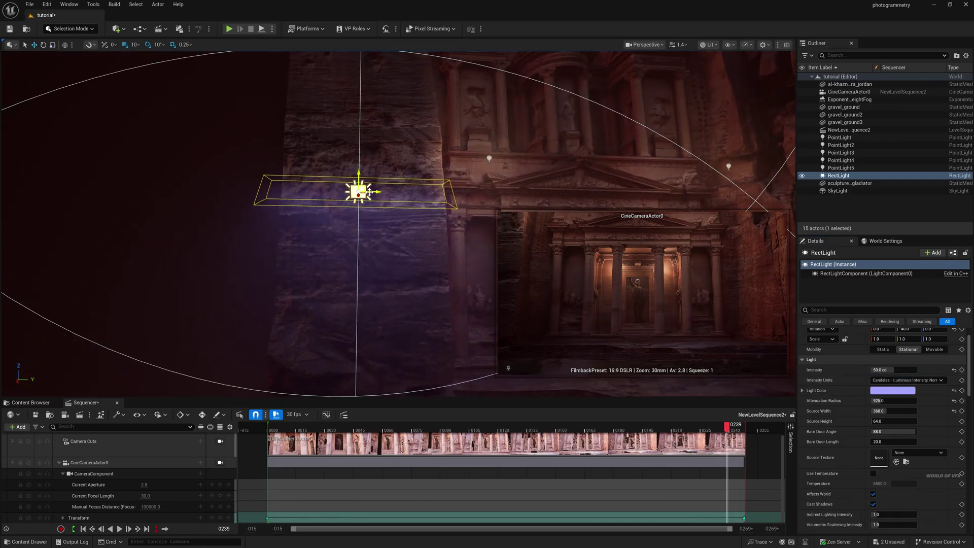
pyautogui.moveTo(369, 192); pyautogui.dragTo(776, 200)
pyautogui.moveTo(775, 201); pyautogui.dragTo(852, 213, button='right')
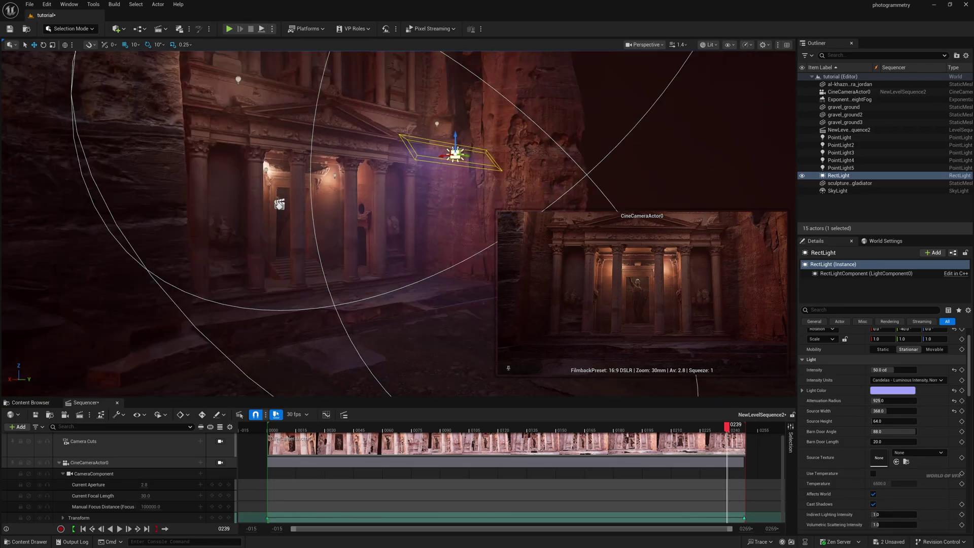
pyautogui.moveTo(397, 223); pyautogui.dragTo(473, 254, button='right')
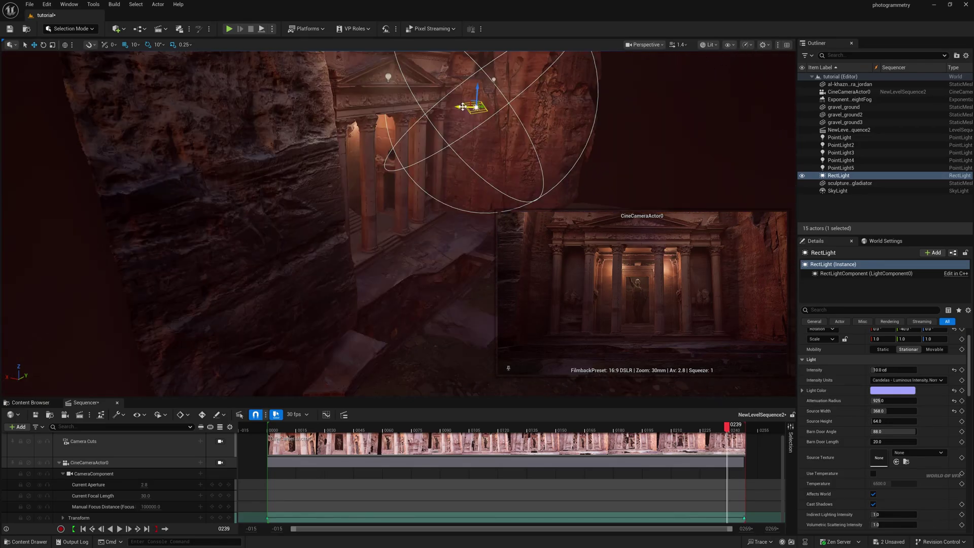
pyautogui.moveTo(461, 107)
pyautogui.mouseDown()
pyautogui.moveTo(471, 107)
pyautogui.moveTo(461, 107)
pyautogui.mouseUp()
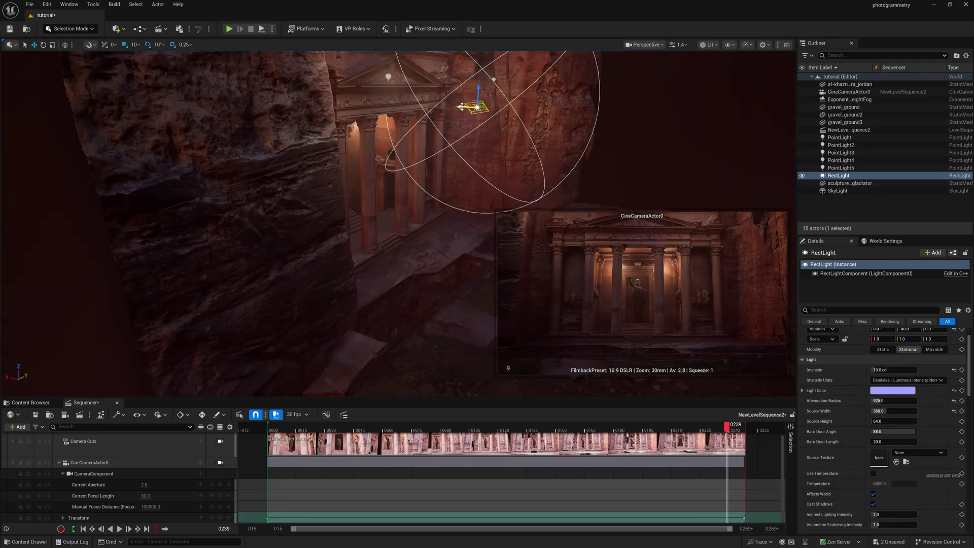
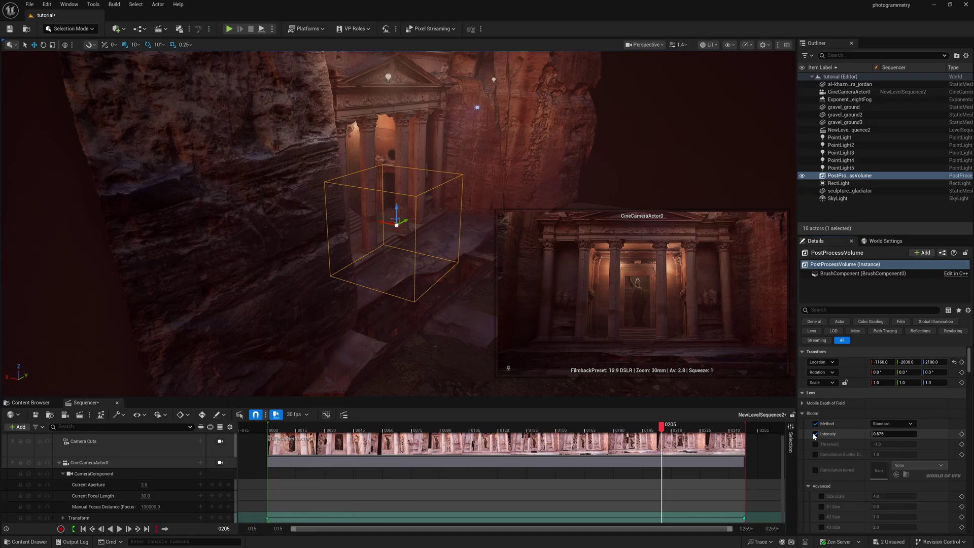
# - Override the post-process volume's metering mode, exposure compensation, Min EV100 and Max EV100, setting both EV100 limits to 1.0
pyautogui.scroll(-10, 814, 437)
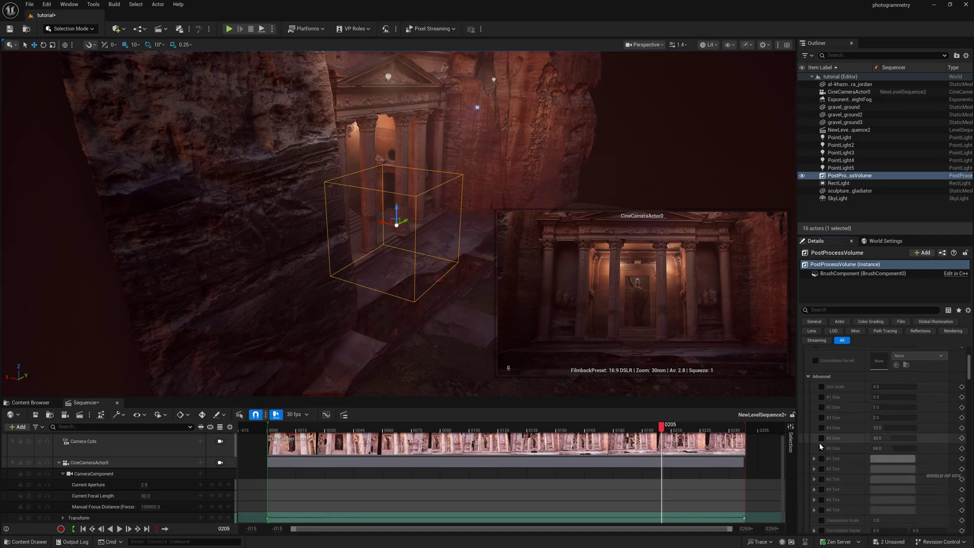
pyautogui.click(814, 398)
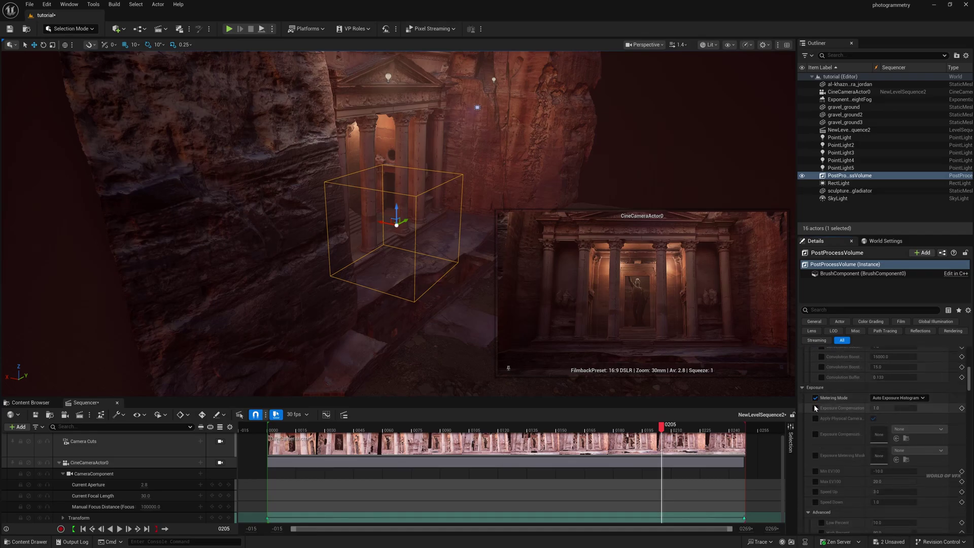
pyautogui.click(815, 408)
pyautogui.click(815, 471)
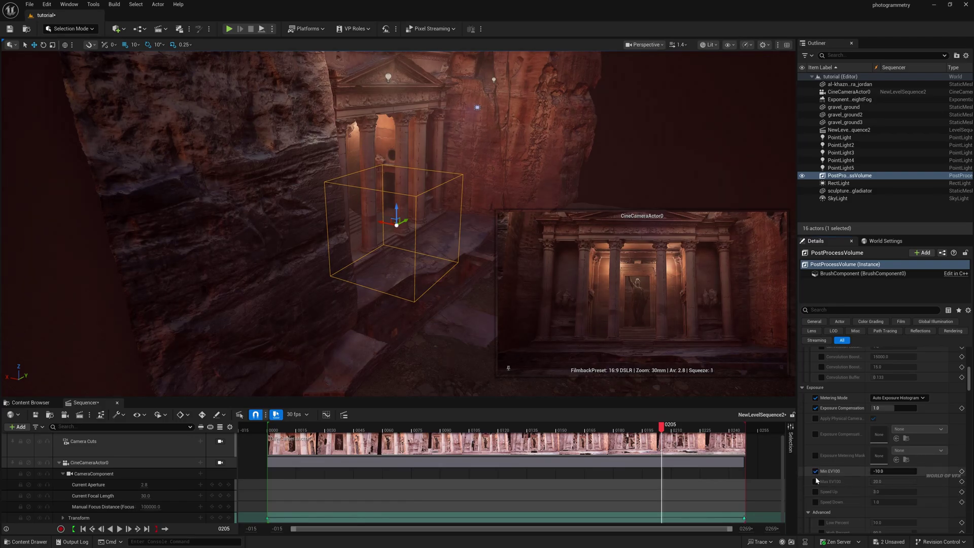
pyautogui.click(815, 481)
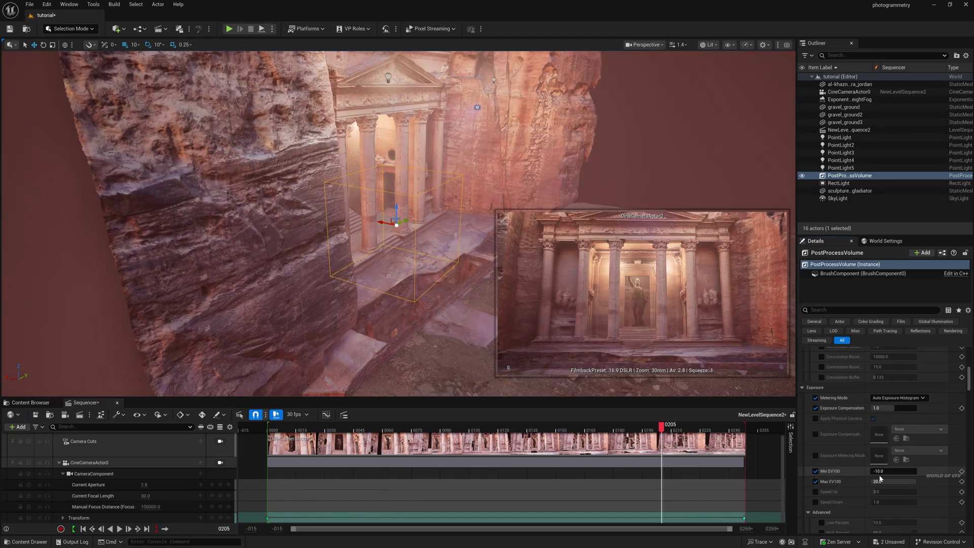
pyautogui.click(884, 473)
pyautogui.write('1')
pyautogui.click(882, 481)
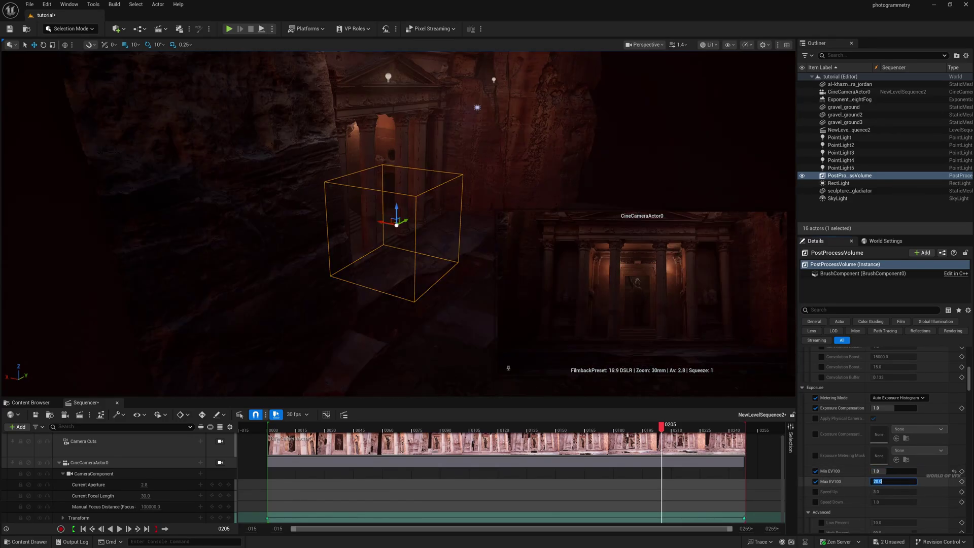
pyautogui.write('1')
pyautogui.click(926, 471)
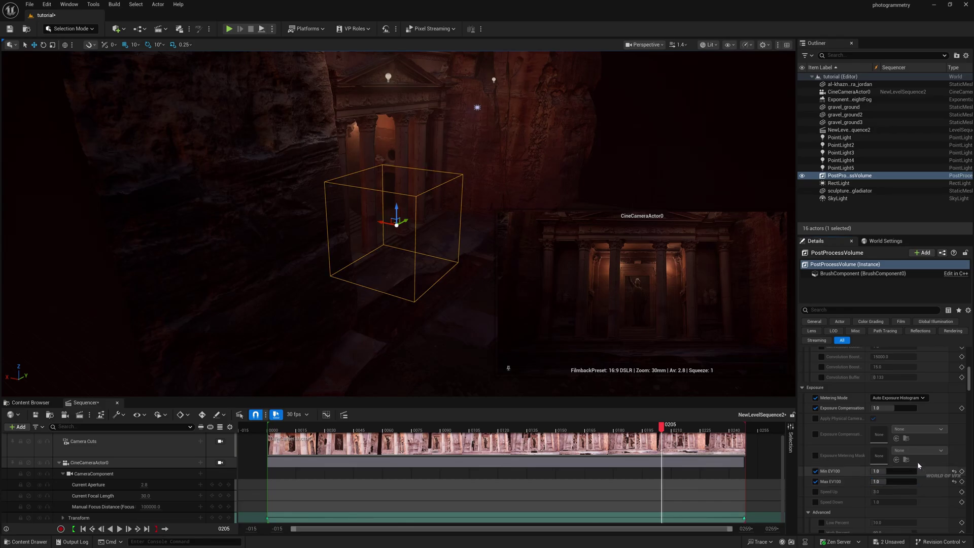
# - Set the post-process volume's exposure compensation to 2.0
pyautogui.scroll(3, 918, 465)
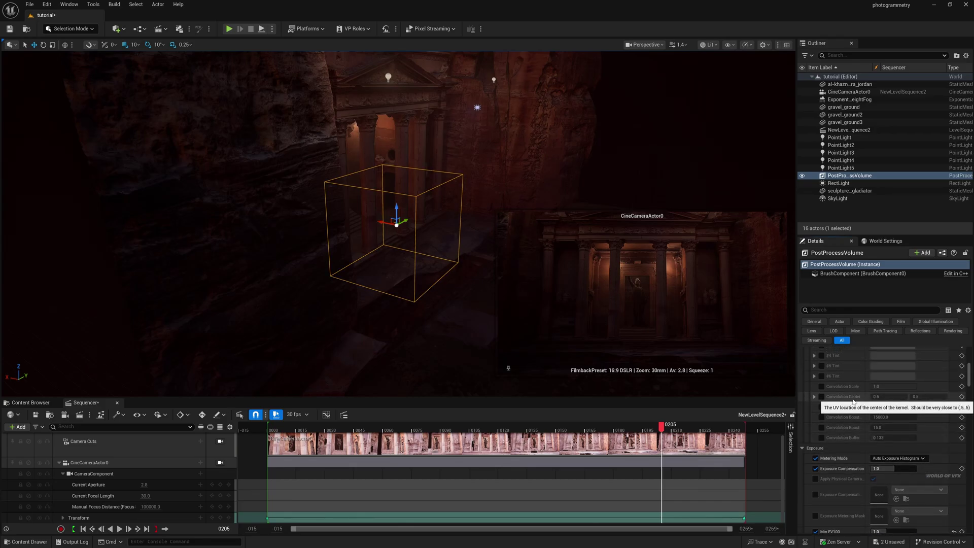
pyautogui.click(892, 470)
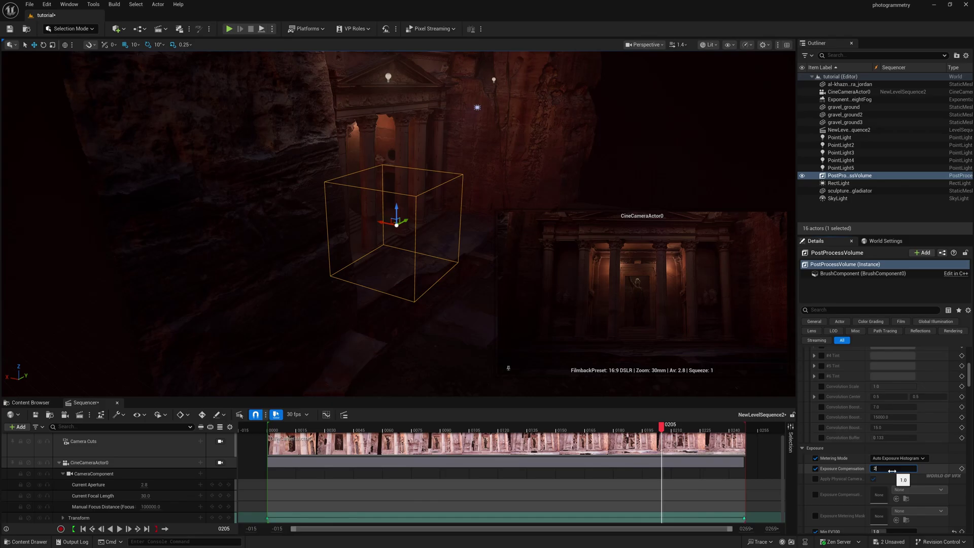
pyautogui.press('Return')
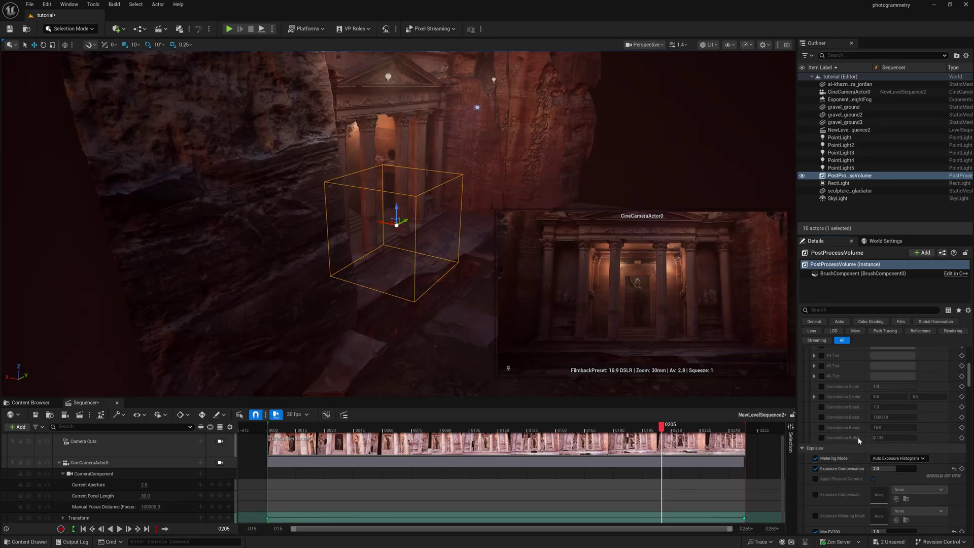
# - Try chromatic aberration on the post-process volume with an intensity of about 0.49, and leave its override disabled
pyautogui.scroll(-6, 859, 440)
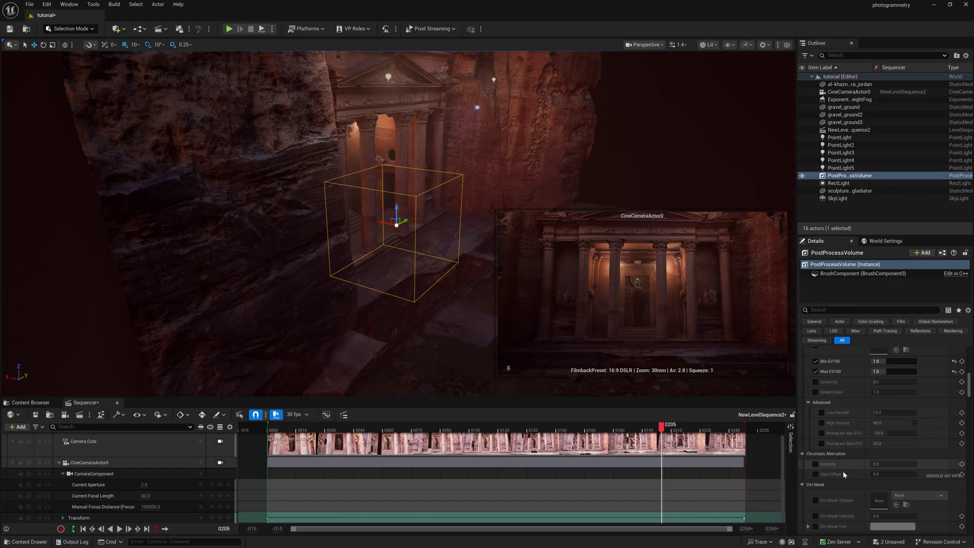
pyautogui.click(815, 464)
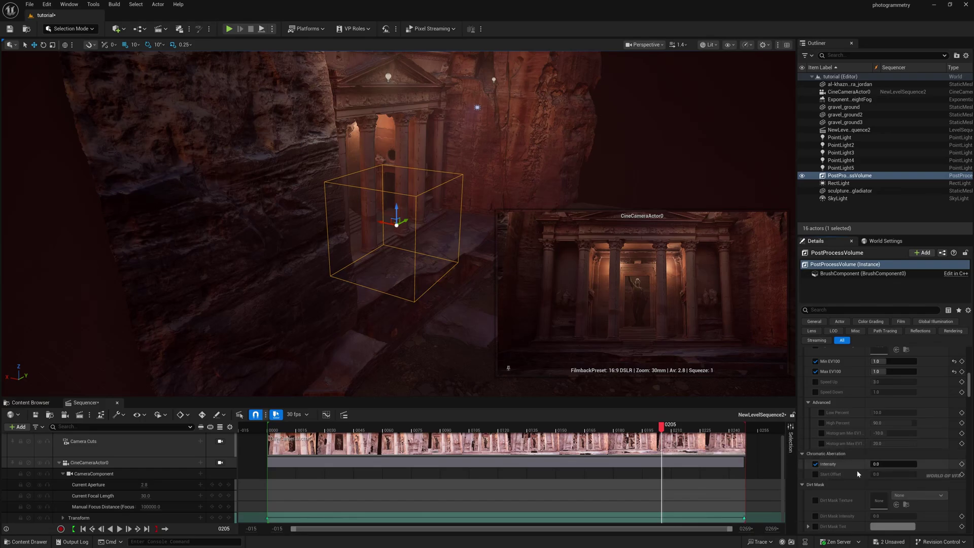
pyautogui.click(816, 473)
pyautogui.moveTo(874, 464); pyautogui.dragTo(876, 463)
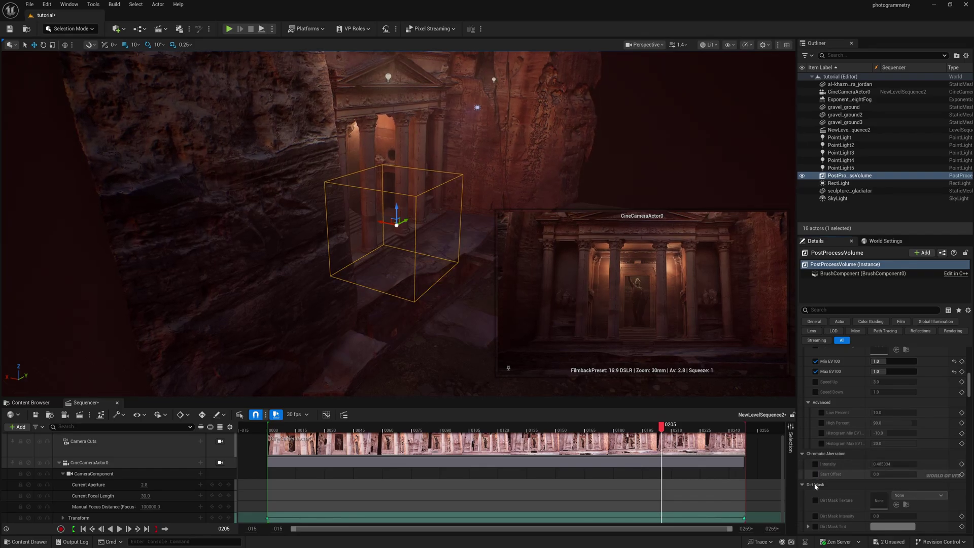
# - Enable the global saturation override in the volume's color grading, try 2.0, and settle on 1.5
pyautogui.scroll(-10, 814, 463)
pyautogui.scroll(-2, 810, 497)
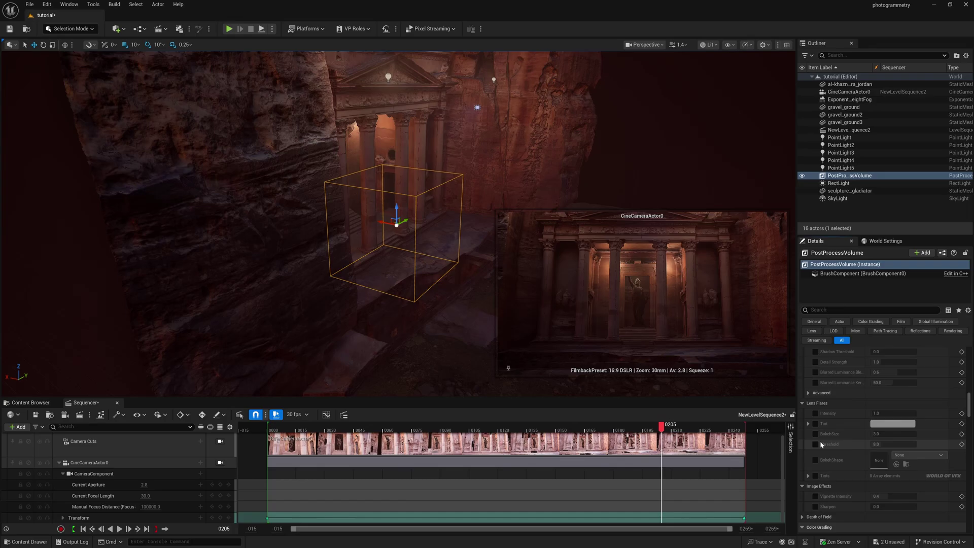
pyautogui.scroll(-4, 820, 440)
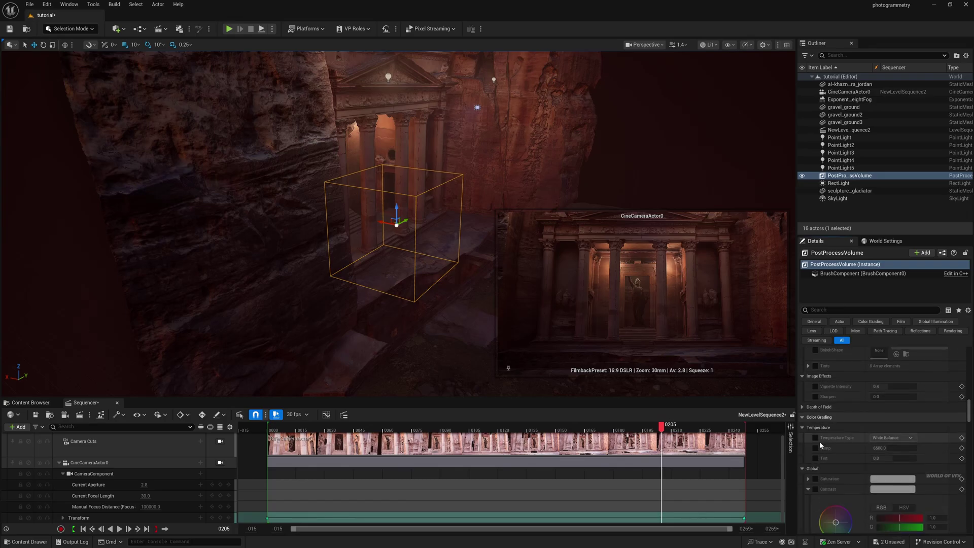
pyautogui.scroll(-2, 819, 447)
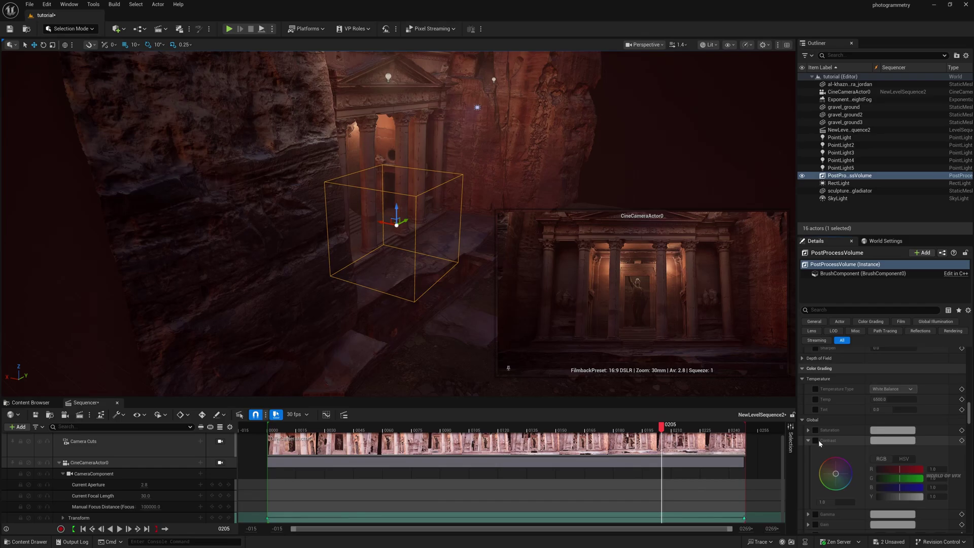
pyautogui.click(814, 430)
pyautogui.click(808, 430)
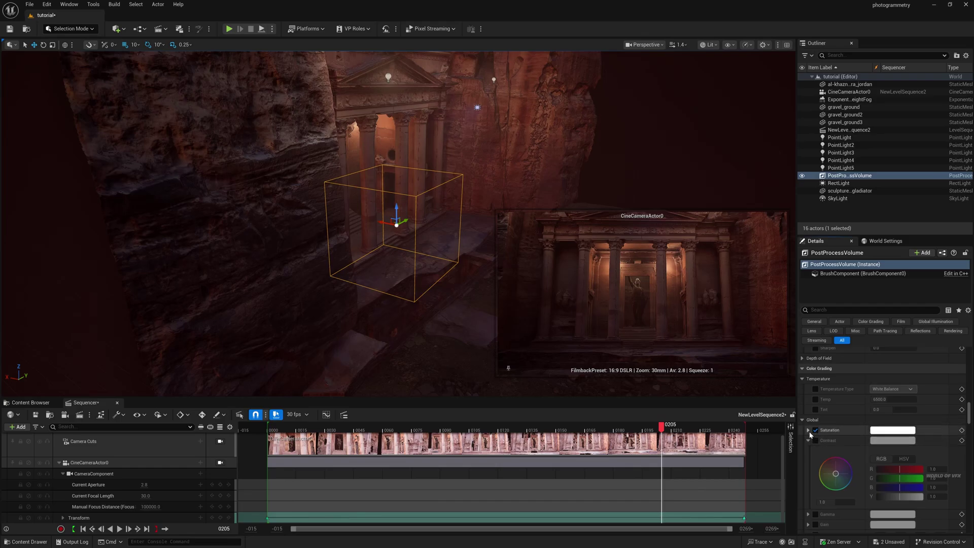
pyautogui.click(832, 490)
pyautogui.write('2')
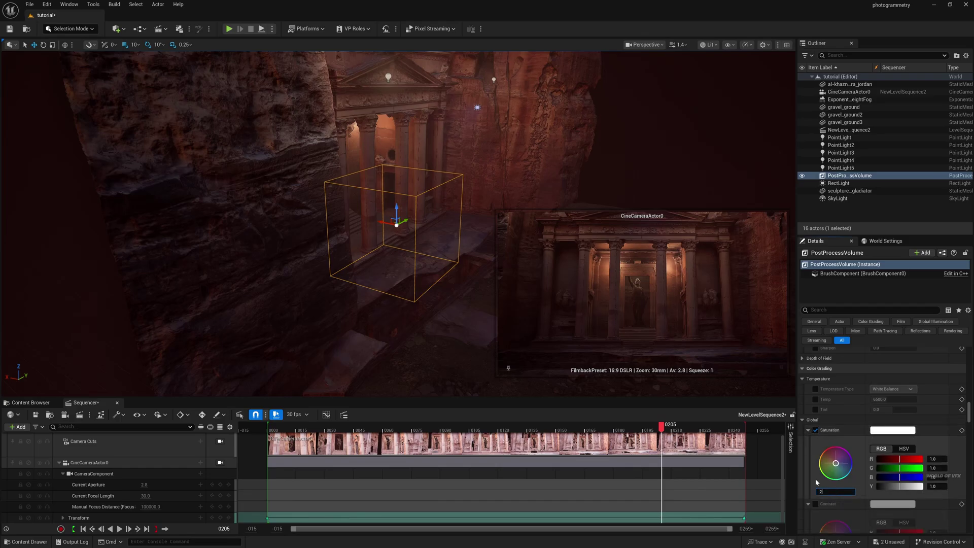
pyautogui.press('Return')
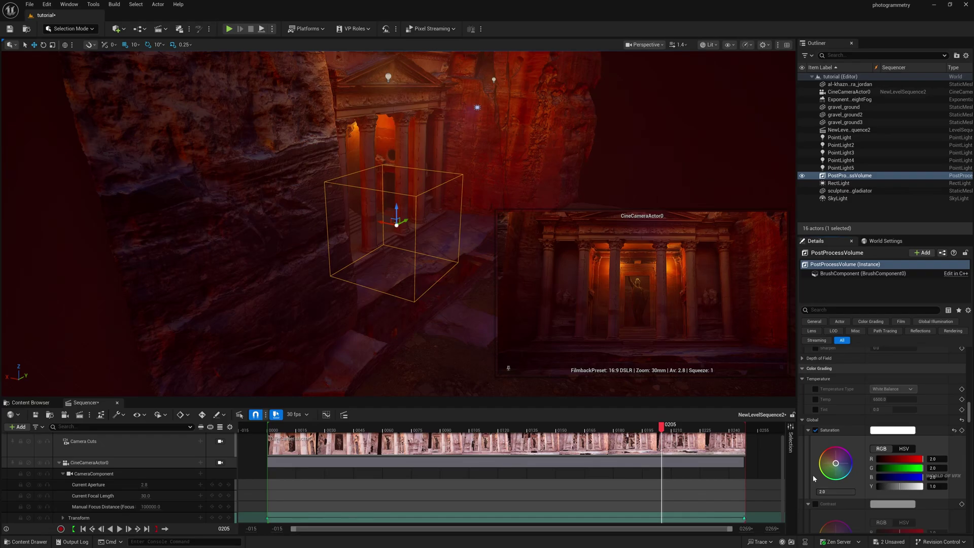
pyautogui.click(837, 490)
pyautogui.write('1.5')
pyautogui.press('Return')
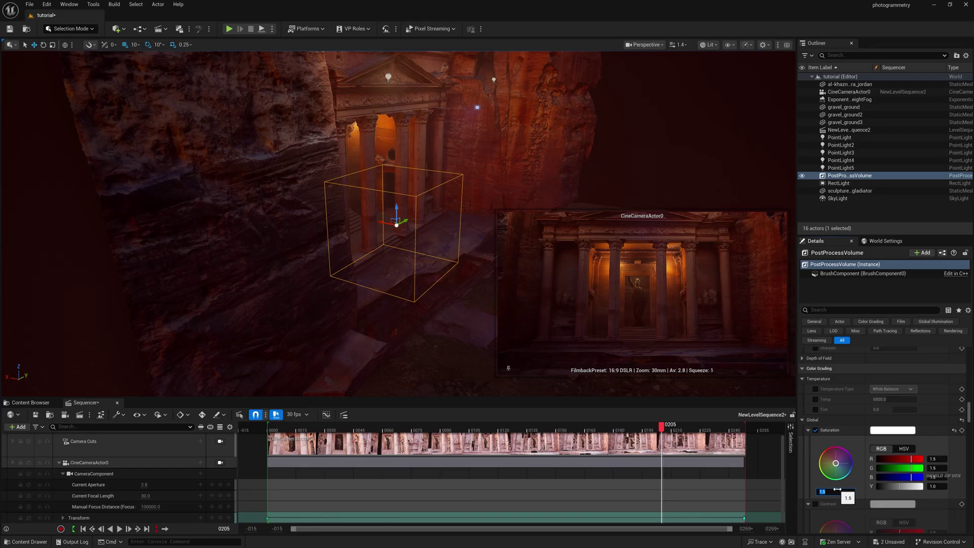
# - Enable the global contrast override and shift its color wheel toward yellow-green, with red about 0.985 and blue about 0.825
pyautogui.scroll(-3, 829, 476)
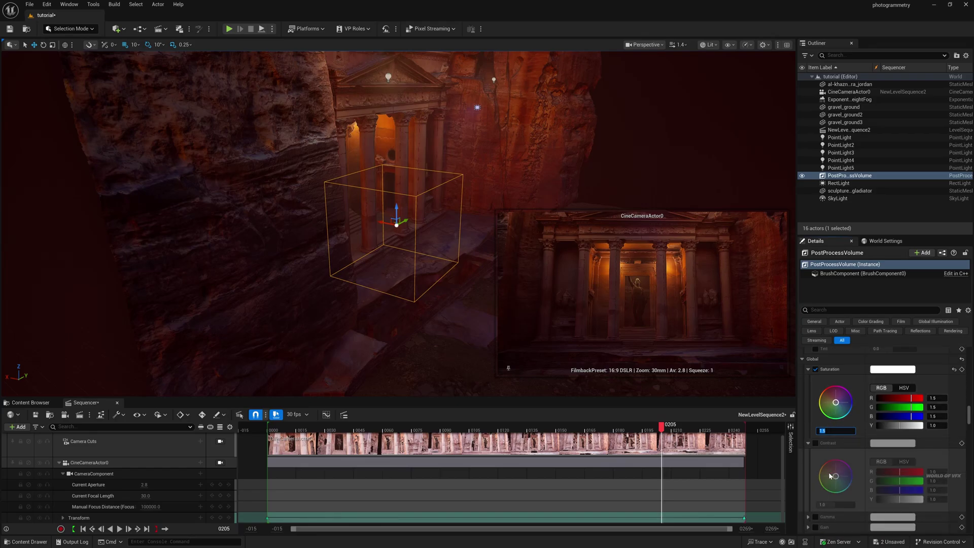
pyautogui.click(816, 443)
pyautogui.moveTo(836, 476)
pyautogui.mouseDown()
pyautogui.moveTo(824, 478)
pyautogui.moveTo(830, 483)
pyautogui.mouseUp()
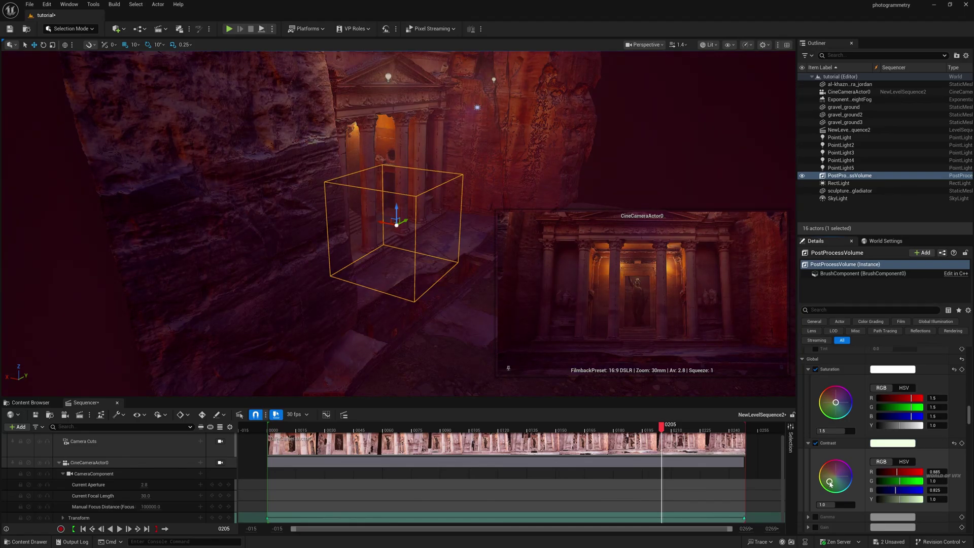
pyautogui.click(808, 443)
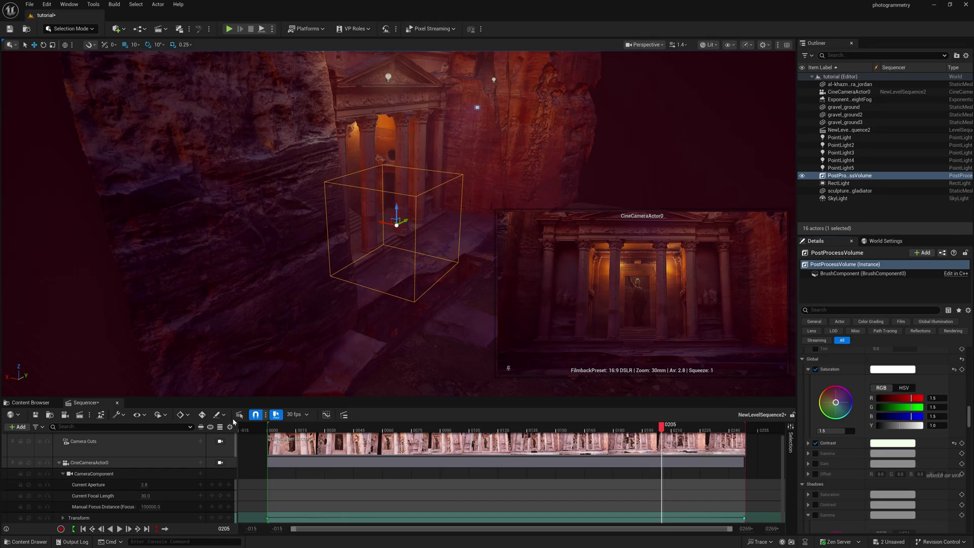
# - Look through CineCameraActor0 and play the sequence to review the graded shot, stopping near frame 70
pyautogui.click(220, 463)
pyautogui.press('space')
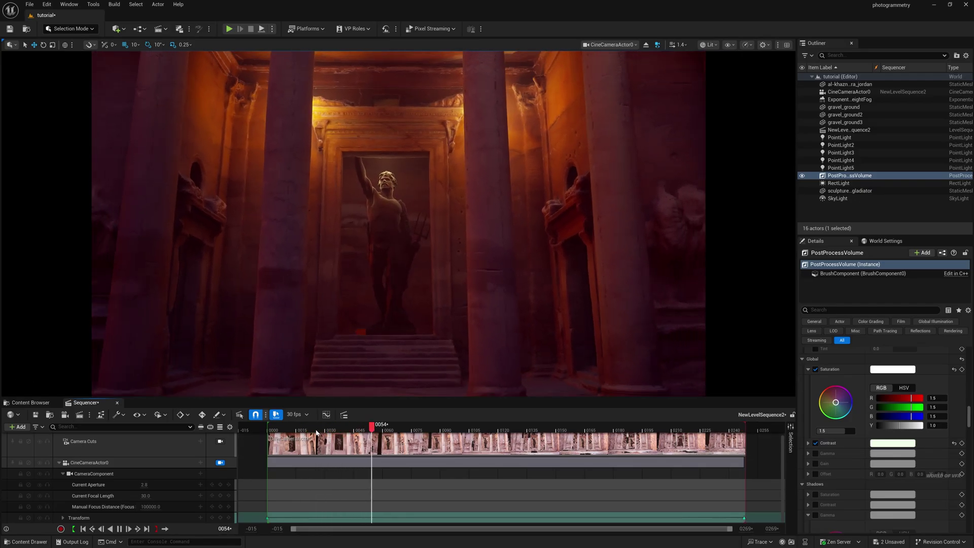
pyautogui.press('space')
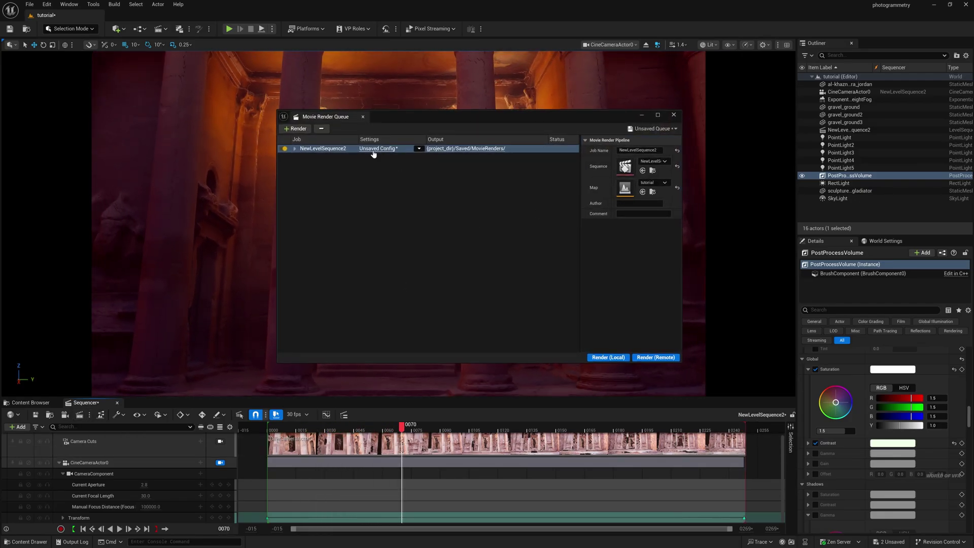
# - Open the NewLevelSequence2 job's render configuration and remove the 8-bit .jpg sequence export
pyautogui.click(378, 148)
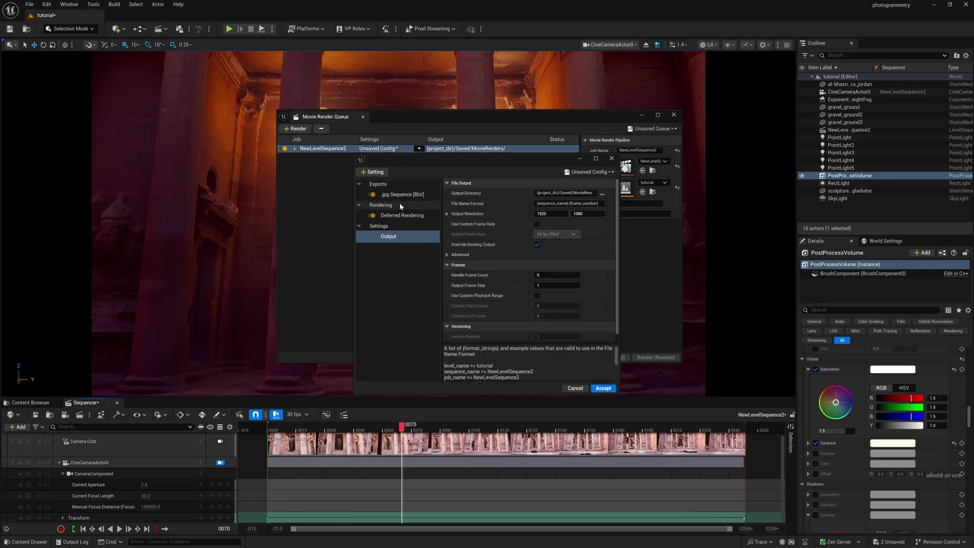
pyautogui.click(404, 199)
pyautogui.press('Delete')
# - Add anti-aliasing with spatial sample count 16, override it with method None, and enable camera cut for warm up and render warm up frames
pyautogui.click(370, 172)
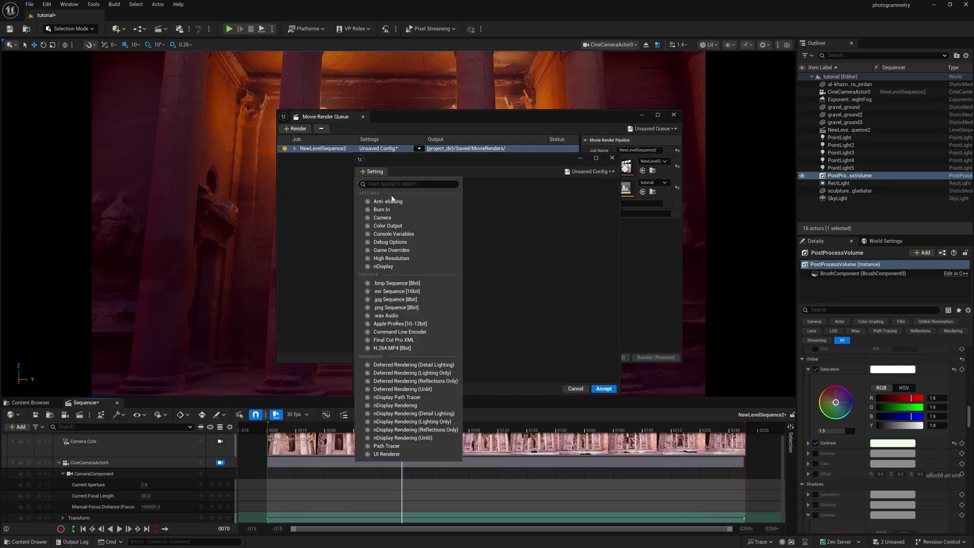
pyautogui.click(468, 223)
pyautogui.click(540, 193)
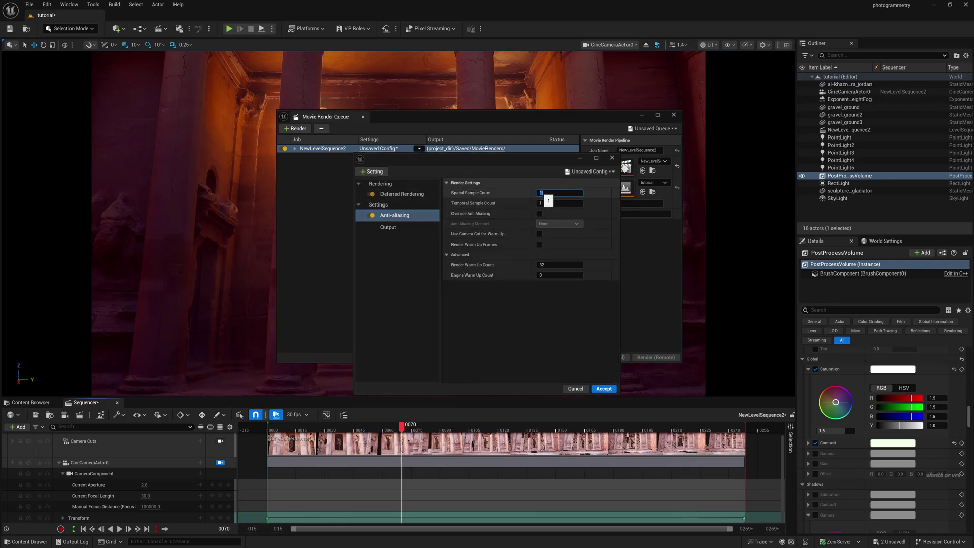
pyautogui.write('16')
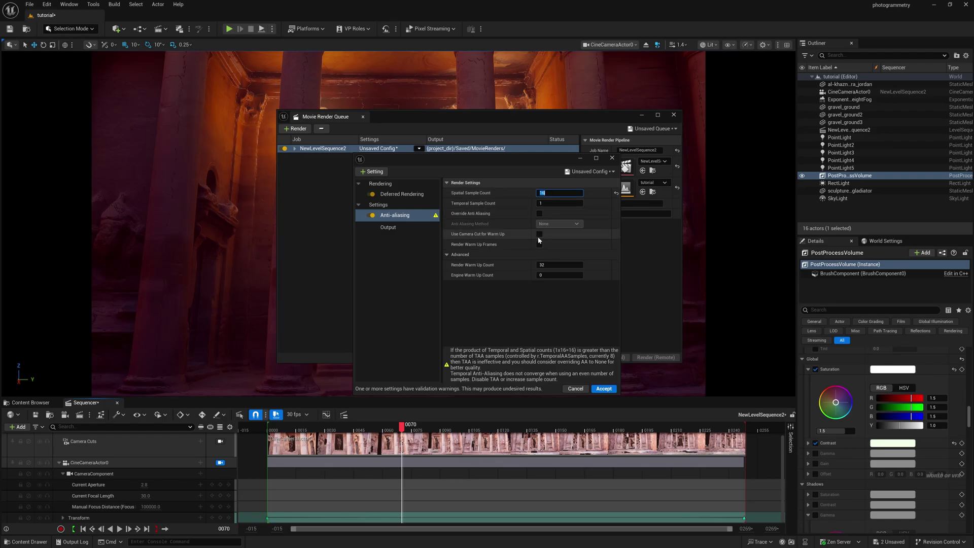
pyautogui.click(539, 214)
pyautogui.click(539, 245)
pyautogui.click(540, 234)
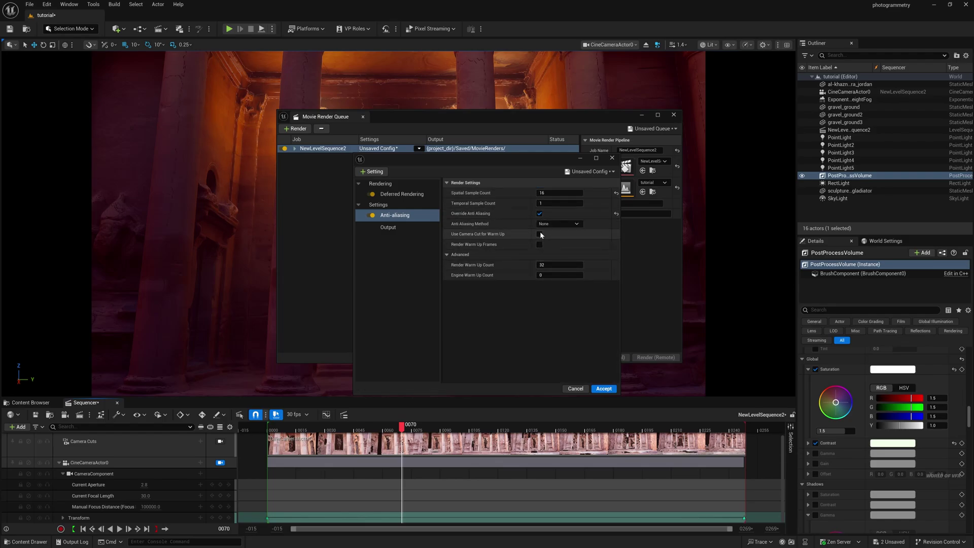
# - Add the 8-bit .png sequence export plus High Resolution, Game Overrides and Camera settings to the render configuration, and accept it
pyautogui.click(372, 171)
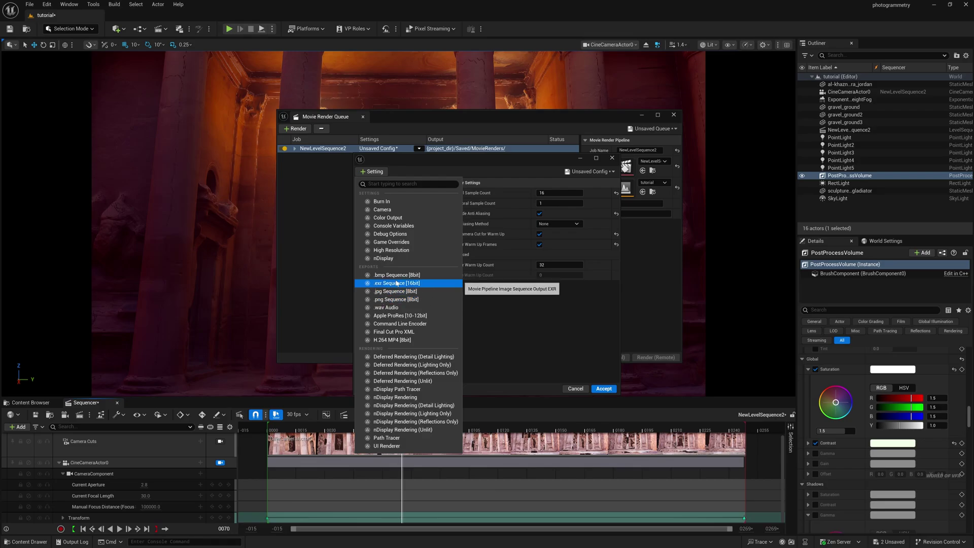
pyautogui.click(399, 298)
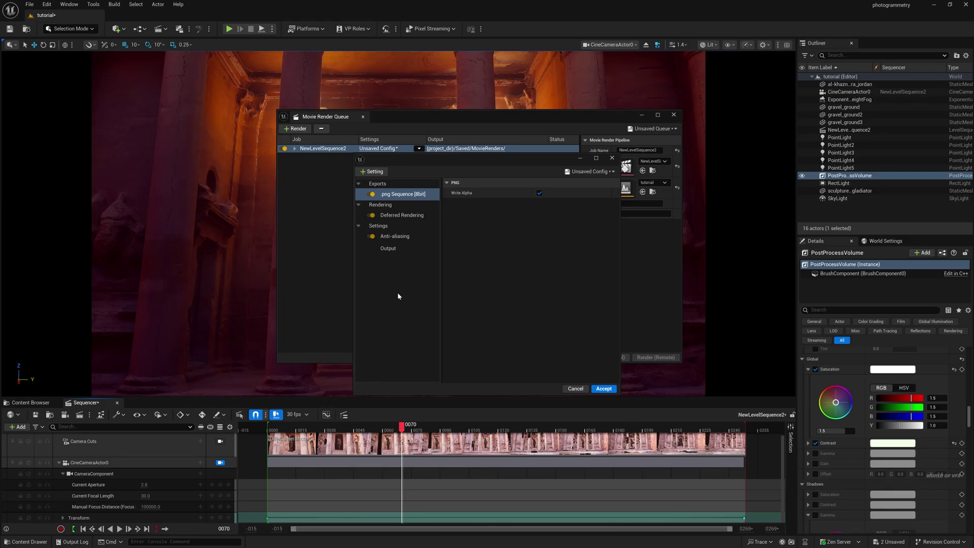
pyautogui.click(373, 172)
pyautogui.click(388, 250)
pyautogui.click(385, 183)
pyautogui.click(378, 172)
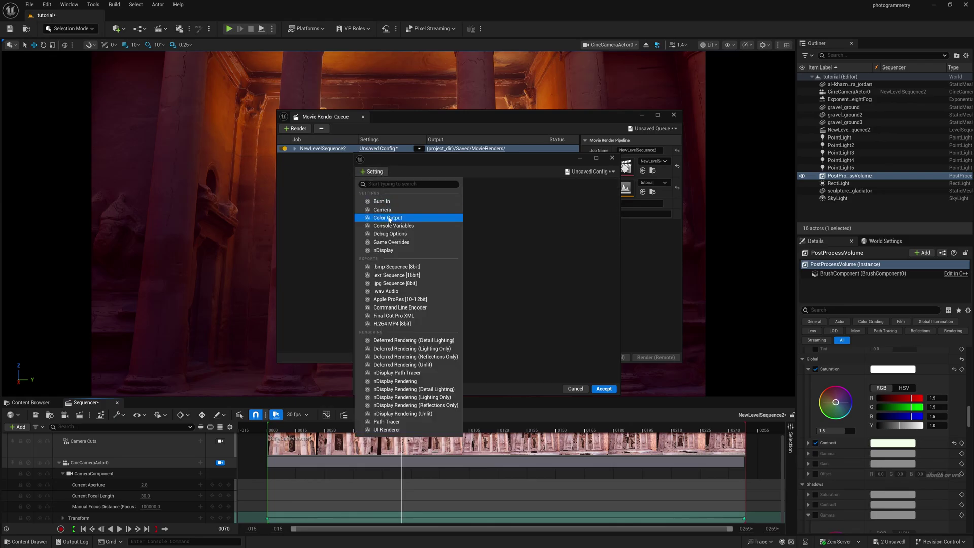
pyautogui.click(401, 242)
pyautogui.click(375, 172)
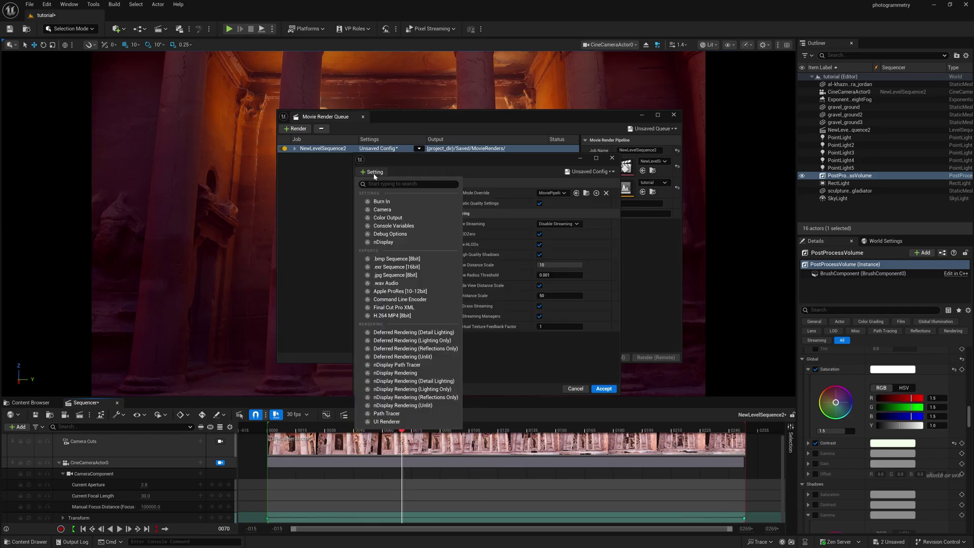
pyautogui.click(604, 389)
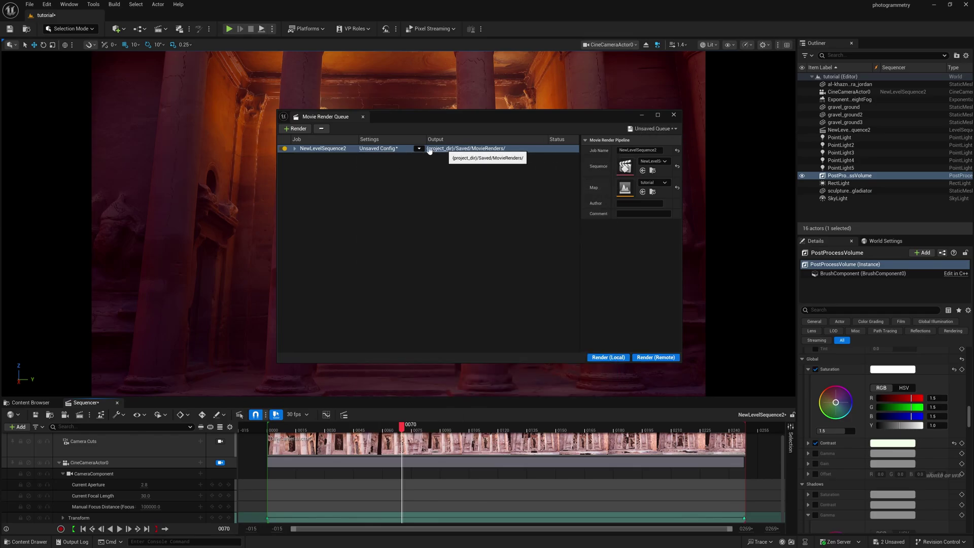
# - Enable a custom frame rate of 30 fps in the job's output settings and accept the configuration
pyautogui.click(378, 148)
pyautogui.click(388, 285)
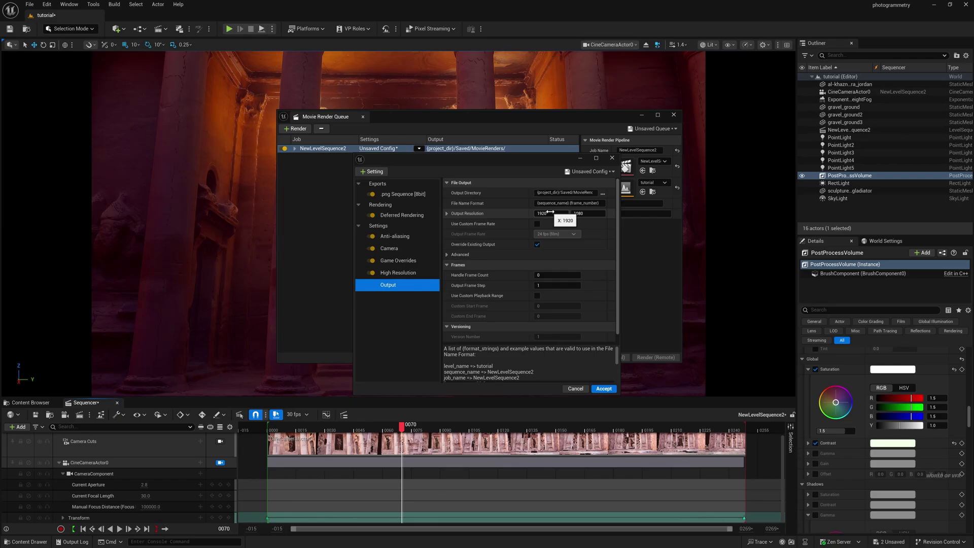
pyautogui.click(537, 224)
pyautogui.click(555, 234)
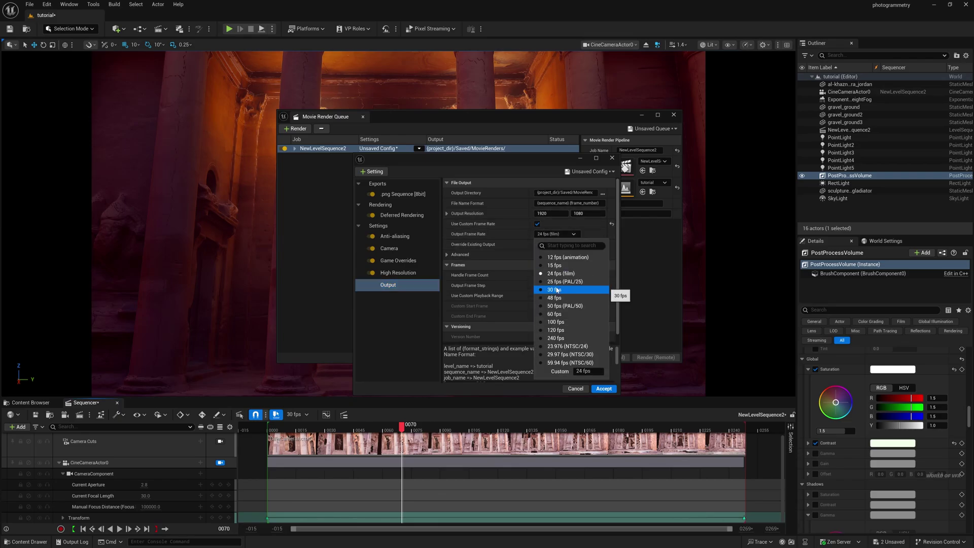
pyautogui.click(555, 289)
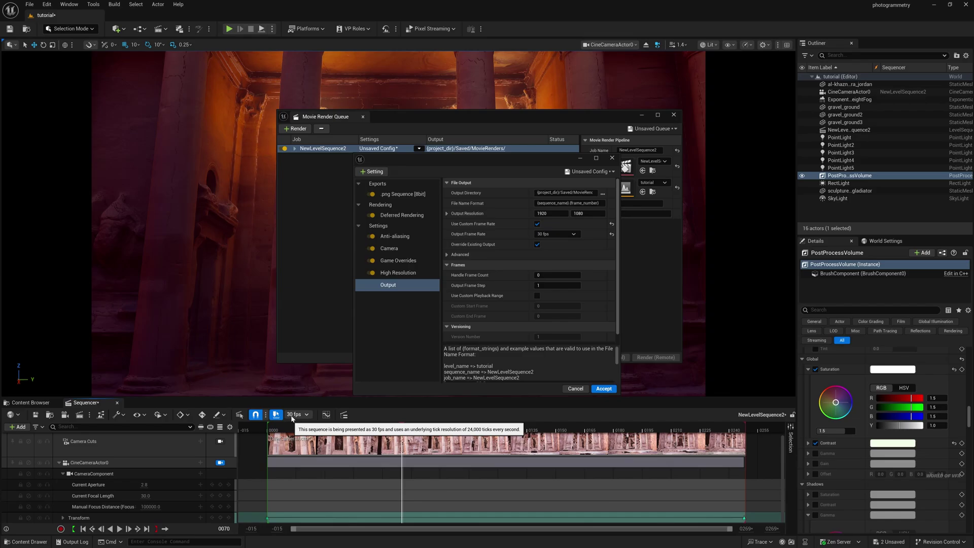
pyautogui.click(603, 389)
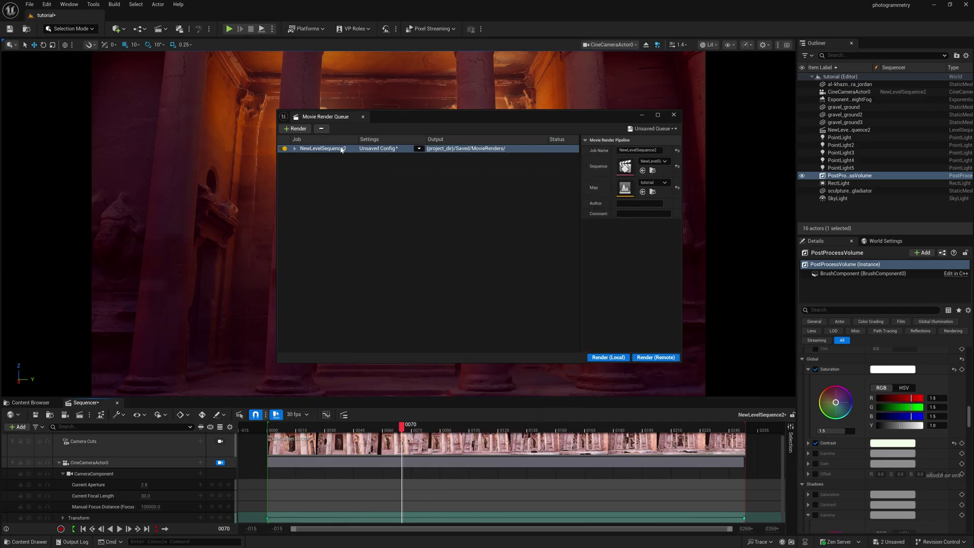
# - Import the saved EditorMoviePipelineQueue into the Movie Render Queue
pyautogui.click(653, 128)
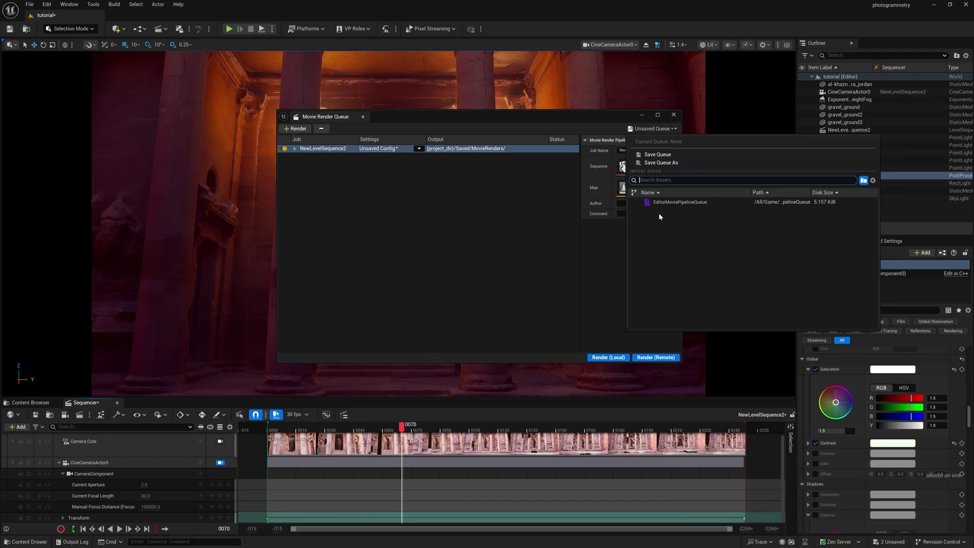
pyautogui.click(670, 202)
pyautogui.click(546, 291)
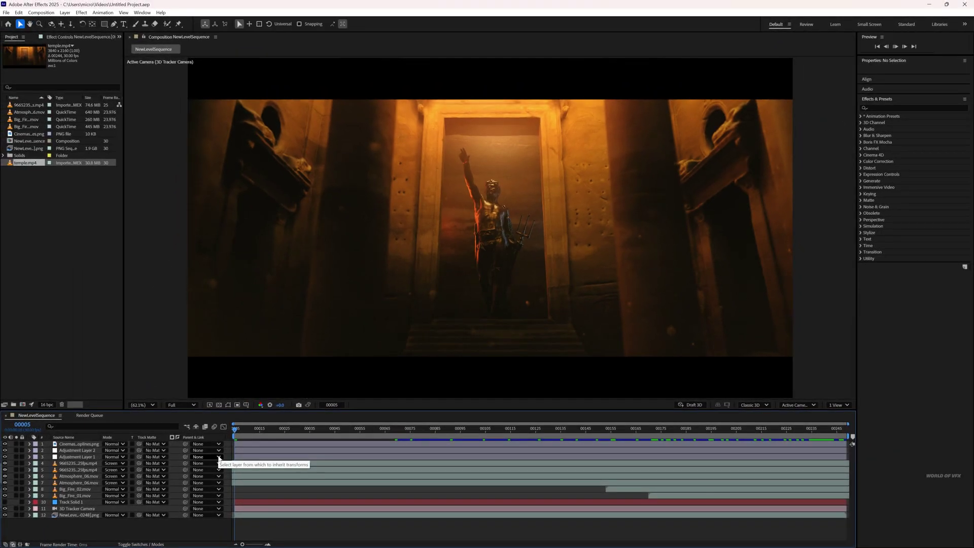
# - Switch to the After Effects composition, hide every layer except the rendered NewLevelSequence PNG footage, and scrub through the shot
pyautogui.moveTo(390, 427); pyautogui.dragTo(839, 428)
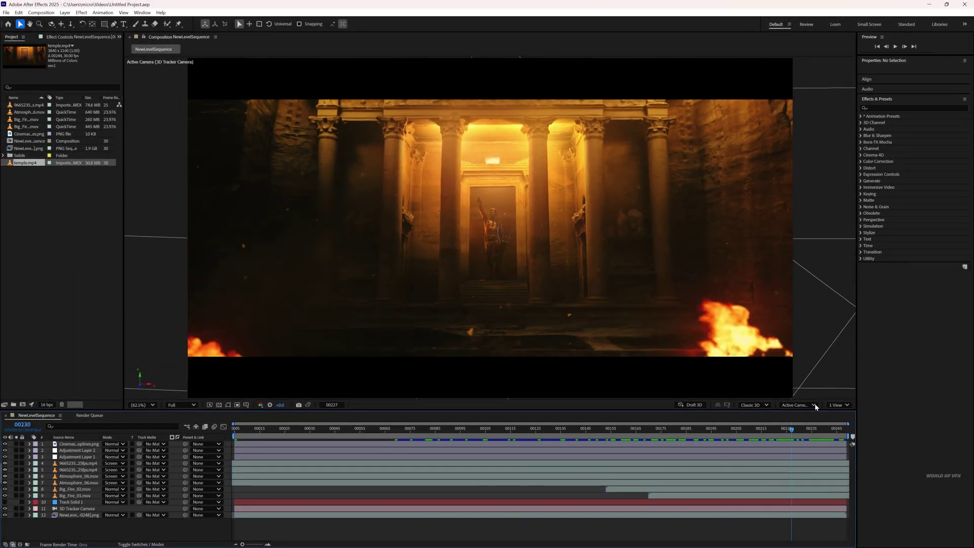
pyautogui.click(4, 444)
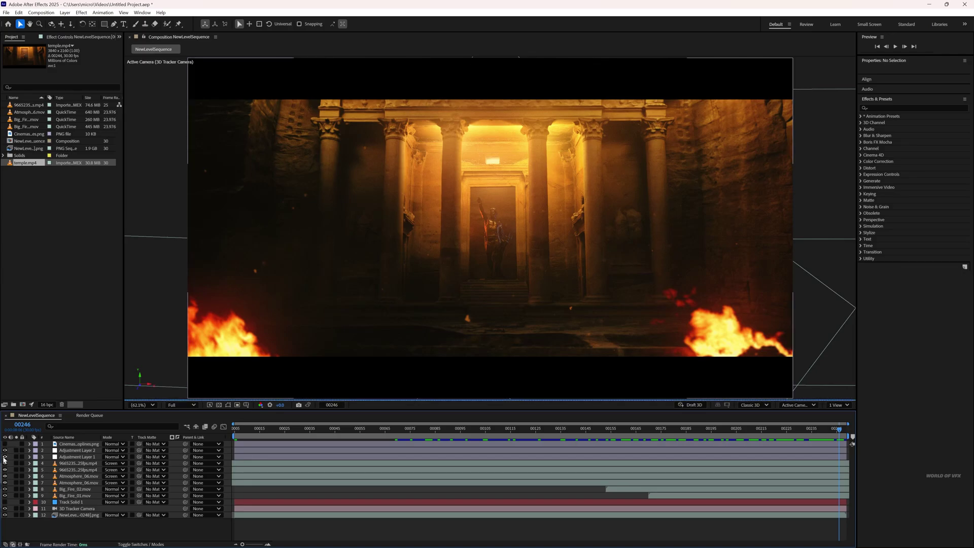
pyautogui.moveTo(4, 457); pyautogui.dragTo(4, 516)
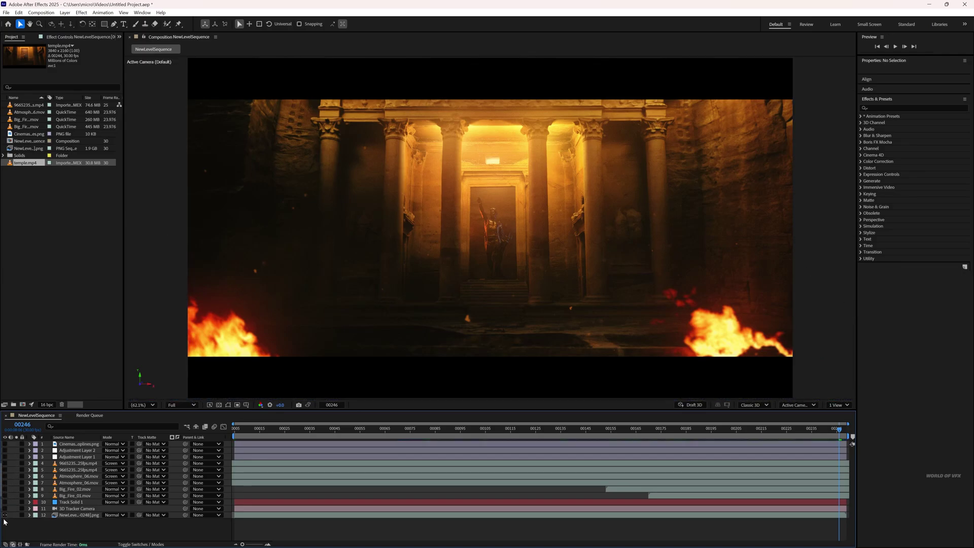
pyautogui.click(61, 516)
pyautogui.click(4, 515)
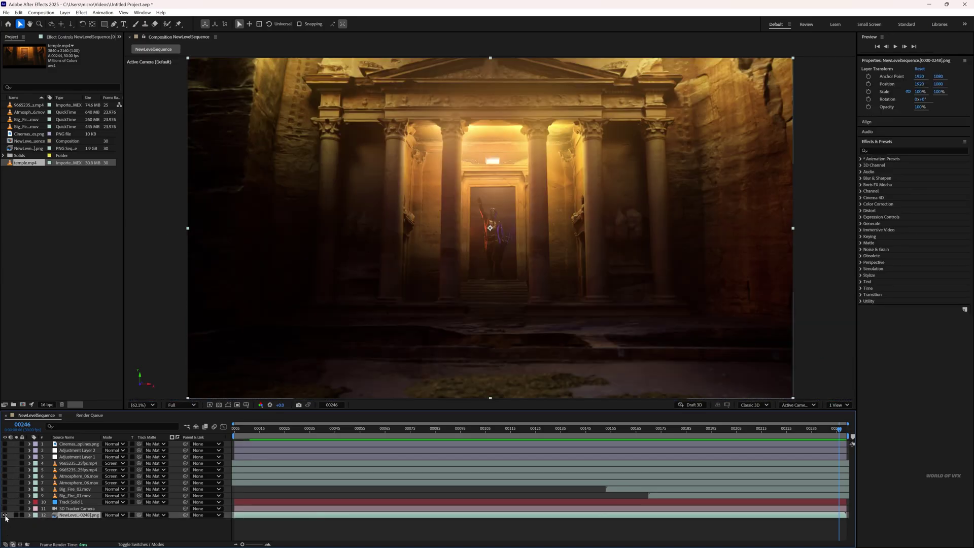
pyautogui.moveTo(266, 430); pyautogui.dragTo(859, 426)
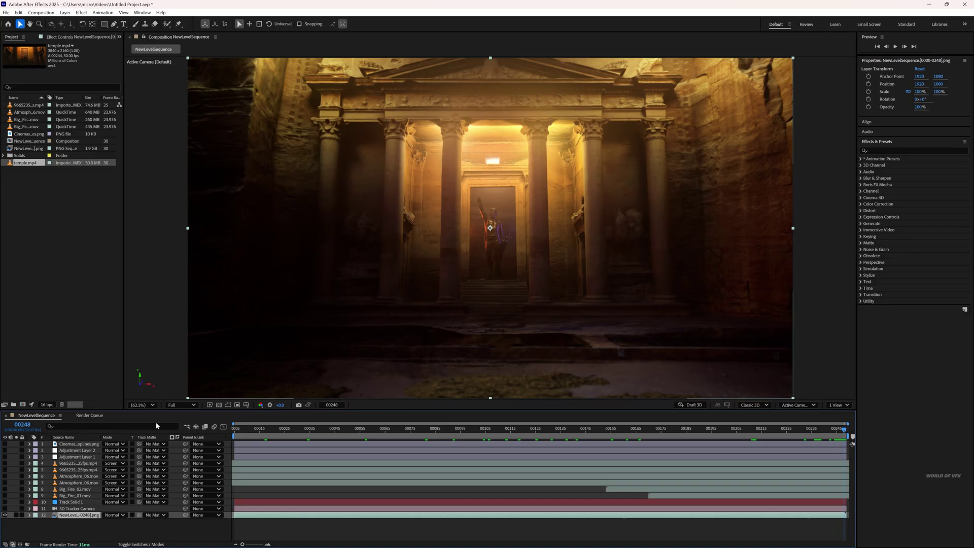
# - Review the 3D Camera Tracker points on the PNG footage and compare the image with its Glow and Hue/Saturation effects off and on
pyautogui.click(77, 509)
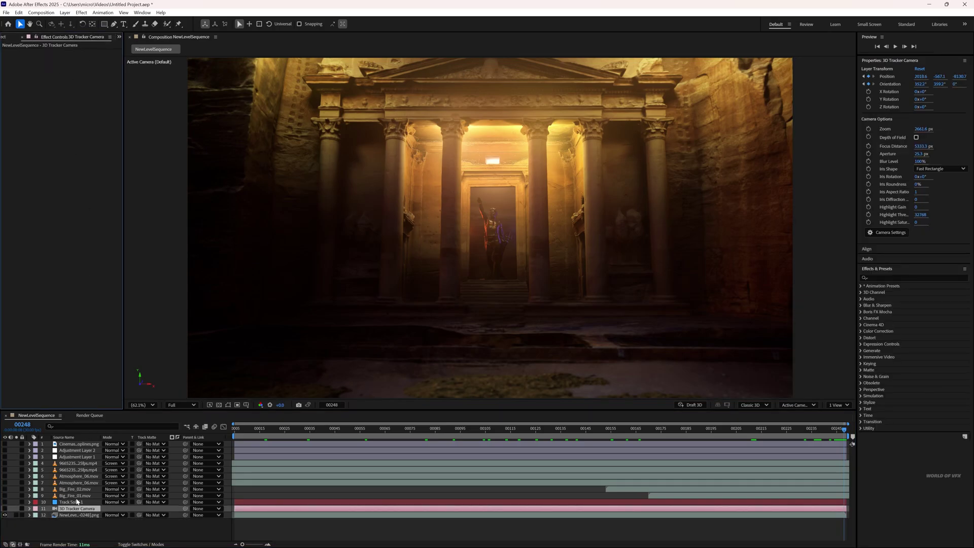
pyautogui.click(76, 515)
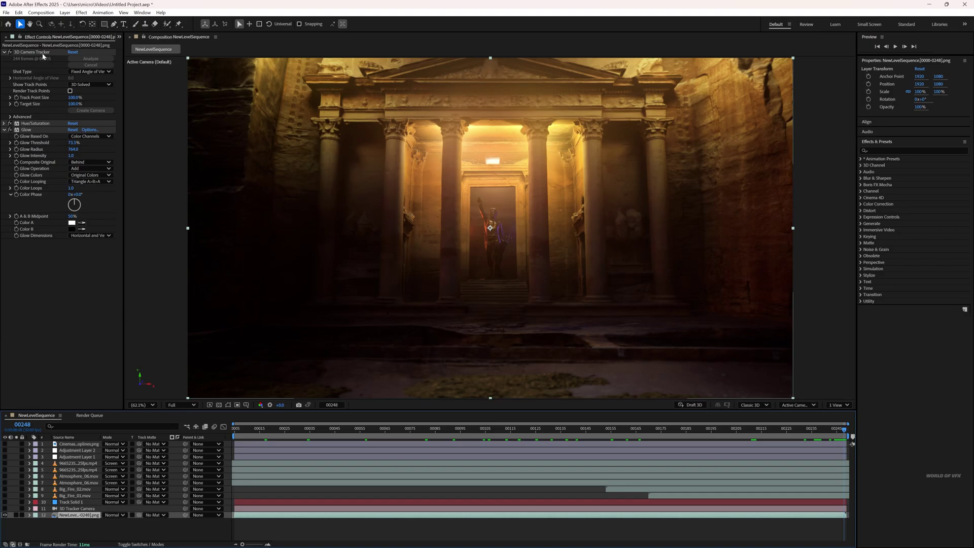
pyautogui.click(40, 52)
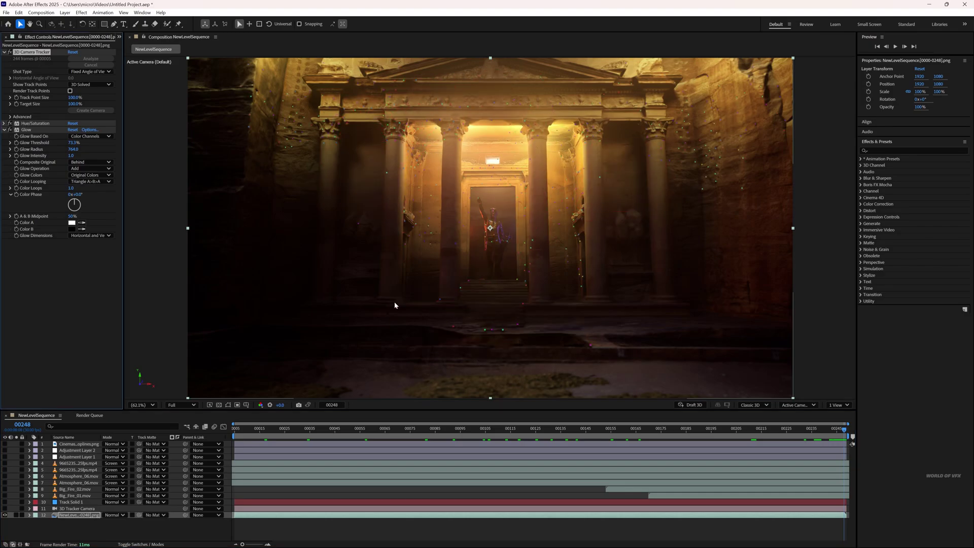
pyautogui.click(9, 129)
pyautogui.click(10, 130)
pyautogui.click(10, 129)
pyautogui.click(10, 129)
pyautogui.click(10, 124)
pyautogui.click(10, 124)
# - Turn on the 3D Tracker Camera and Big_Fire_01.mov layers, and scrub the end of the shot to check the fire
pyautogui.click(6, 508)
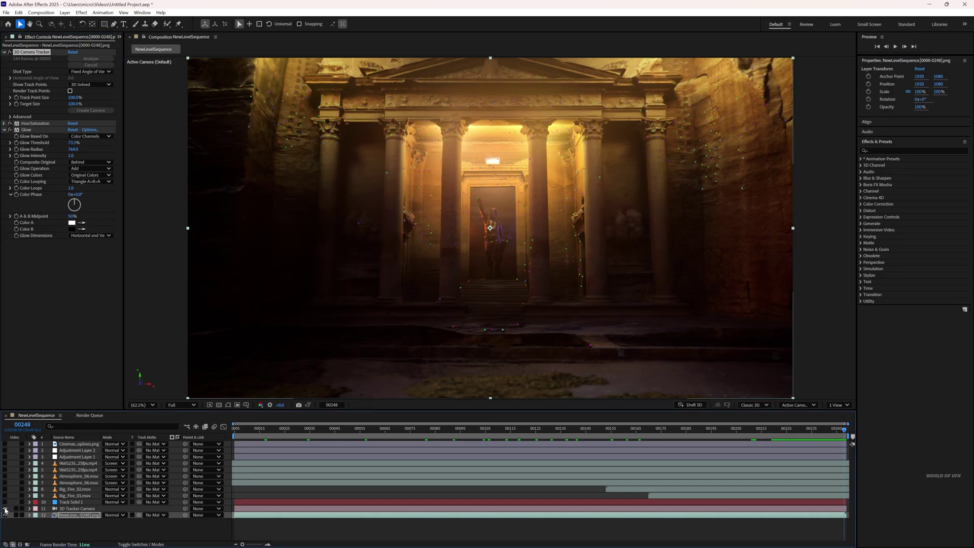
pyautogui.click(70, 496)
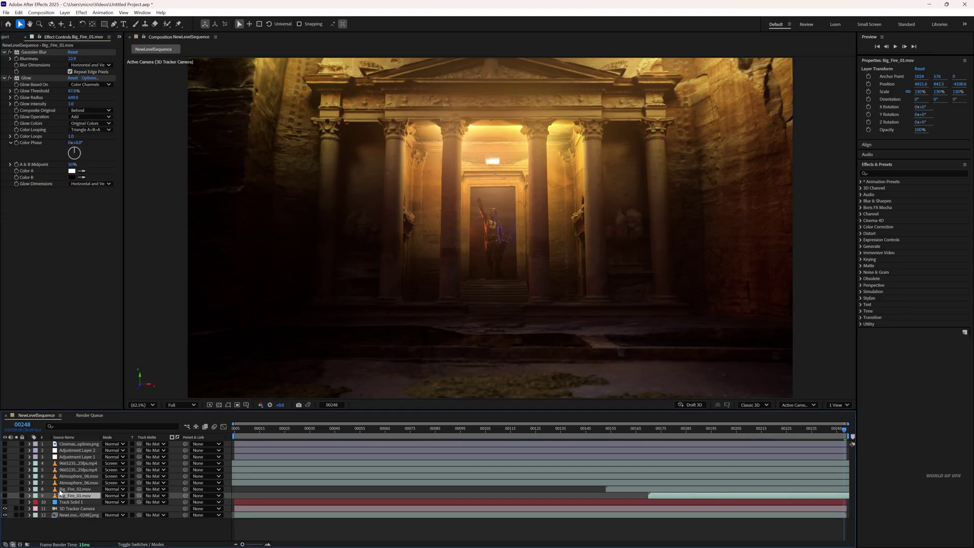
pyautogui.click(5, 496)
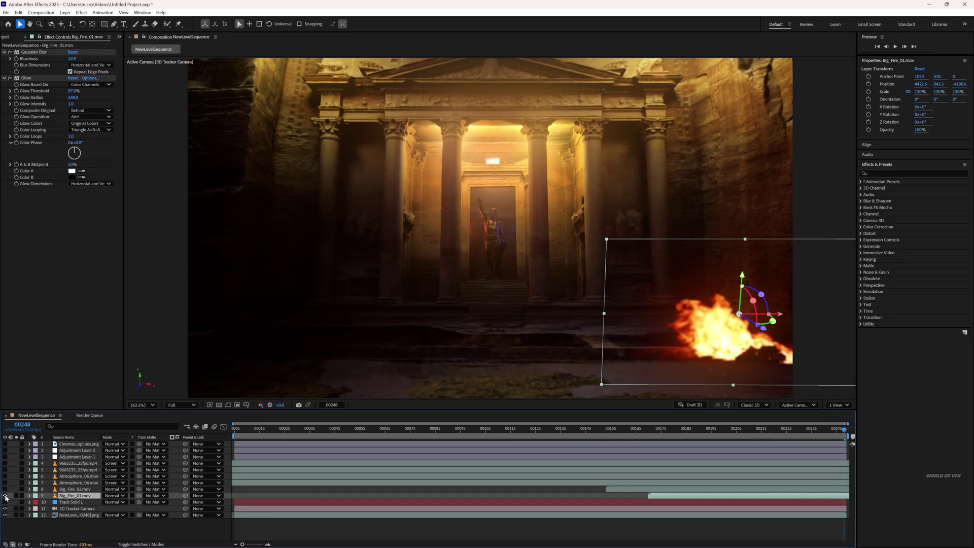
pyautogui.click(5, 496)
pyautogui.click(5, 496)
pyautogui.moveTo(840, 431); pyautogui.dragTo(881, 413)
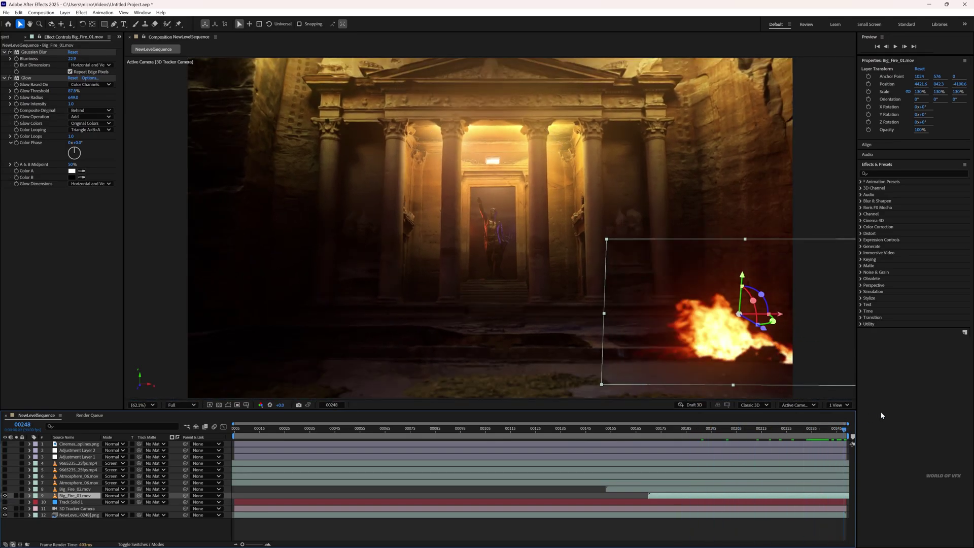
# - Turn on Big_Fire_02.mov and both Atmosphere_06.mov layers, and scrub the end of the shot to check them
pyautogui.click(5, 489)
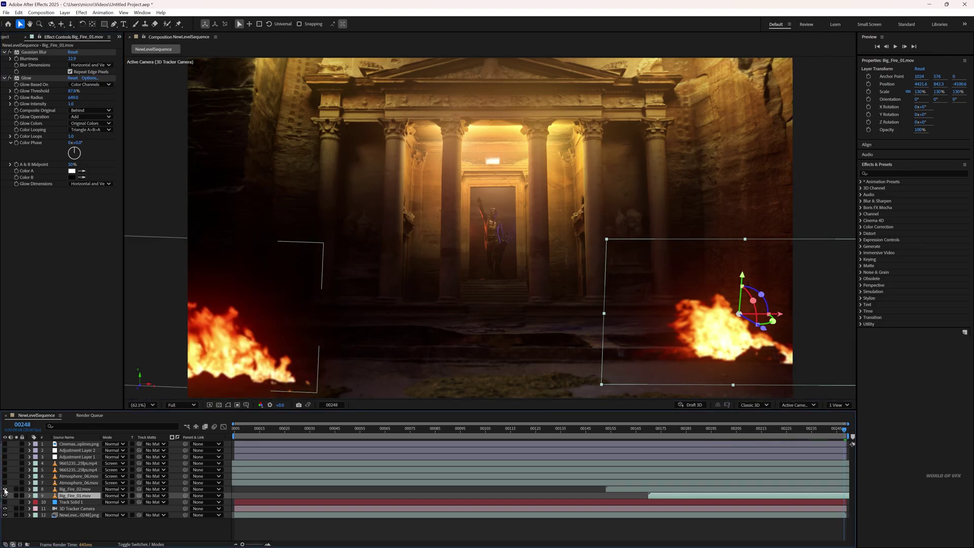
pyautogui.click(5, 482)
pyautogui.click(5, 489)
pyautogui.click(6, 481)
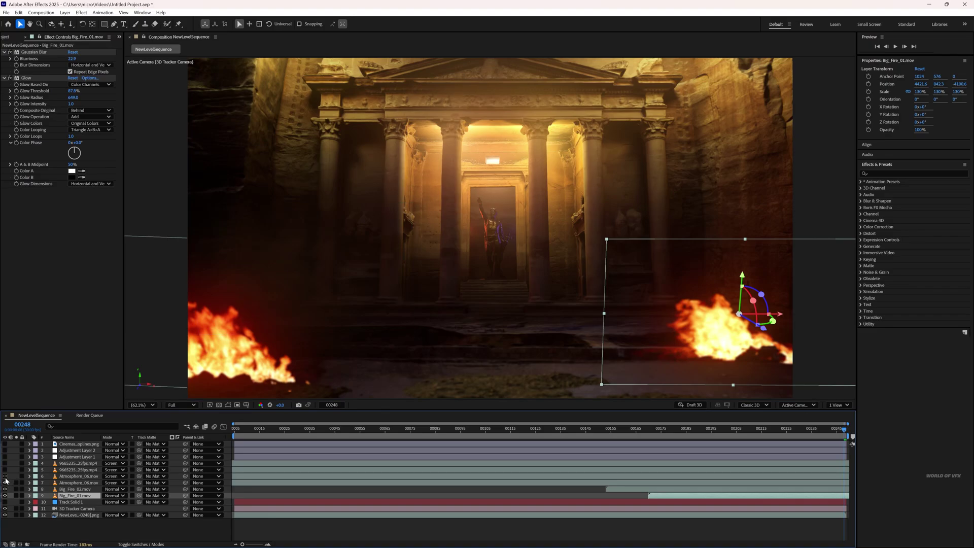
pyautogui.click(5, 477)
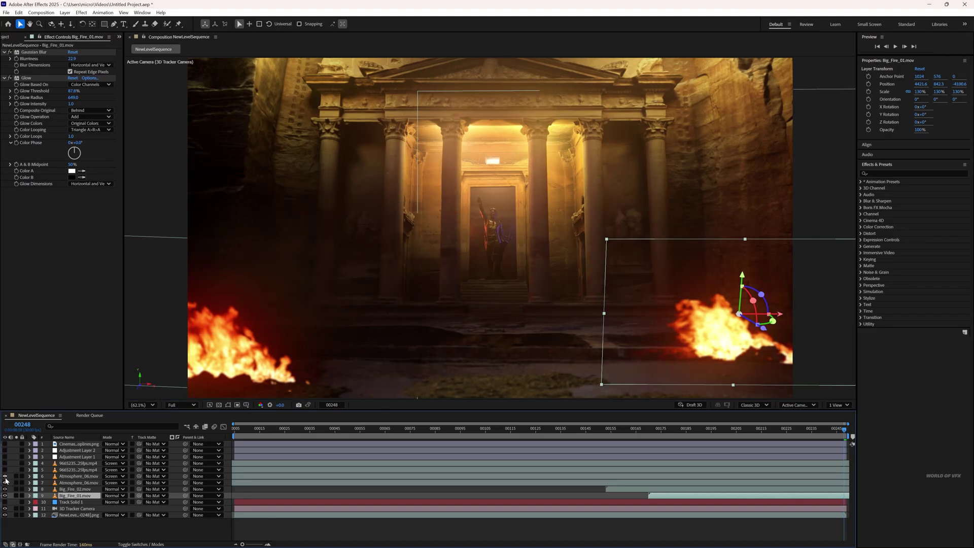
pyautogui.click(5, 481)
pyautogui.click(729, 429)
pyautogui.moveTo(714, 440); pyautogui.dragTo(888, 421)
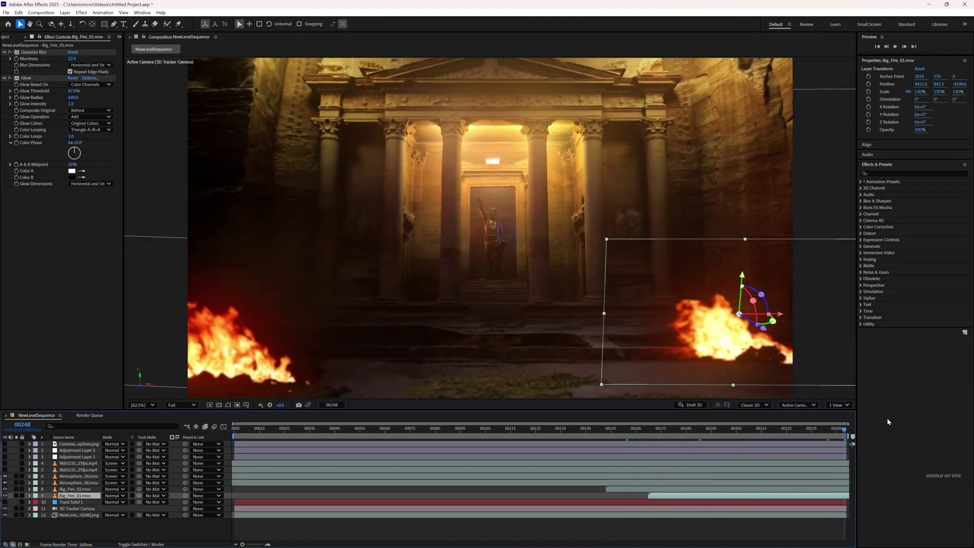
# - Turn on both 9665235 .mp4 screen-blended layers and review the composition from its first frame
pyautogui.click(5, 463)
pyautogui.click(6, 464)
pyautogui.moveTo(282, 432); pyautogui.dragTo(136, 449)
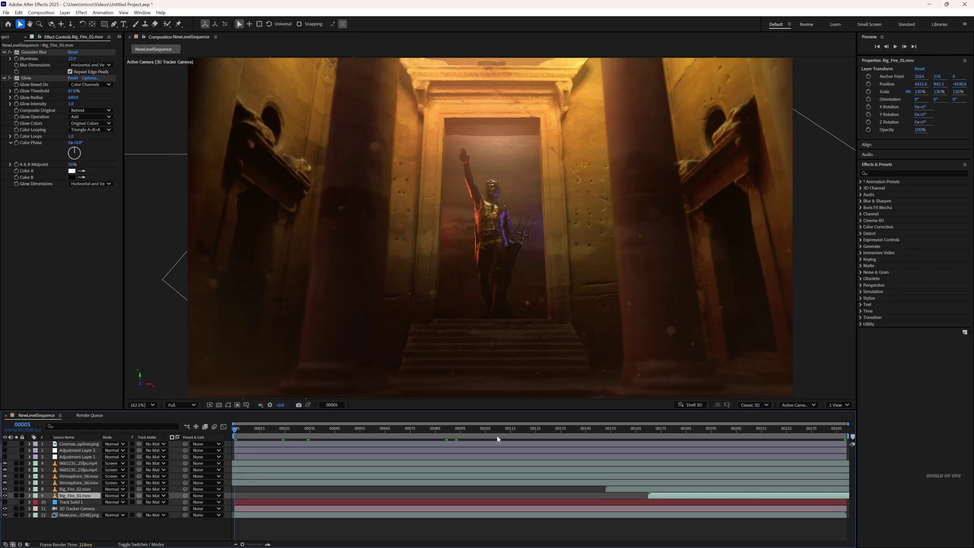
pyautogui.press('space')
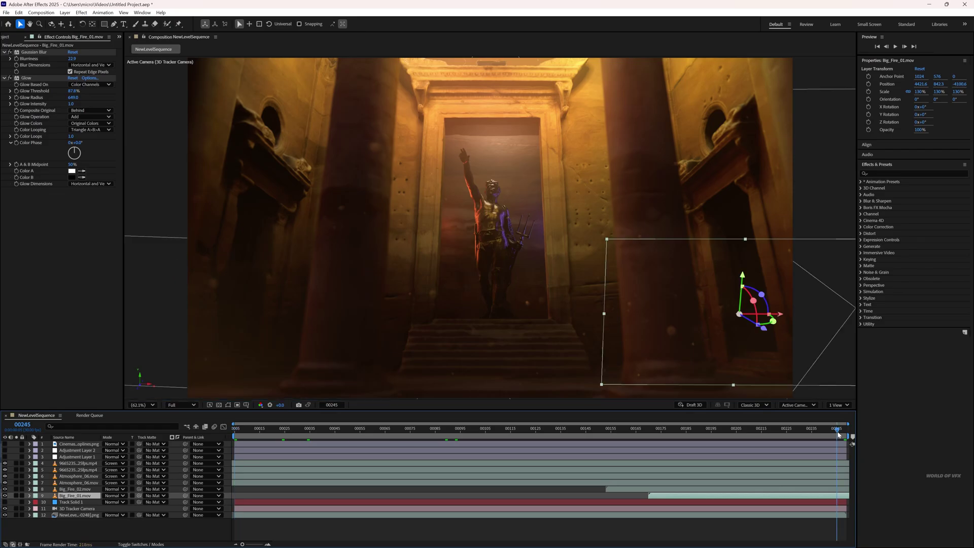
# - Turn on Adjustment Layer 1, inspect its effect on the statue at 400% magnification, and fit the whole frame back in view
pyautogui.click(5, 457)
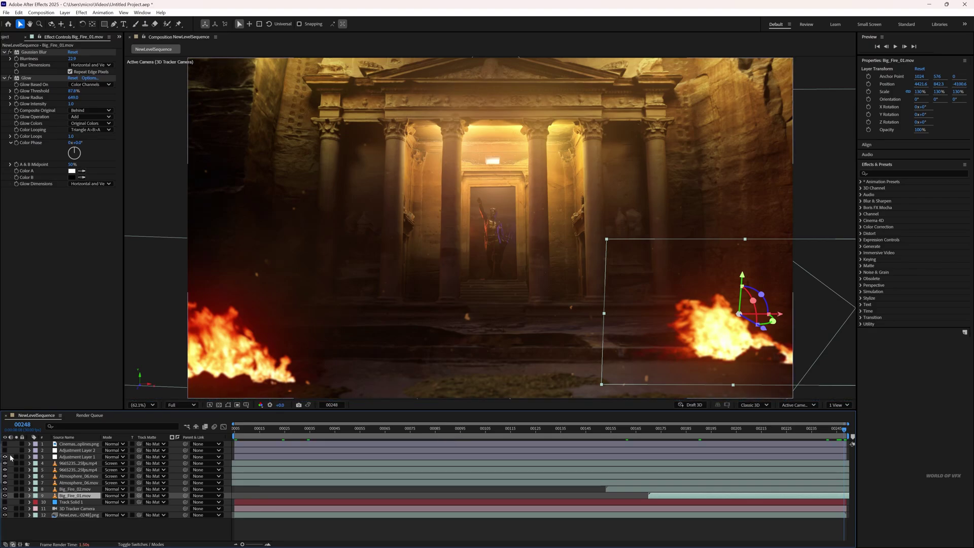
pyautogui.scroll(3, 383, 348)
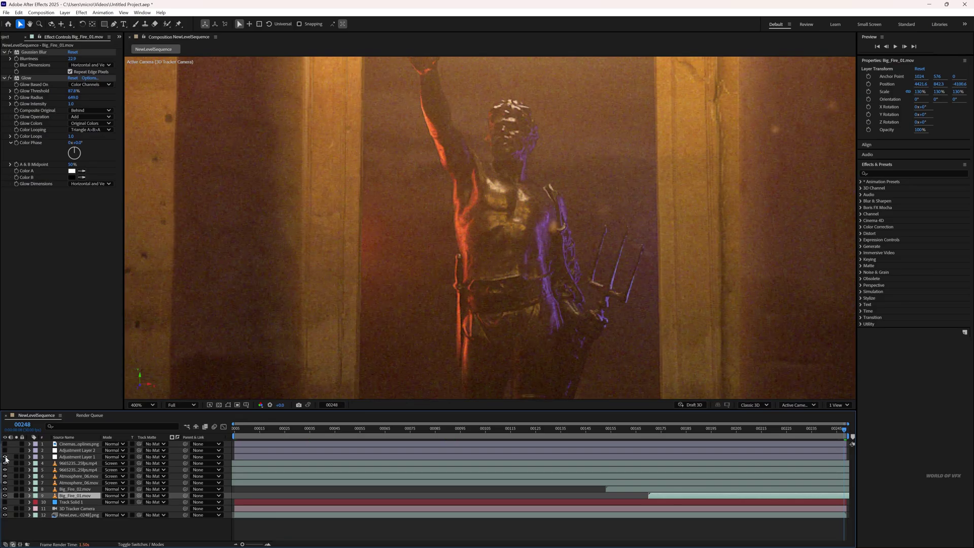
pyautogui.click(142, 404)
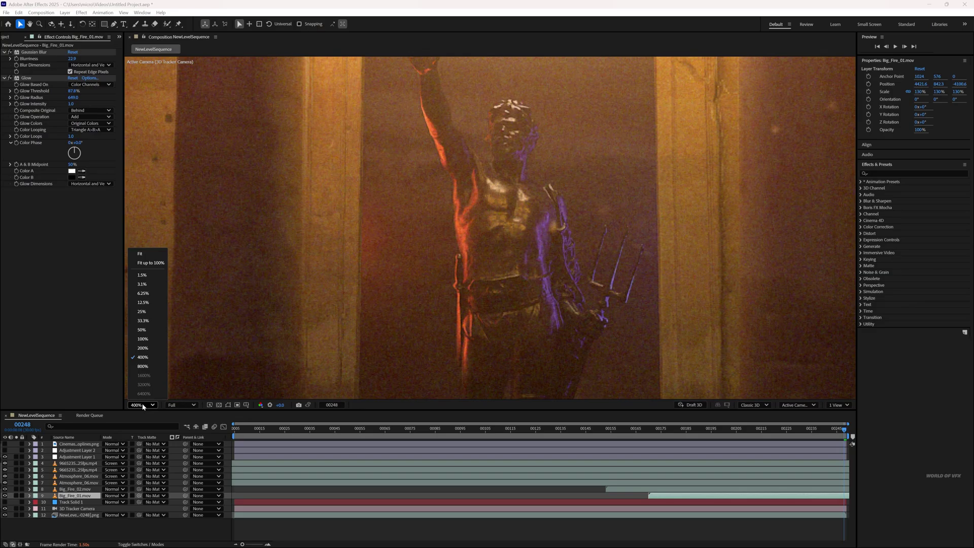
pyautogui.click(142, 254)
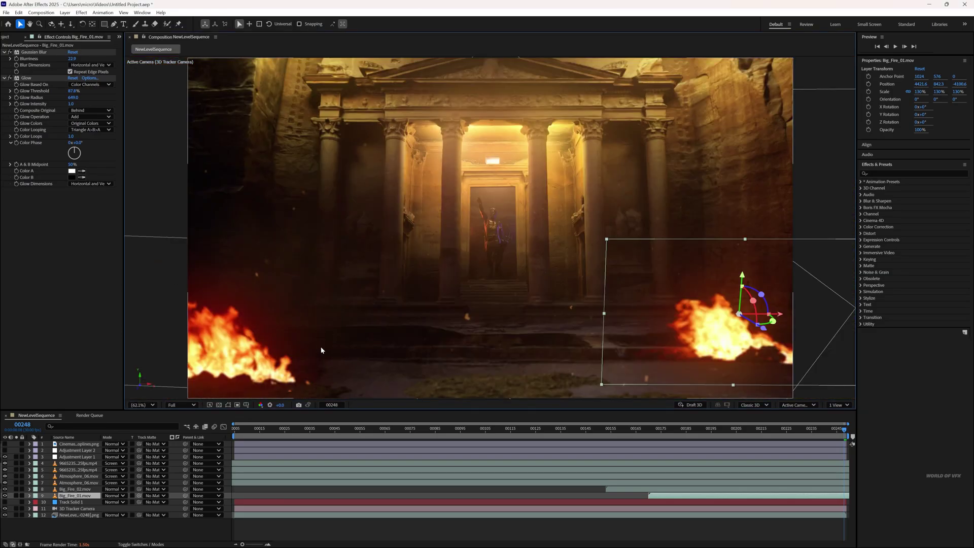
# - Turn on Adjustment Layer 2 and the cinematic bars PNG layer, and check the graded shot at frame 91
pyautogui.click(4, 450)
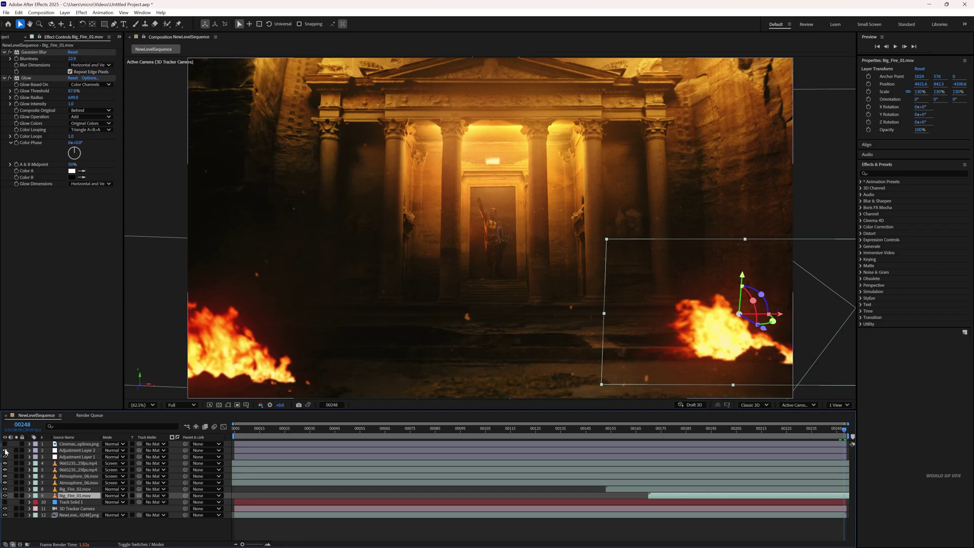
pyautogui.click(5, 444)
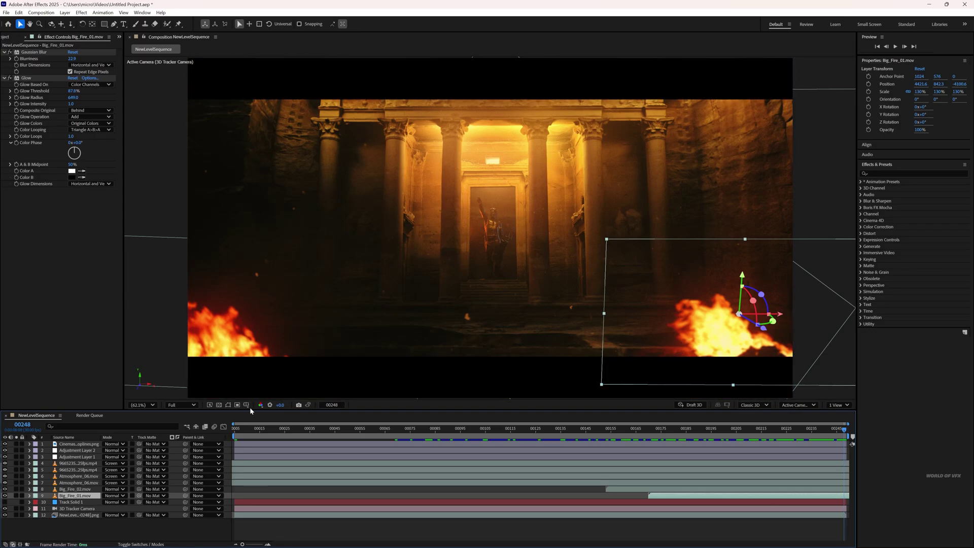
pyautogui.click(450, 429)
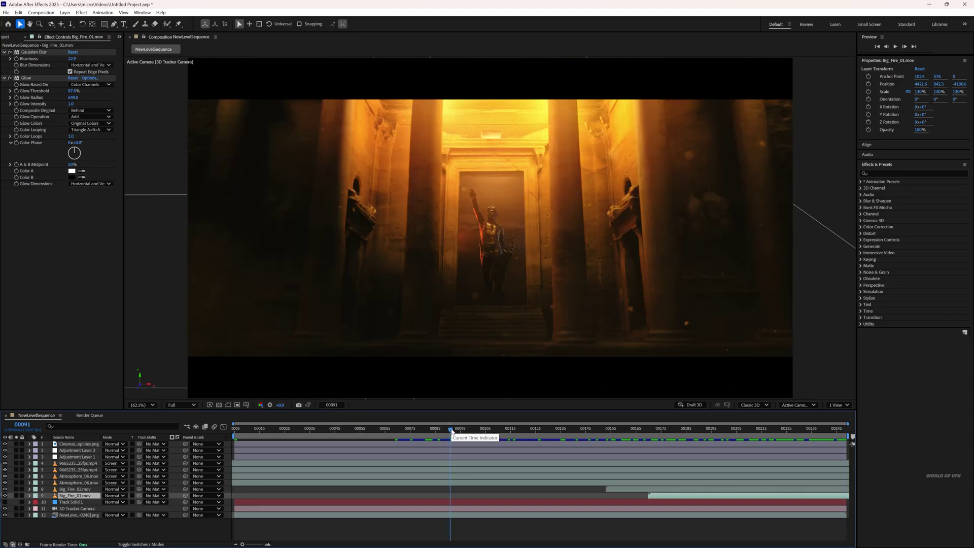